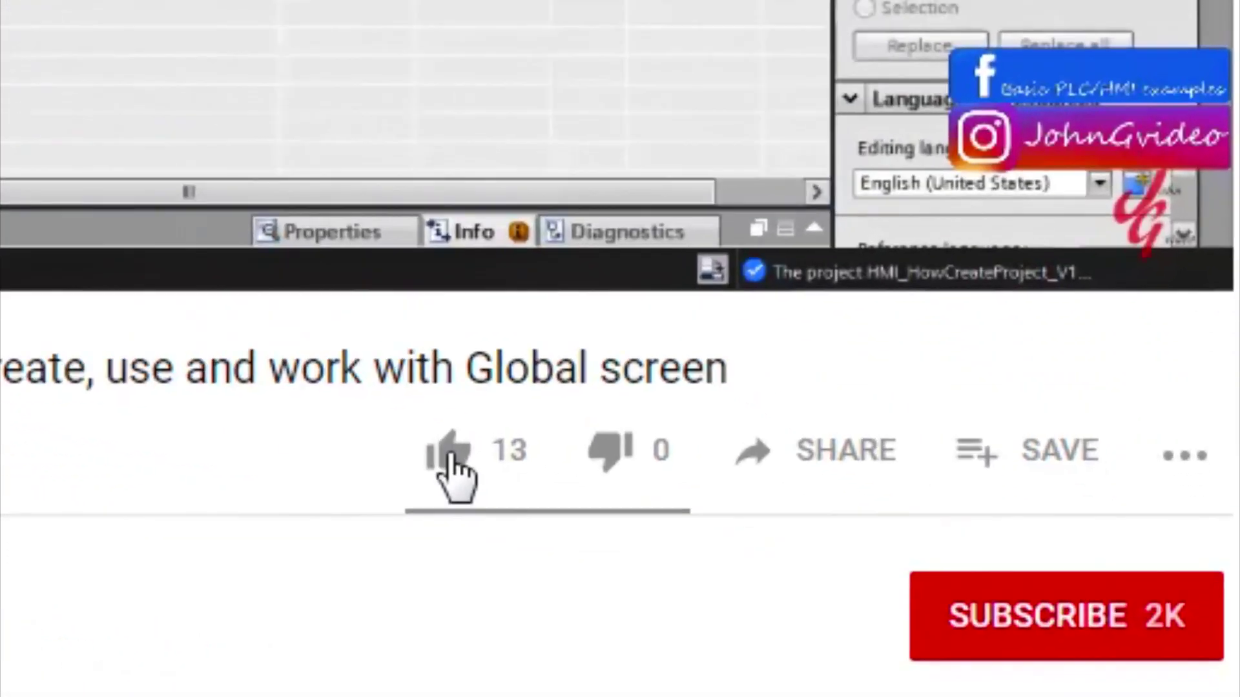
Compile the HMI project and launch it in runtime simulation.
{"action": "left_click", "coordinate": [778, 553]}
{"action": "left_click", "coordinate": [979, 581]}
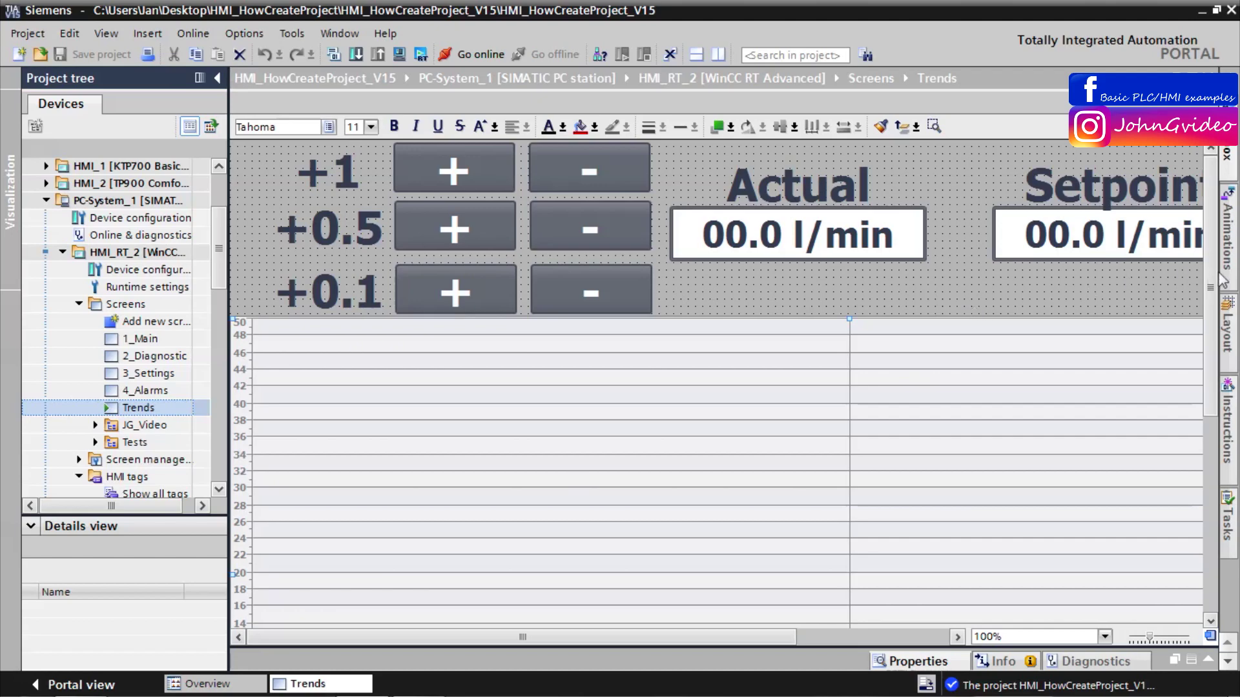
{"action": "scroll", "coordinate": [1149, 279], "scroll_direction": "down", "scroll_amount": 1}
{"action": "scroll", "coordinate": [1149, 279], "scroll_direction": "up", "scroll_amount": 1}
{"action": "left_click", "coordinate": [779, 271]}
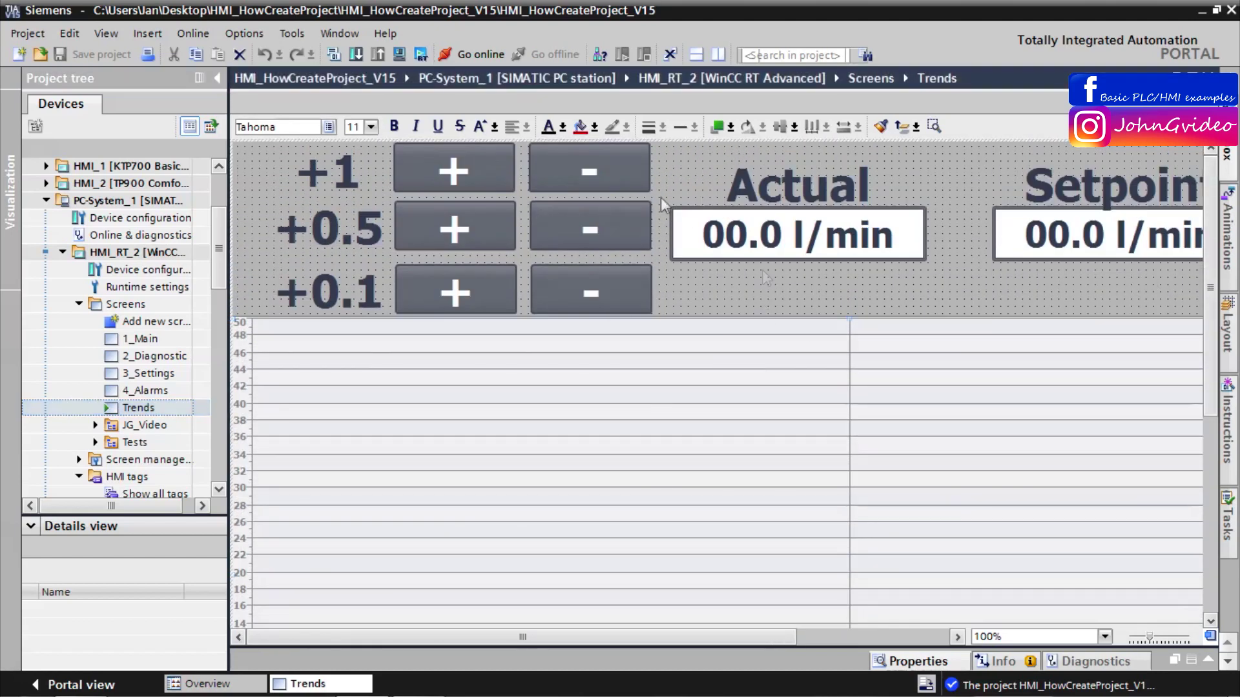
{"action": "left_click", "coordinate": [420, 54]}
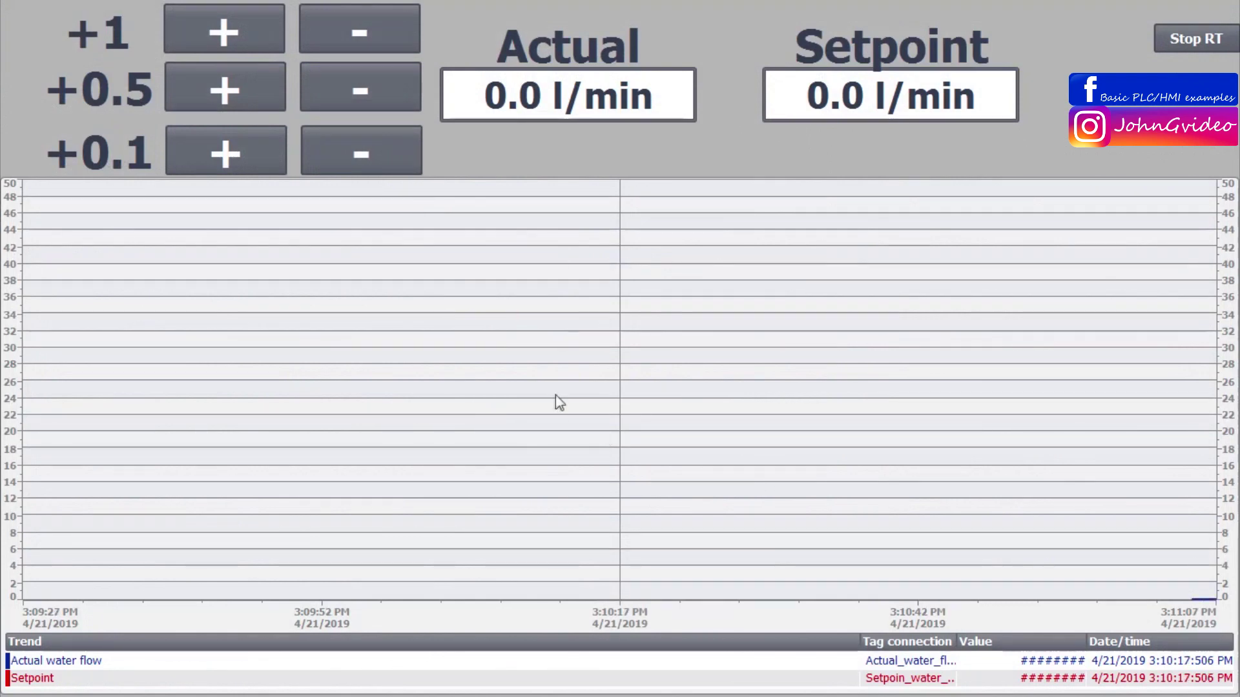
Move the trend ruler to the latest values and enter a 25 l/min setpoint.
{"action": "left_click_drag", "start_coordinate": [612, 412], "coordinate": [1166, 478]}
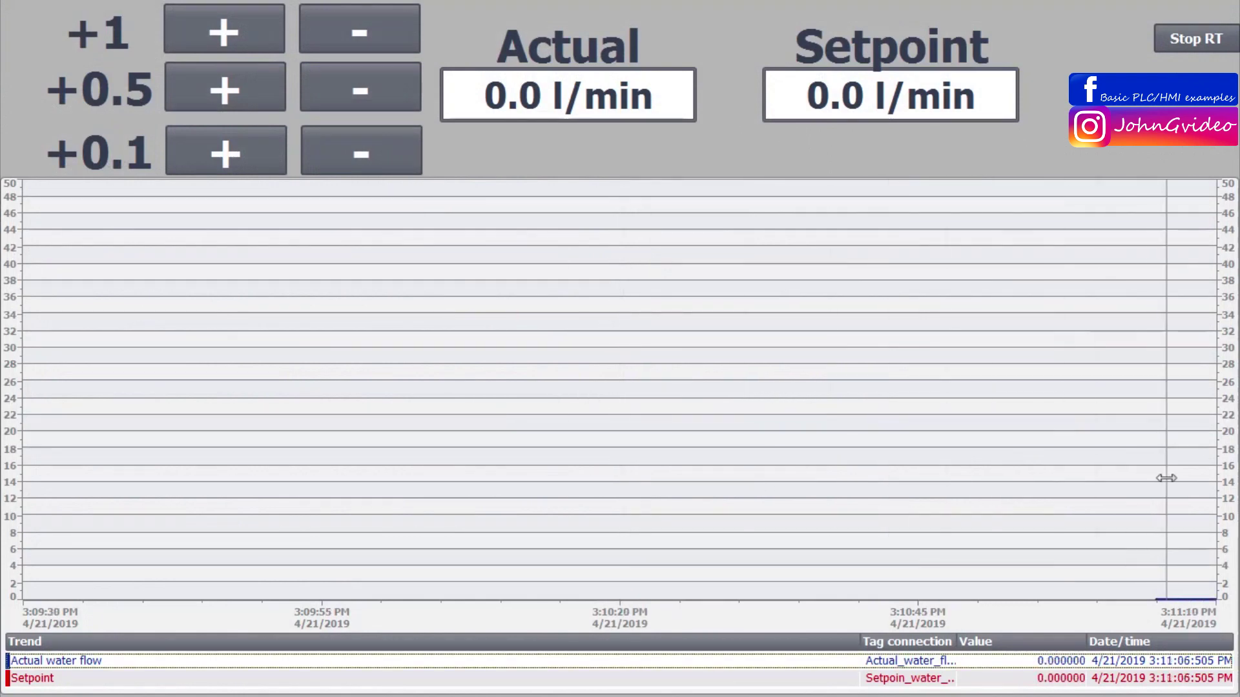
{"action": "left_click", "coordinate": [845, 88]}
{"action": "type", "text": "25"}
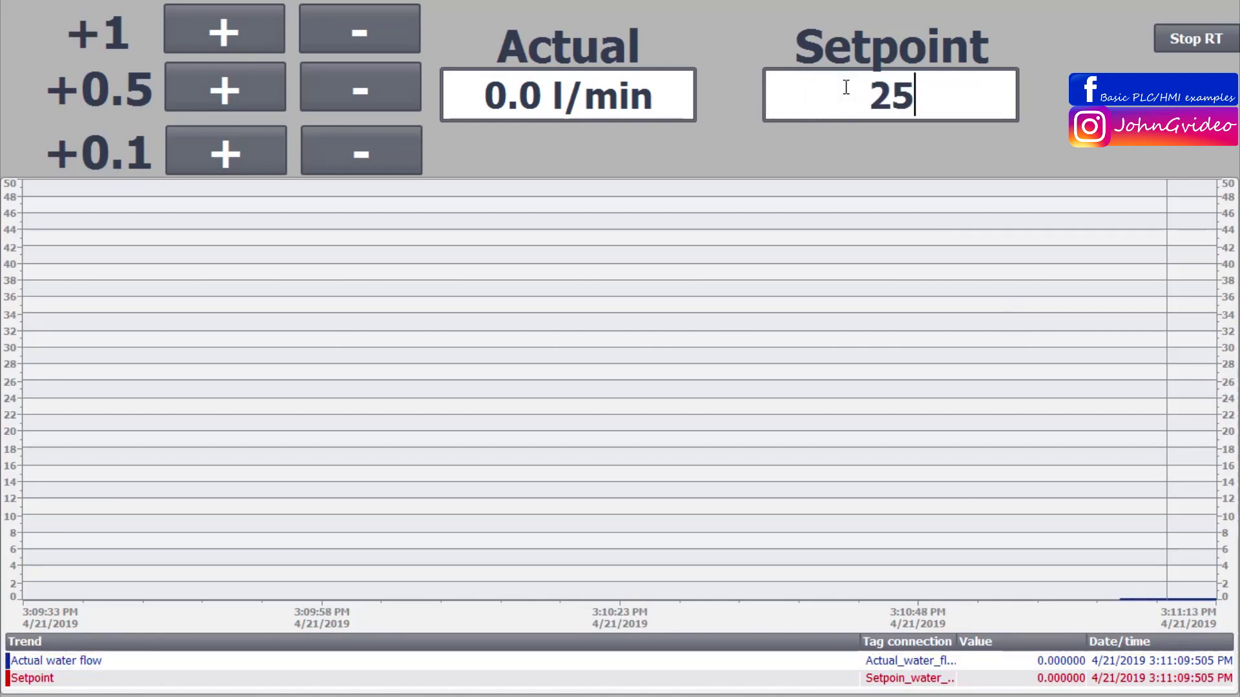
{"action": "key", "text": "Return"}
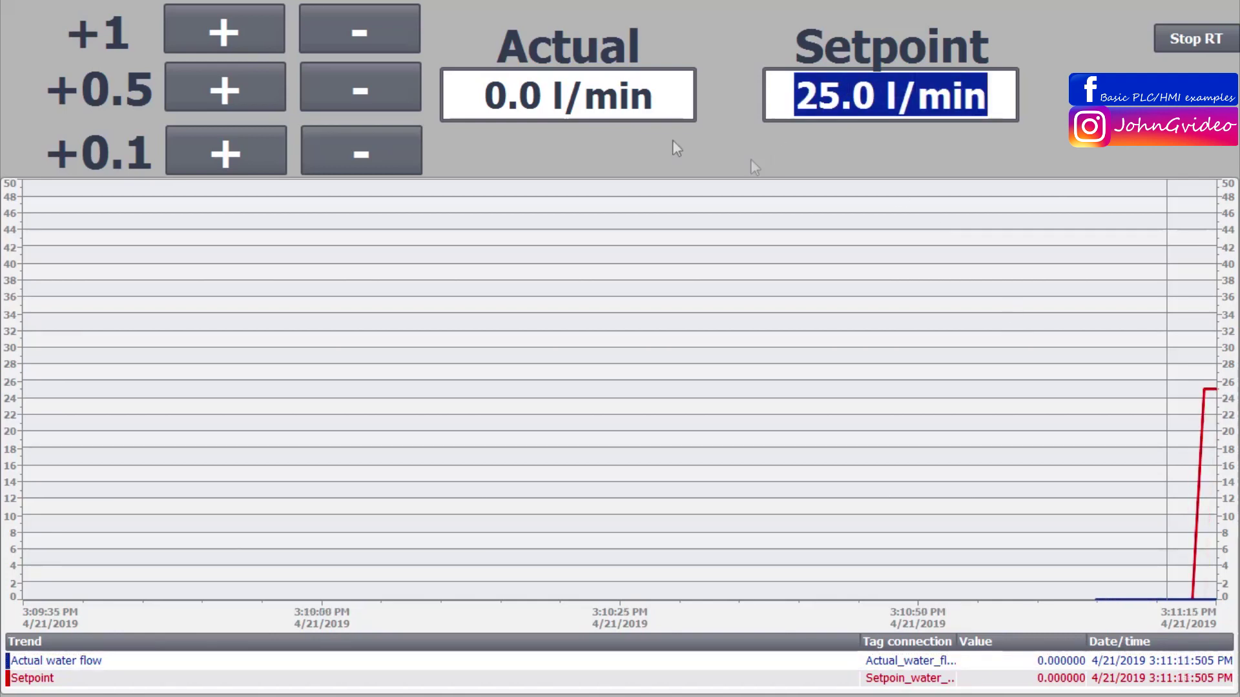
Trim the actual water flow to 25 l/min with the +1, -0.5, +0.1 and -0.1 buttons.
{"action": "left_click", "coordinate": [216, 46]}
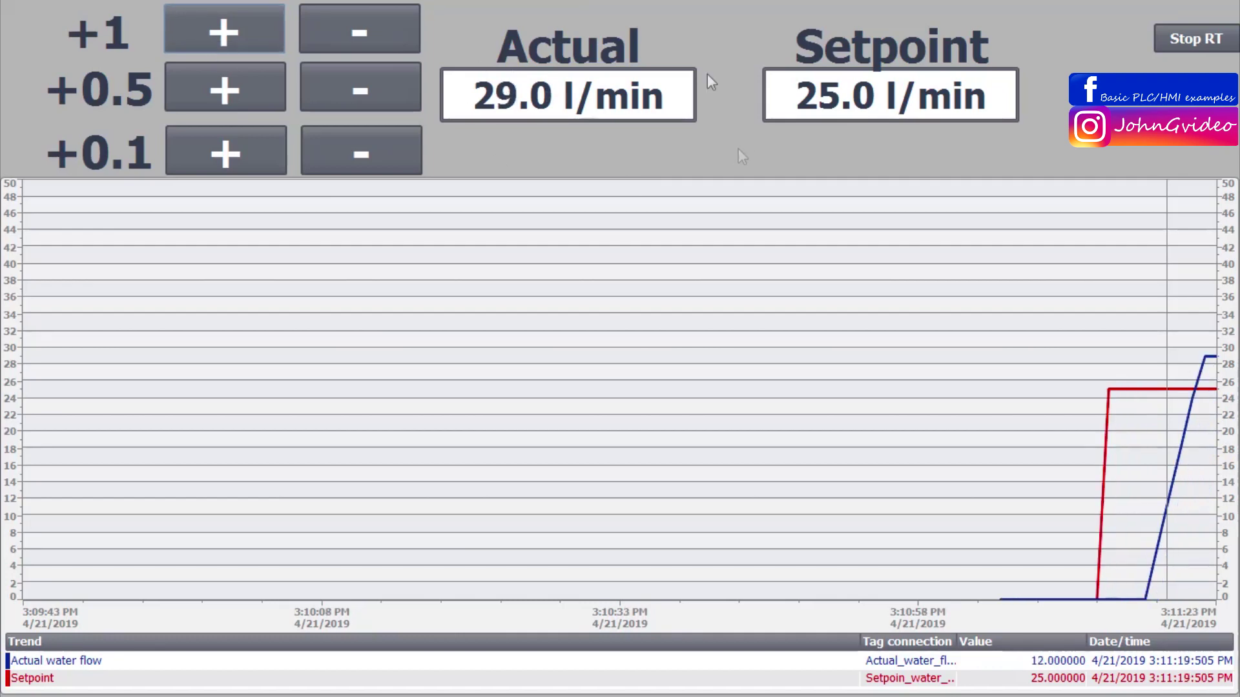
{"action": "left_click", "coordinate": [332, 92]}
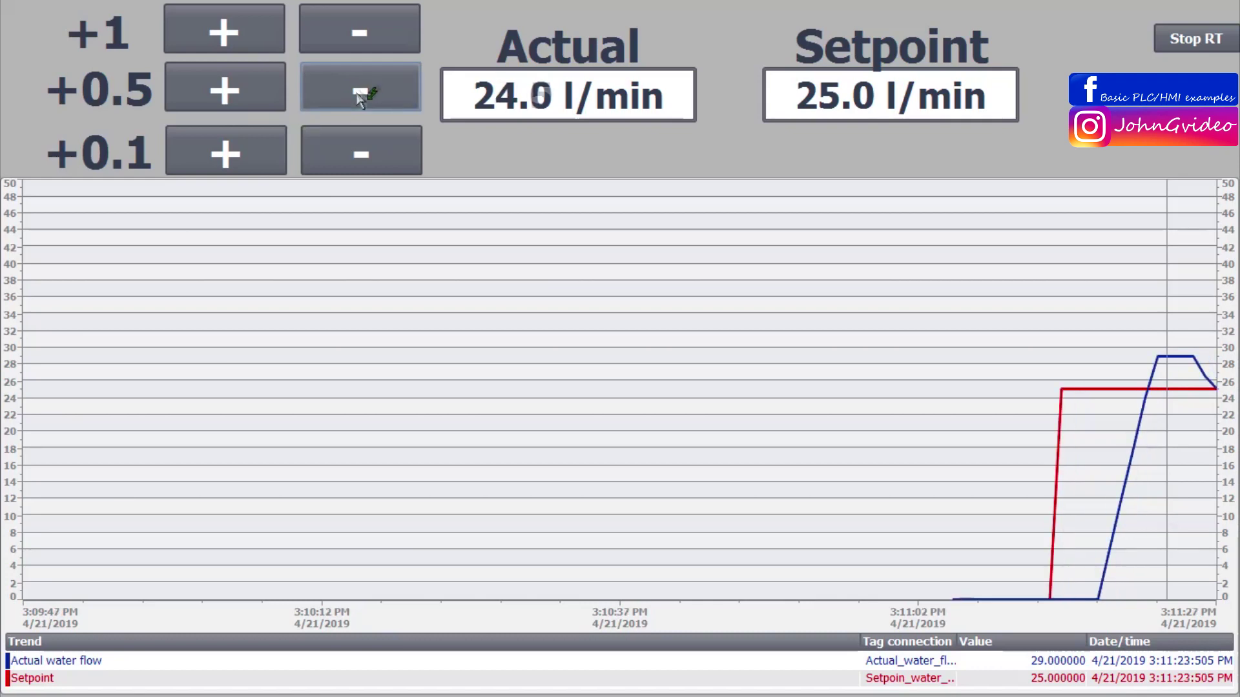
{"action": "left_click", "coordinate": [281, 156]}
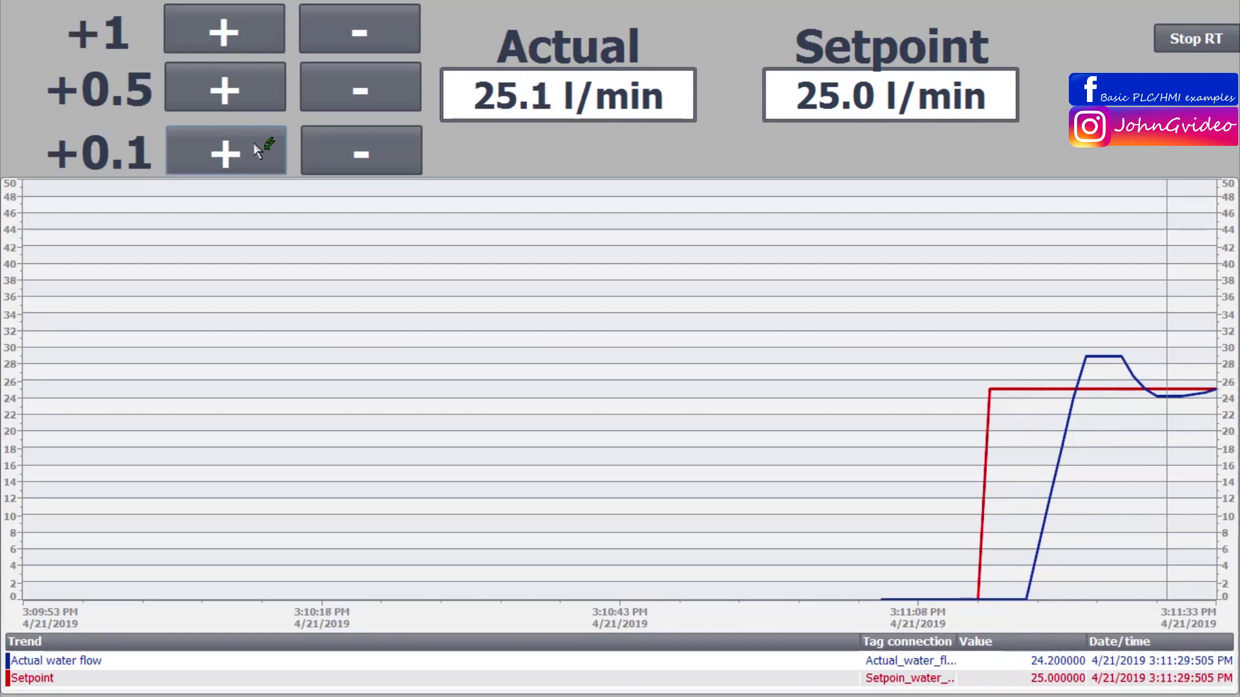
{"action": "left_click", "coordinate": [344, 153]}
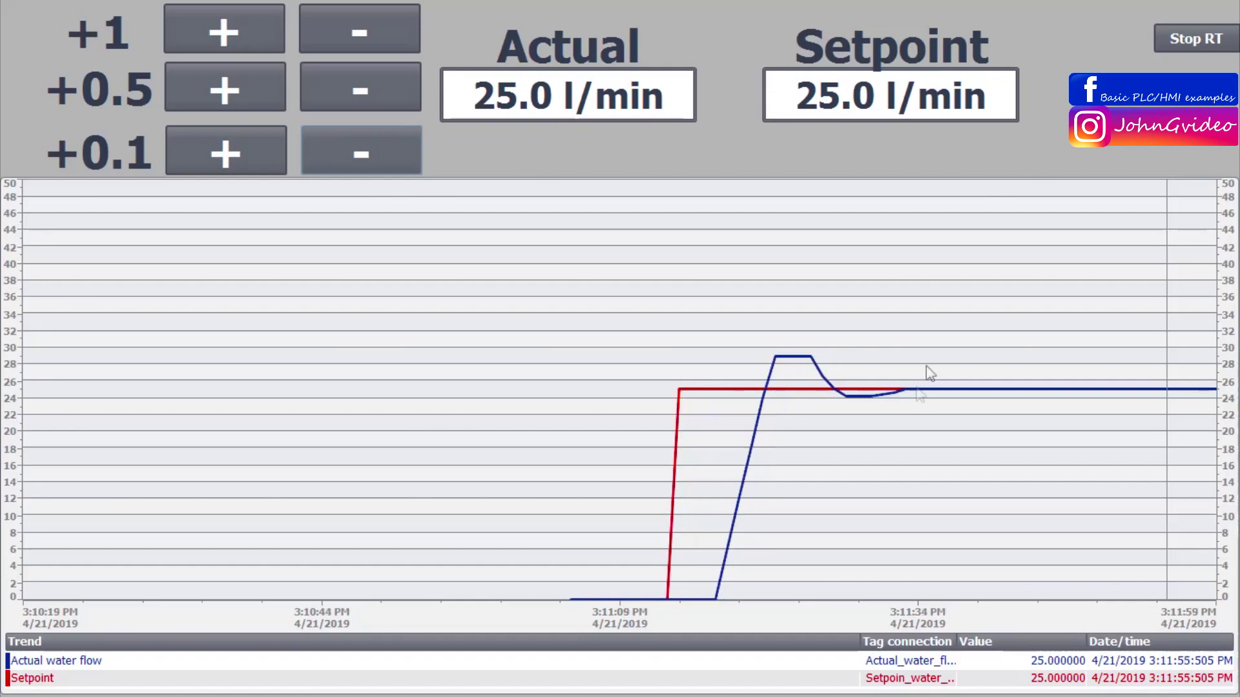
Stop runtime and review the trend view's Actual water flow and Setpoint trends in its properties.
{"action": "left_click", "coordinate": [1179, 48]}
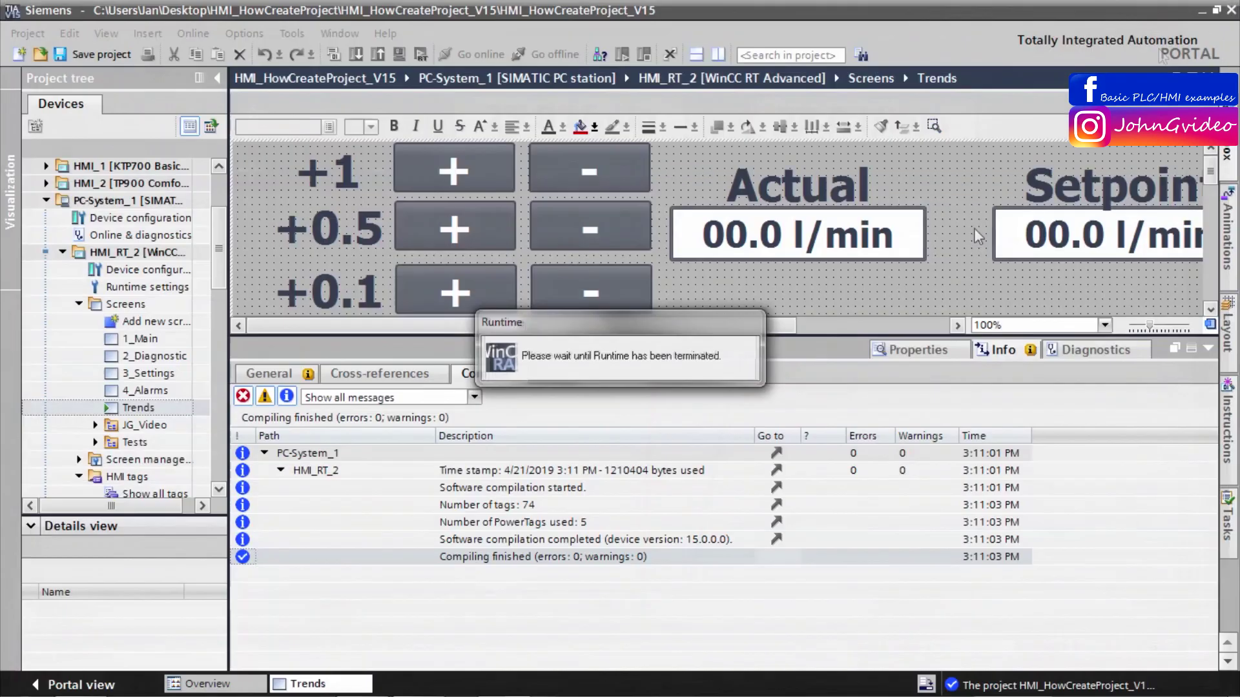
{"action": "left_click", "coordinate": [1208, 349]}
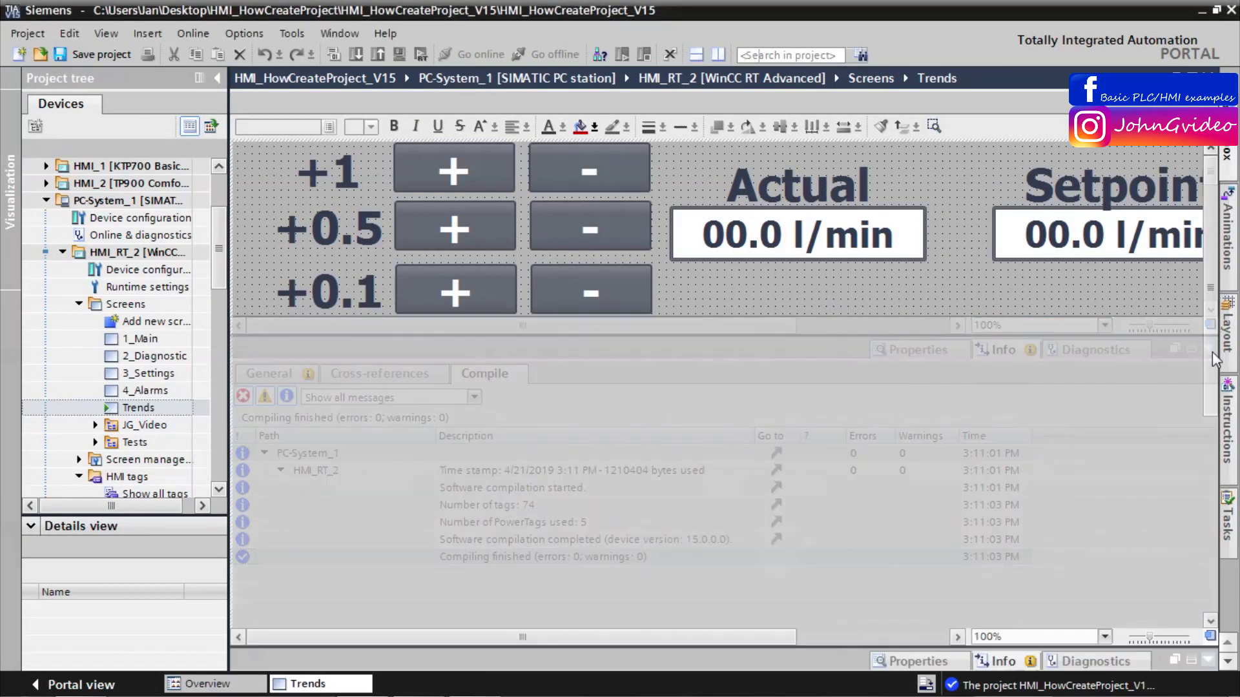
{"action": "right_click", "coordinate": [748, 420]}
{"action": "left_click", "coordinate": [762, 415]}
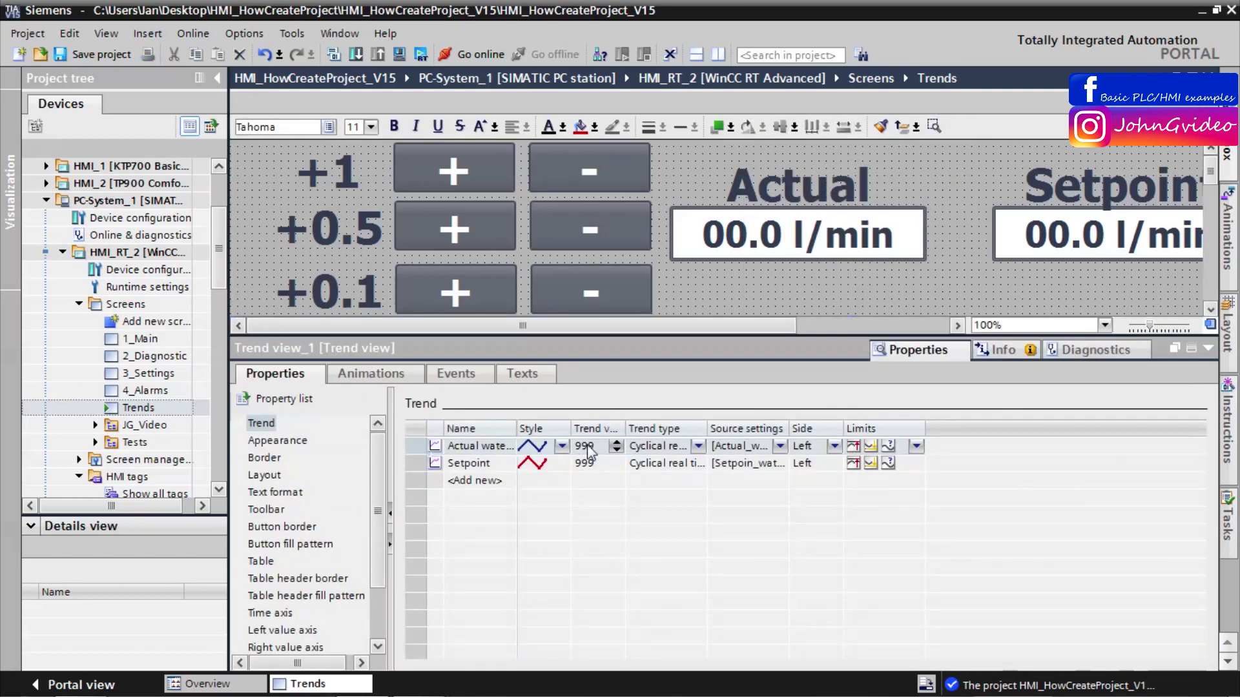
{"action": "left_click_drag", "start_coordinate": [623, 421], "coordinate": [690, 421]}
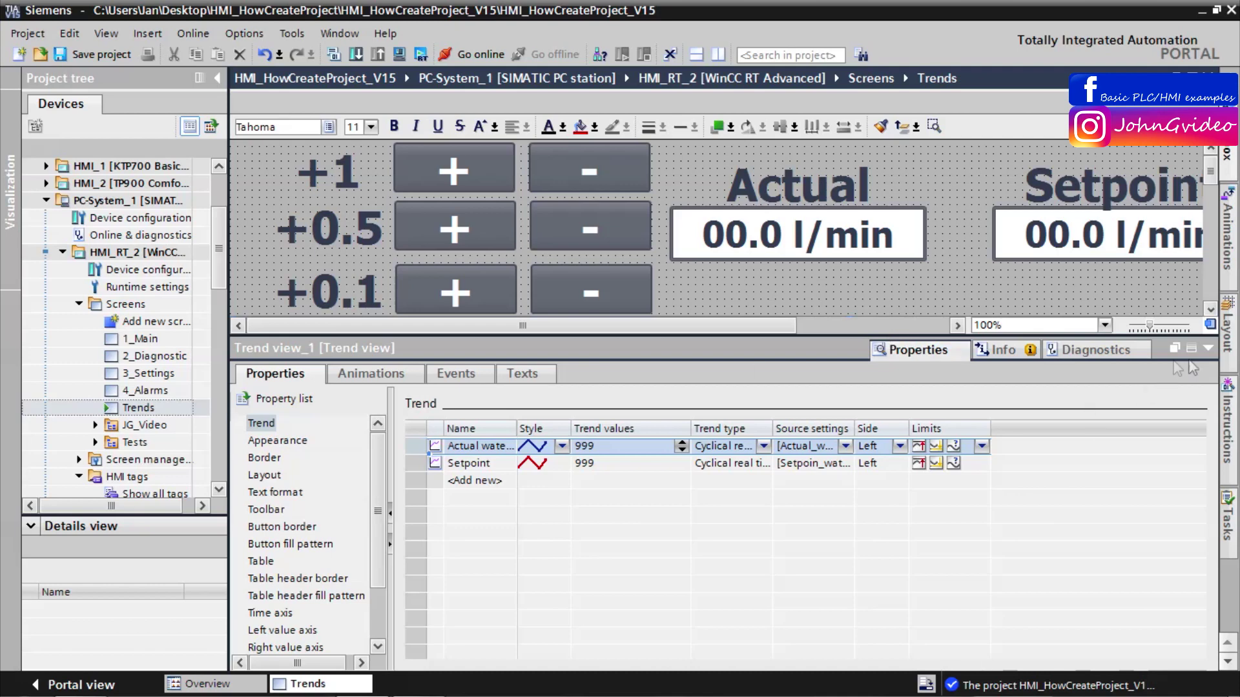
{"action": "left_click", "coordinate": [1209, 350]}
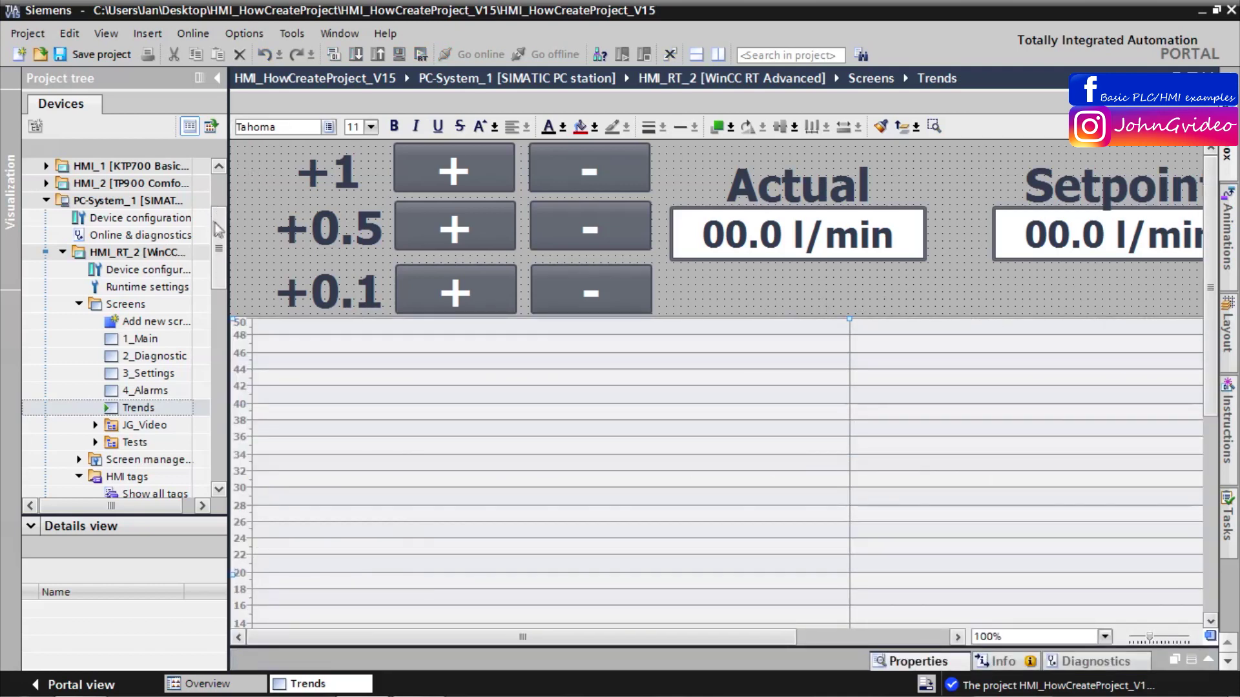
{"action": "scroll", "coordinate": [220, 268], "scroll_direction": "down", "scroll_amount": 3}
{"action": "left_click_drag", "start_coordinate": [220, 272], "coordinate": [218, 323]}
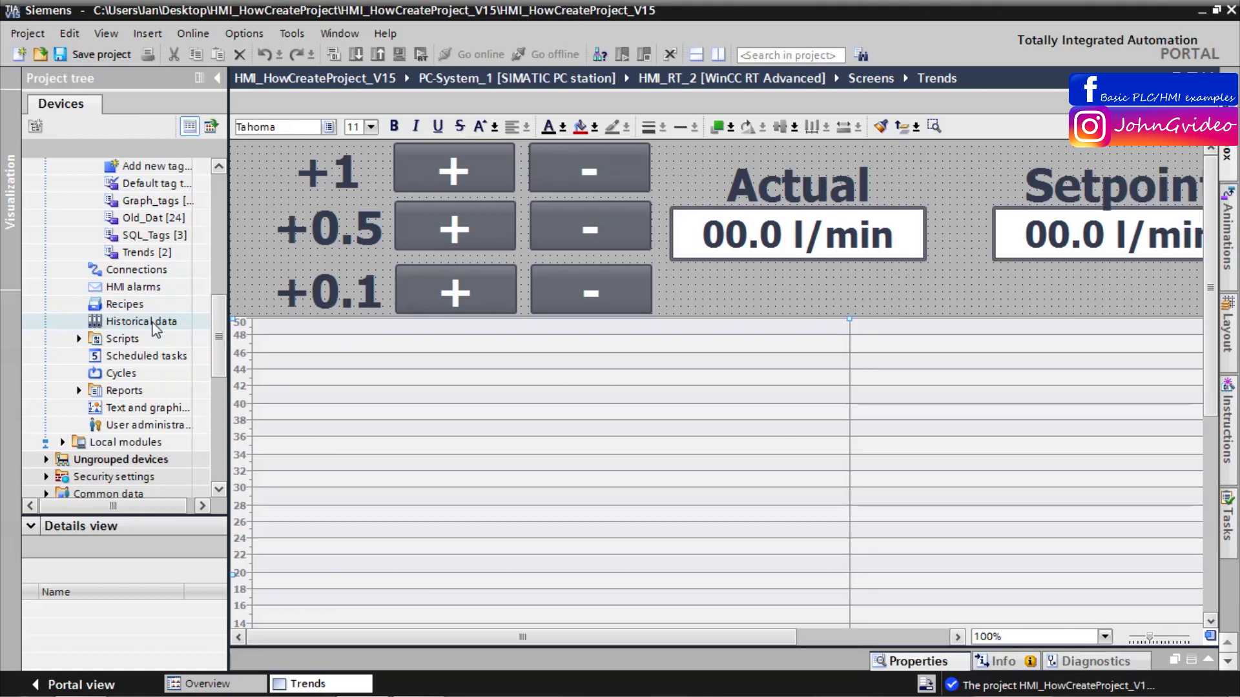
In the Historical data editor, add a new data log named 'Water flow'.
{"action": "double_click", "coordinate": [155, 323]}
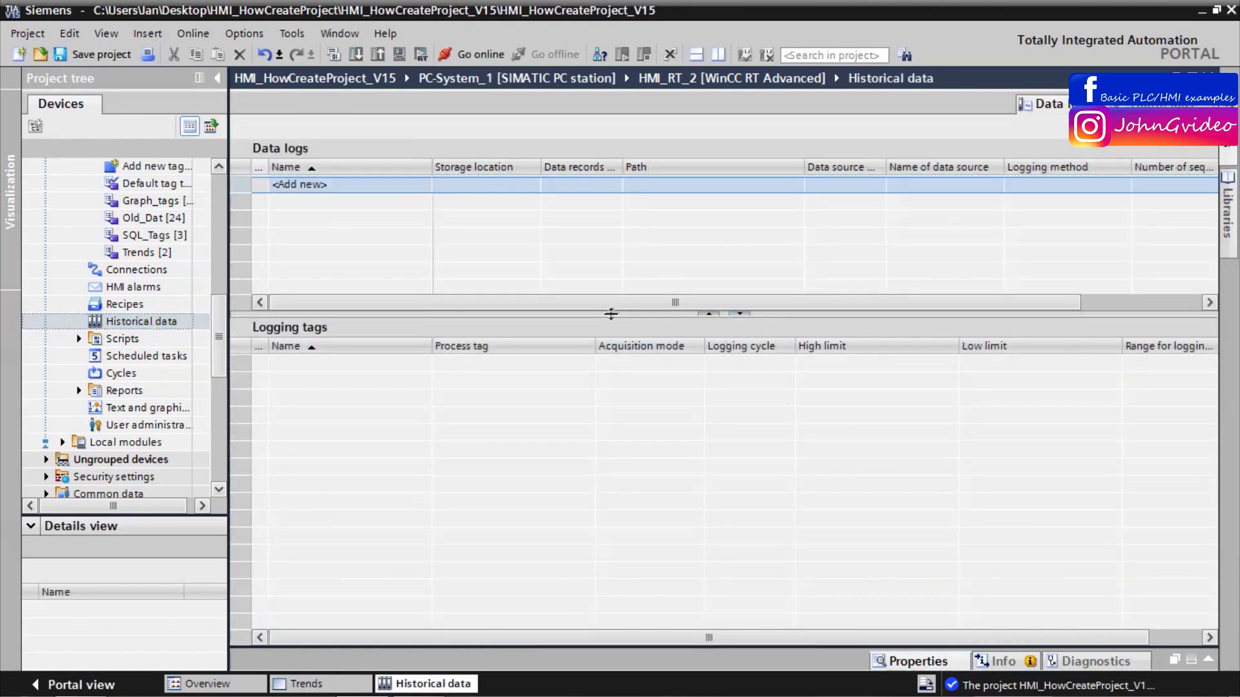
{"action": "left_click_drag", "start_coordinate": [608, 315], "coordinate": [605, 376]}
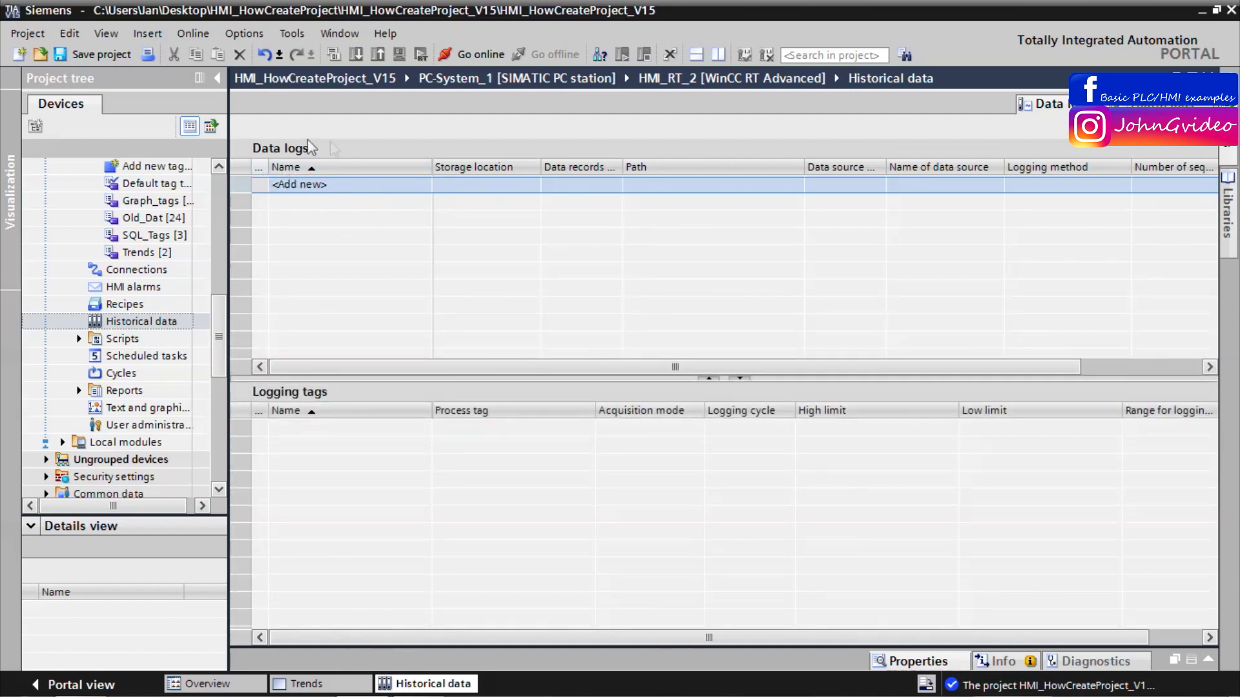
{"action": "double_click", "coordinate": [317, 186]}
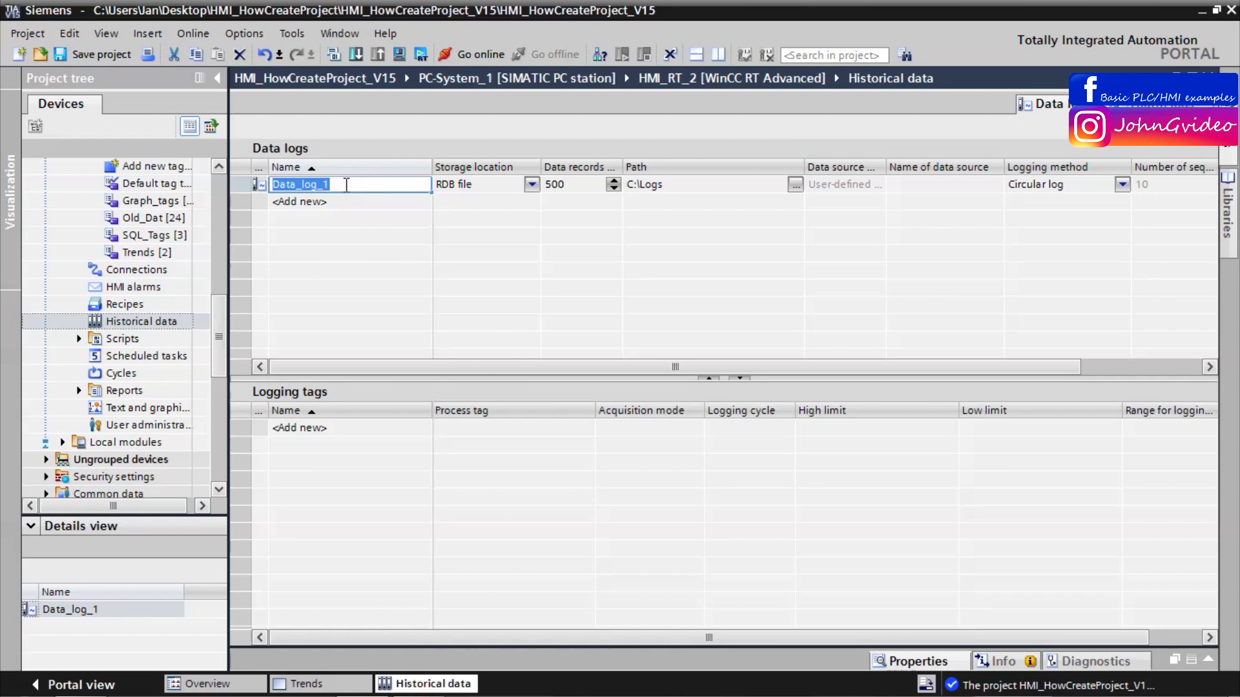
{"action": "type", "text": "Water flow"}
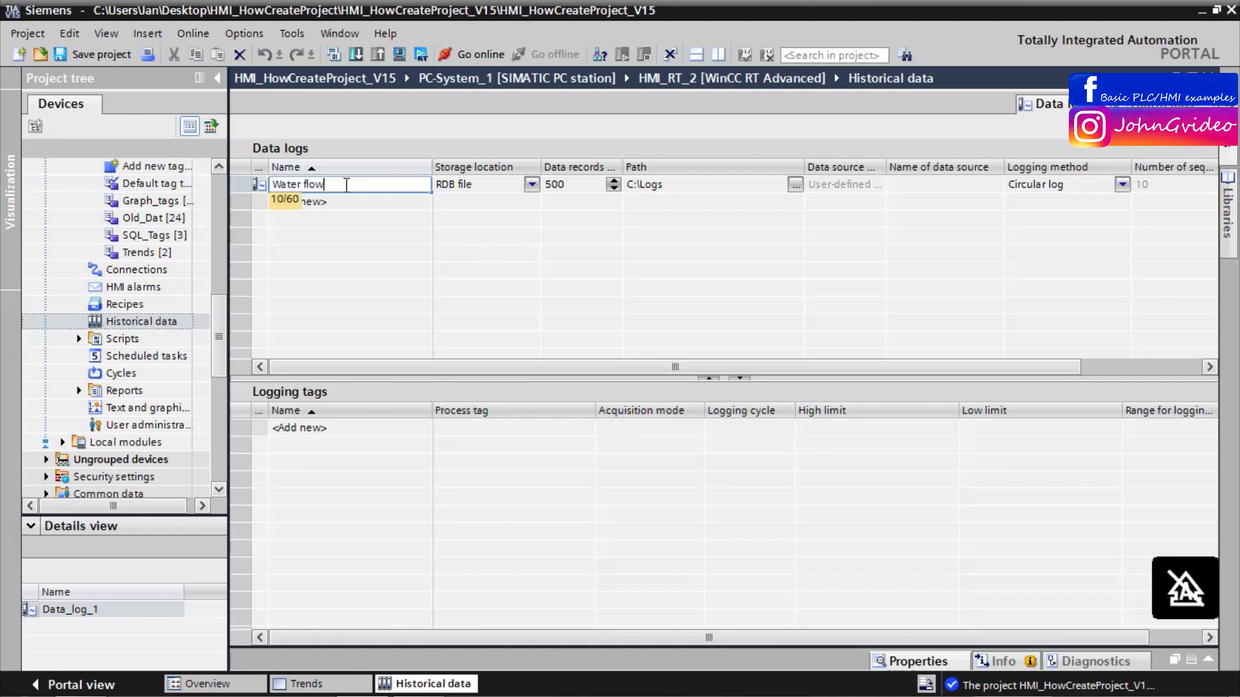
{"action": "key", "text": "Return"}
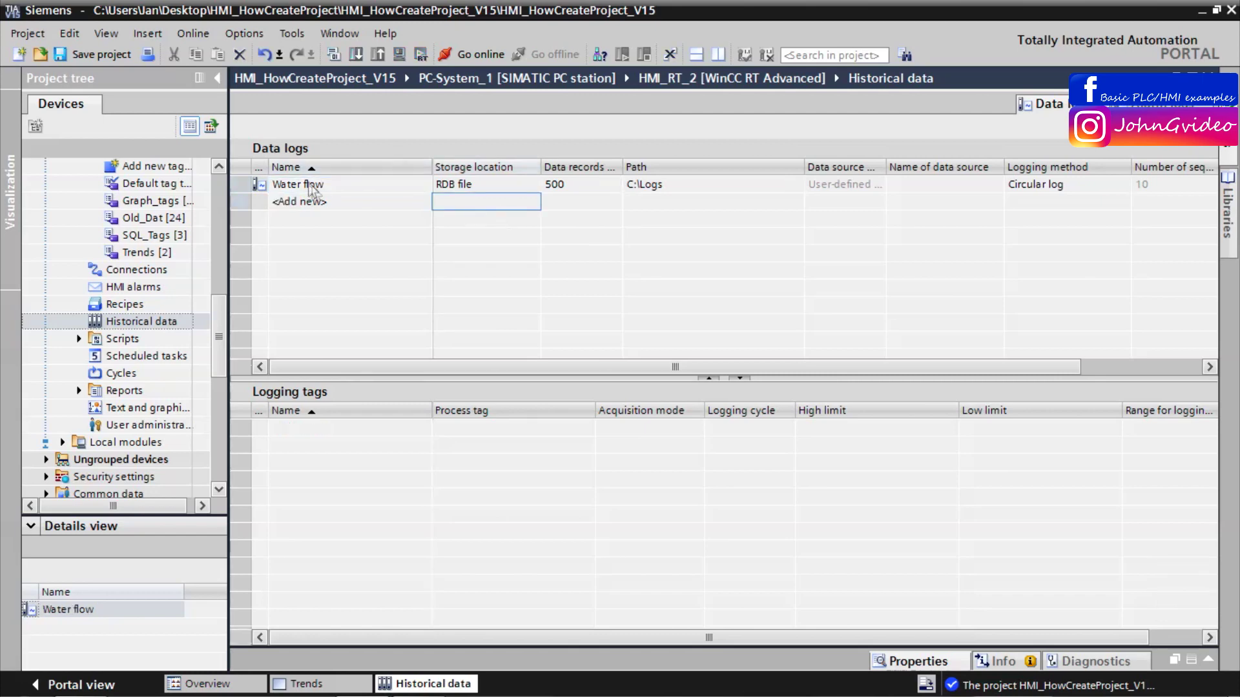
{"action": "left_click", "coordinate": [265, 186]}
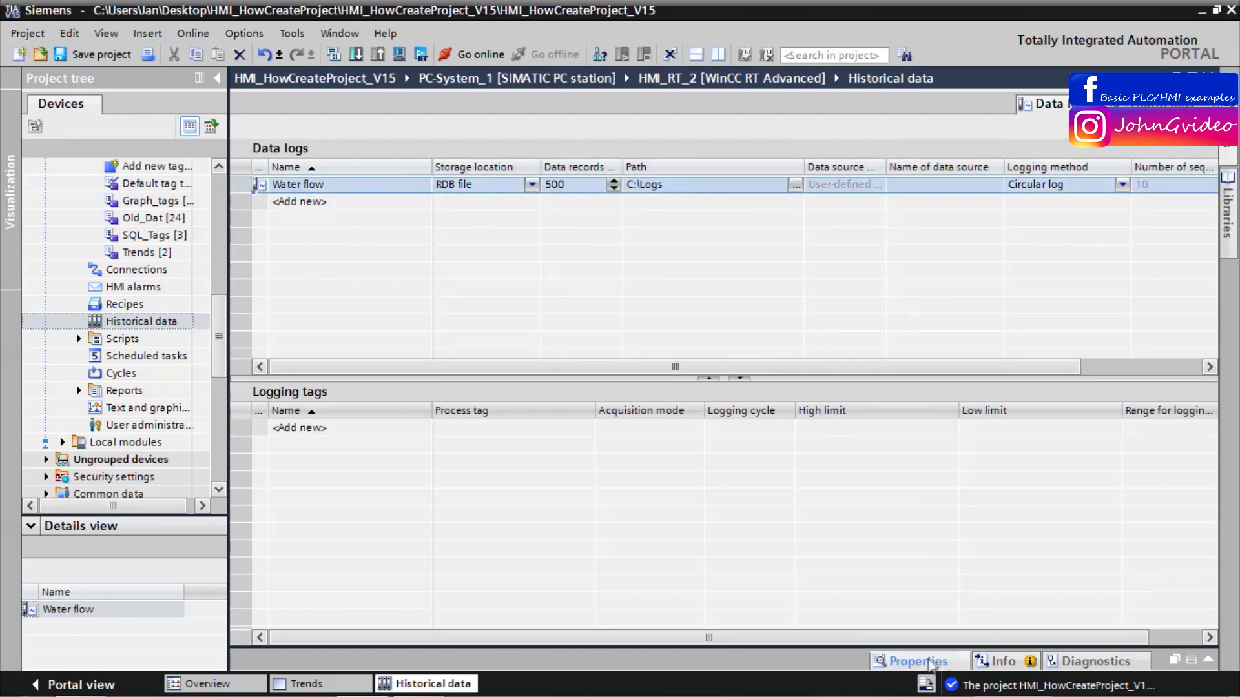
In the Water flow log's properties, check the 86400 records-per-log value.
{"action": "left_click", "coordinate": [911, 661]}
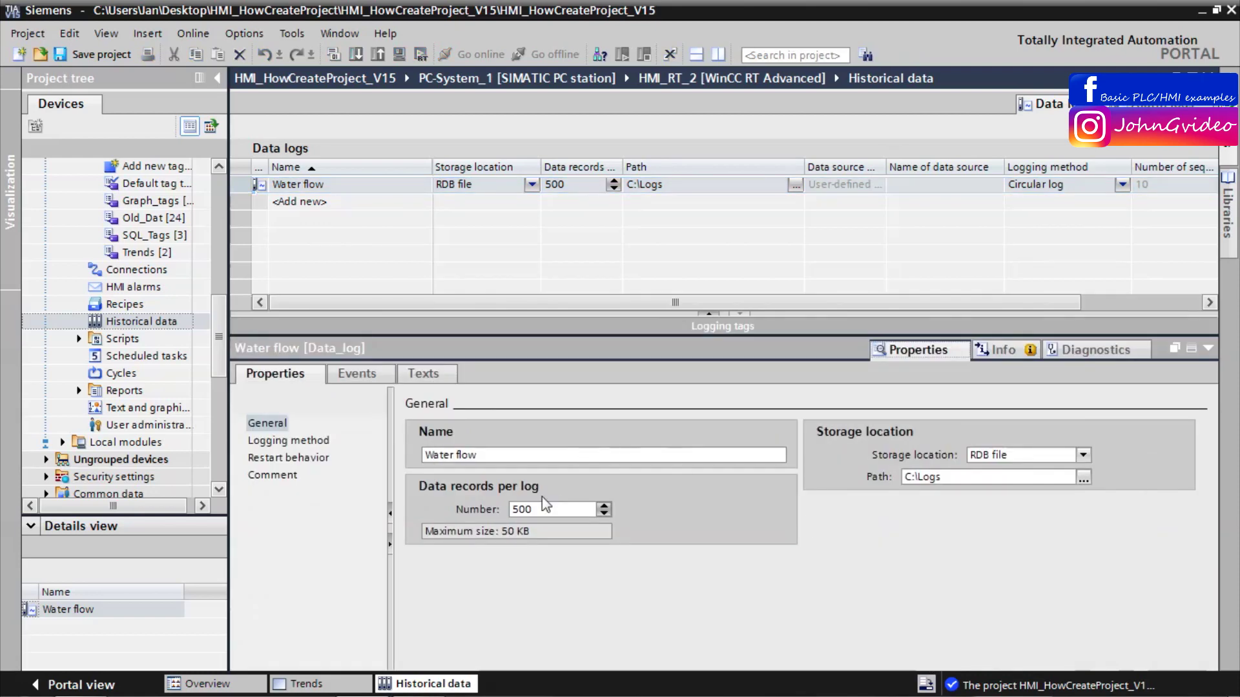
{"action": "left_click_drag", "start_coordinate": [507, 454], "coordinate": [411, 448]}
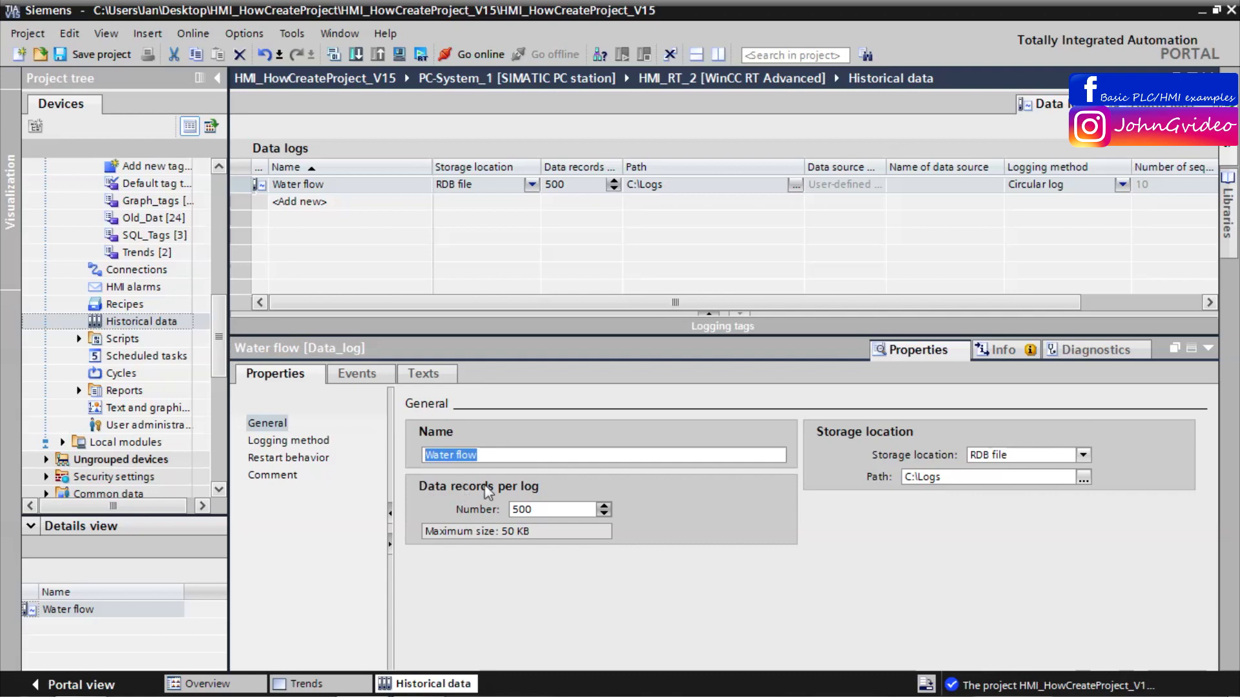
{"action": "key", "text": "Tab"}
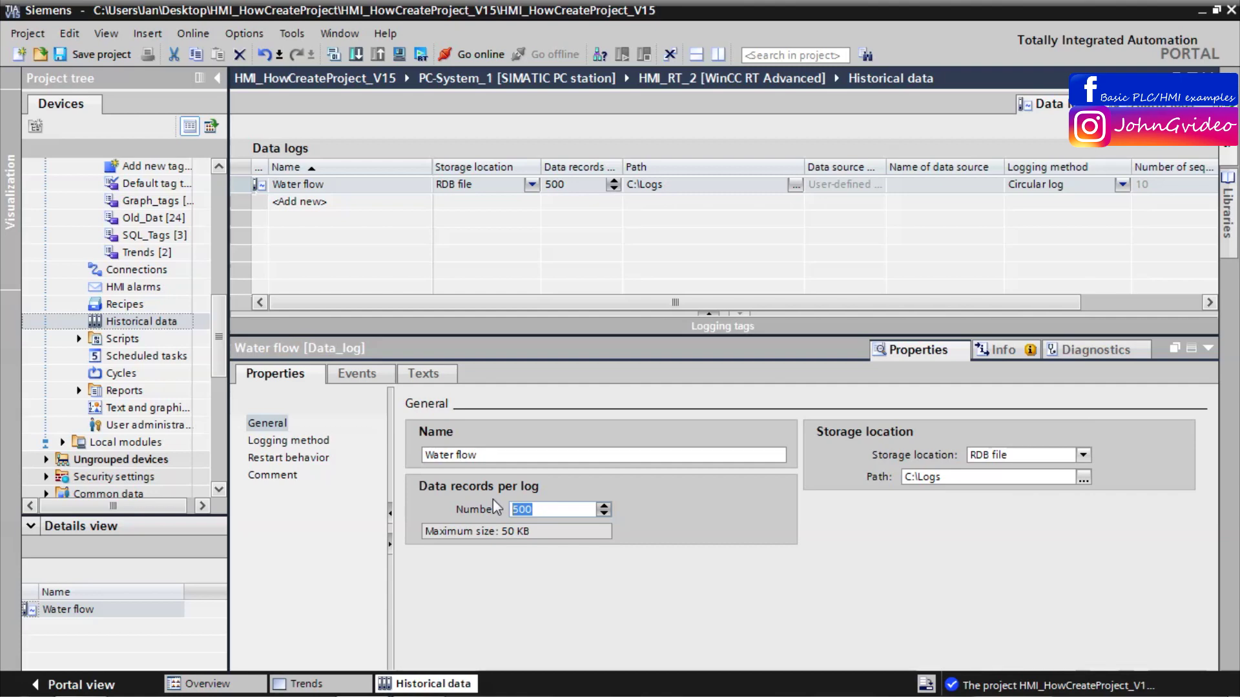
{"action": "type", "text": "864"}
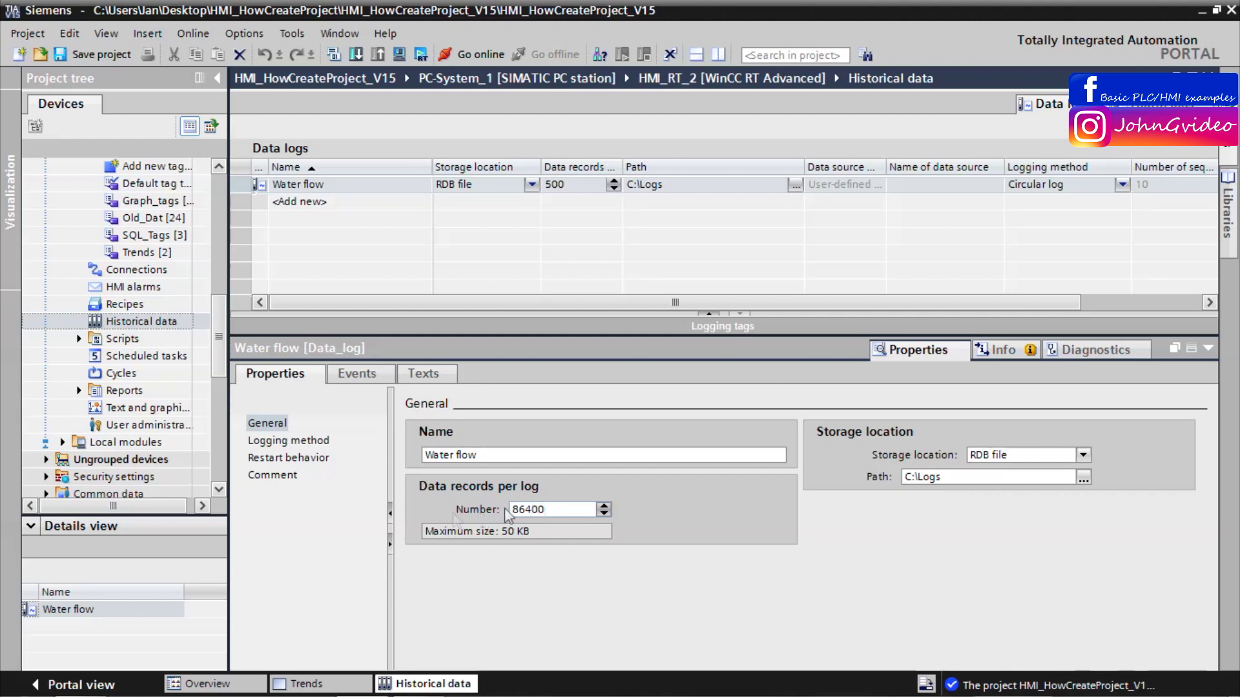
{"action": "double_click", "coordinate": [550, 510]}
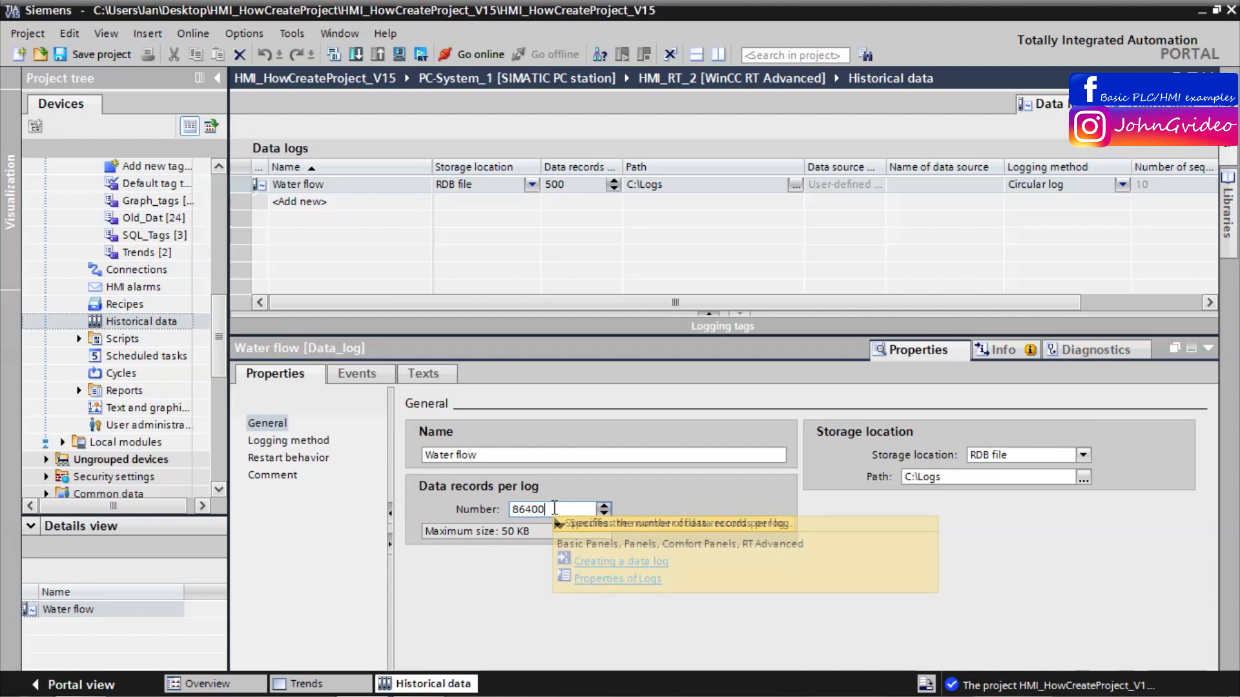
{"action": "double_click", "coordinate": [518, 510]}
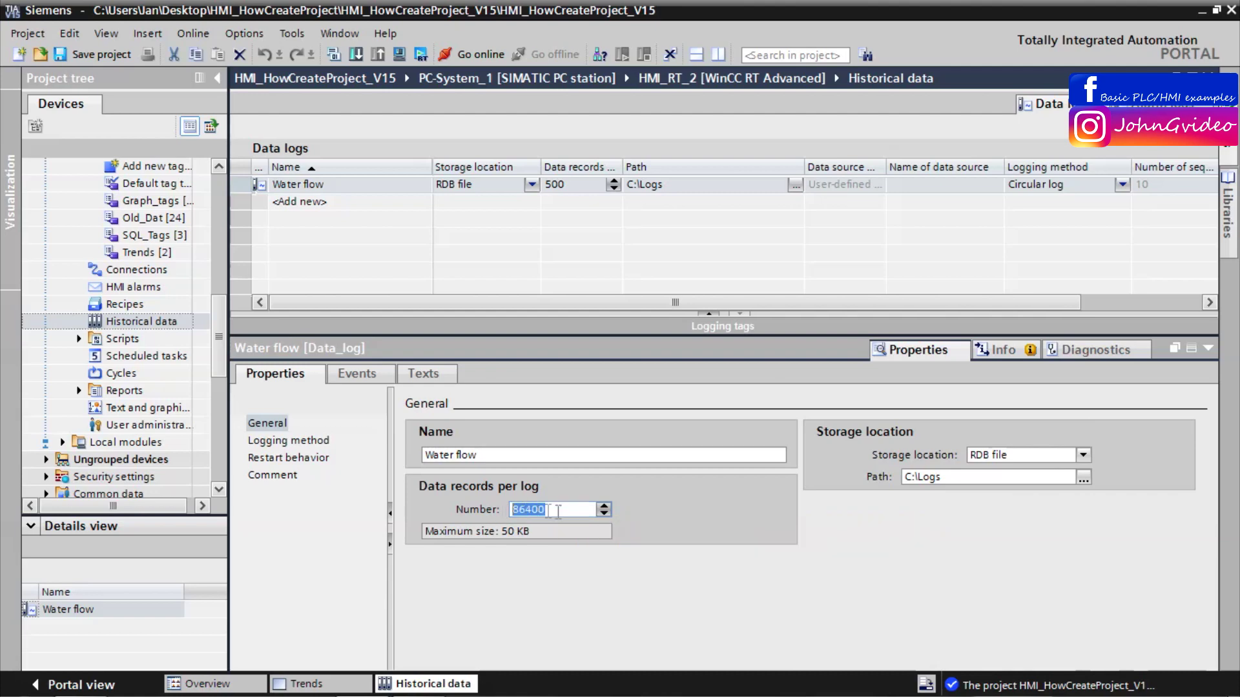
{"action": "left_click", "coordinate": [556, 510]}
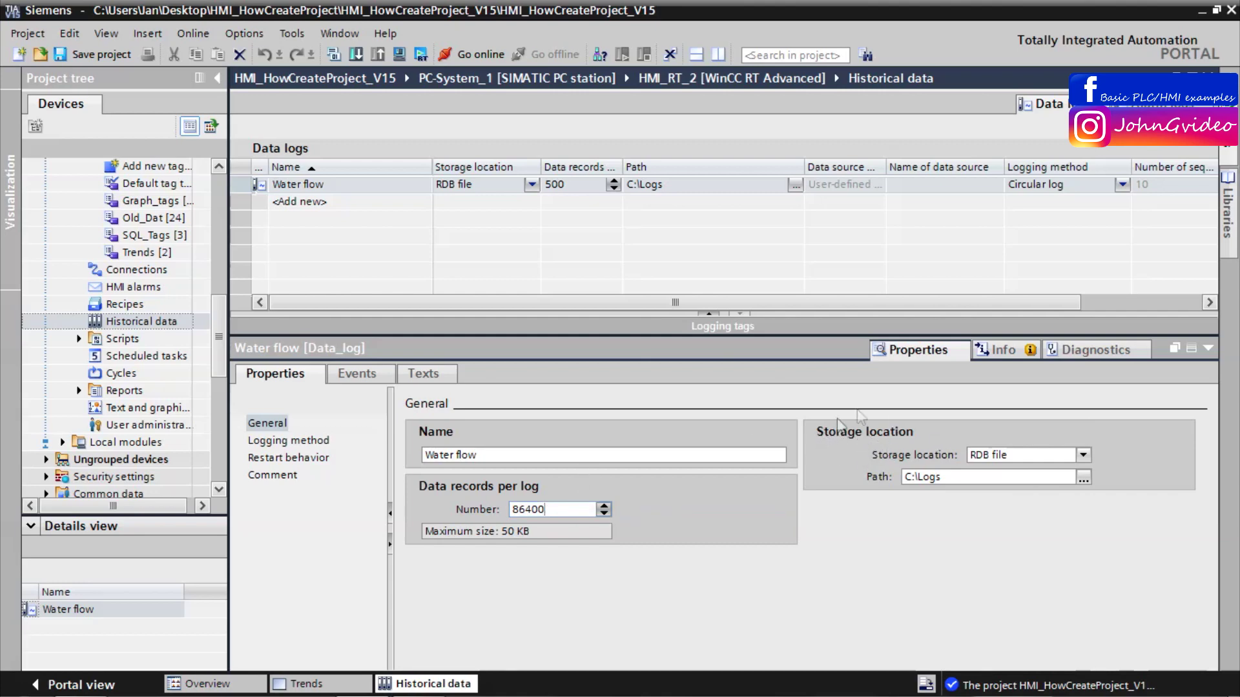
Store the log as a CSV file with the path changed to C:\HDLogs.
{"action": "left_click", "coordinate": [1082, 456]}
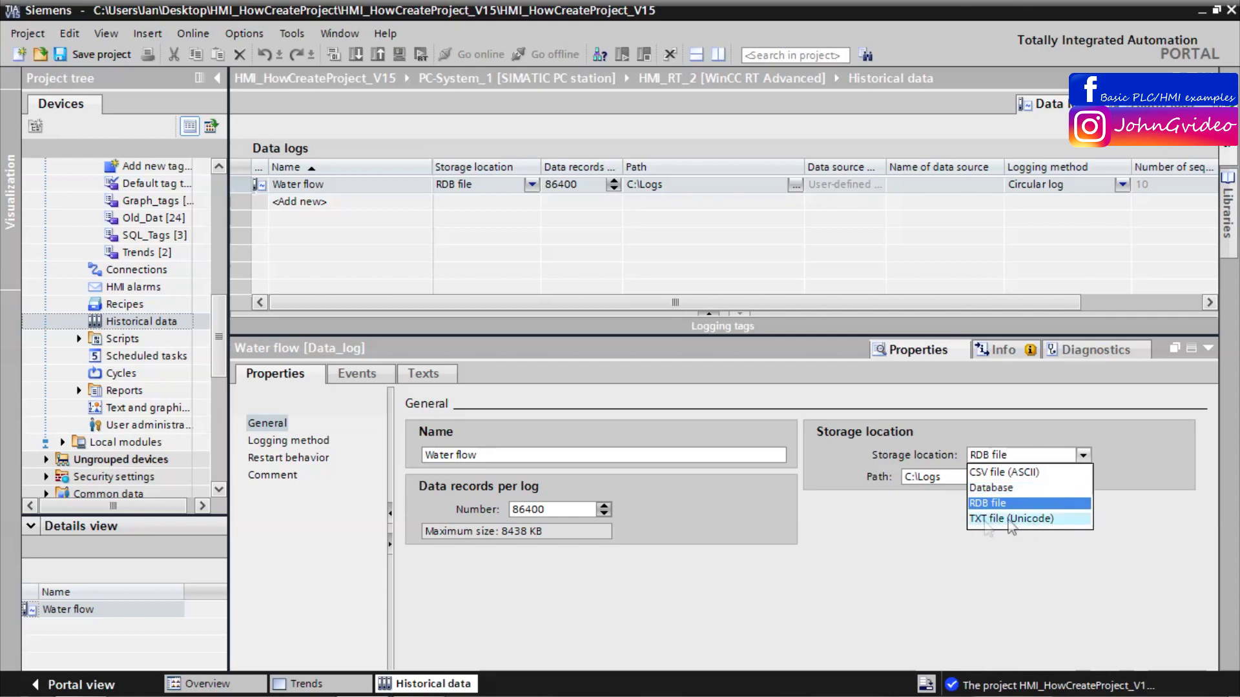
{"action": "left_click", "coordinate": [1069, 473]}
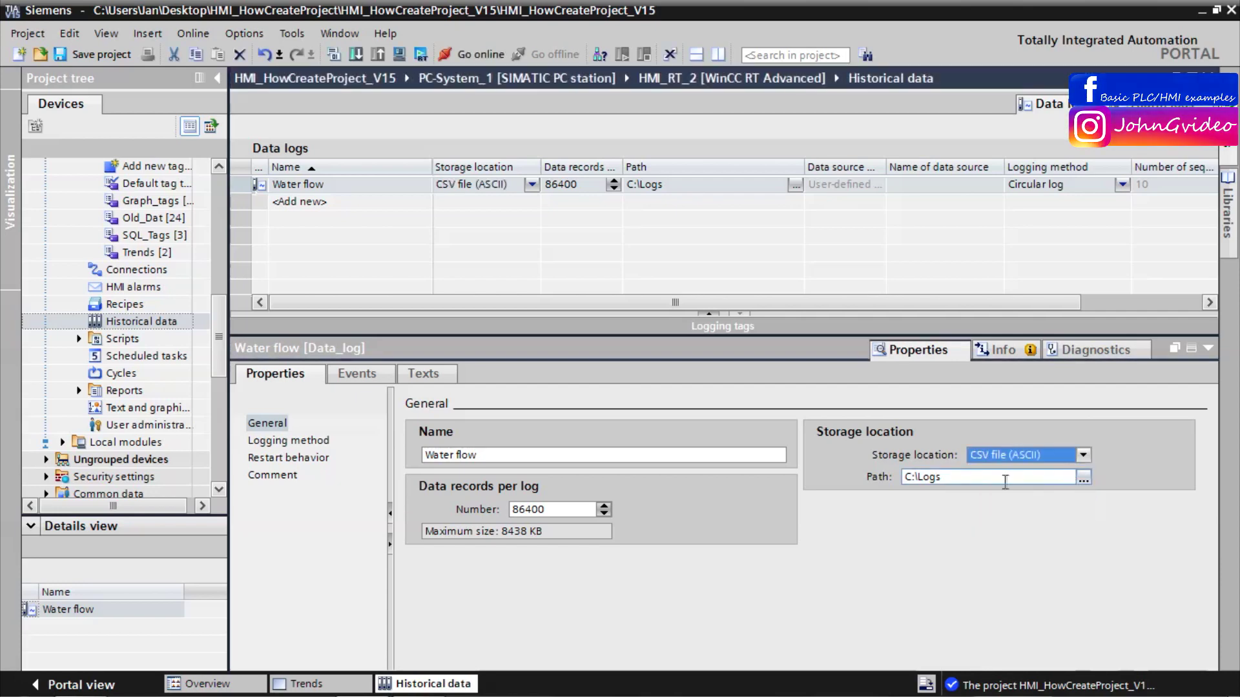
{"action": "left_click", "coordinate": [980, 480]}
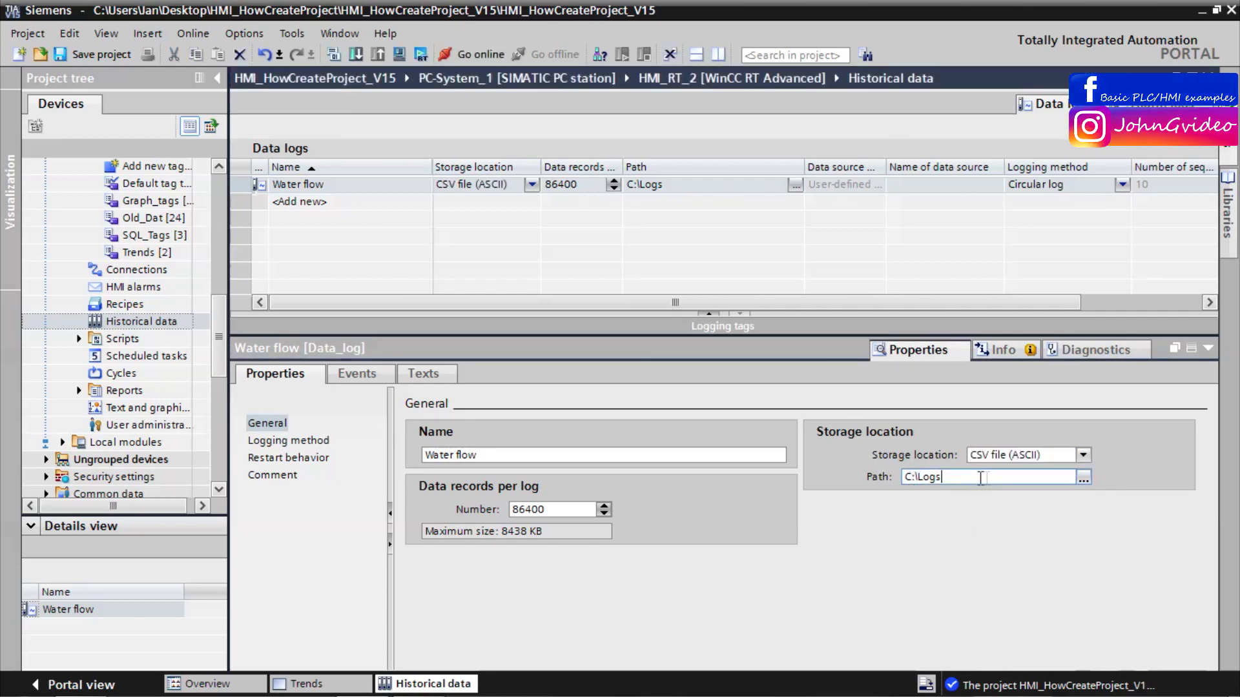
{"action": "left_click_drag", "start_coordinate": [980, 479], "coordinate": [932, 481]}
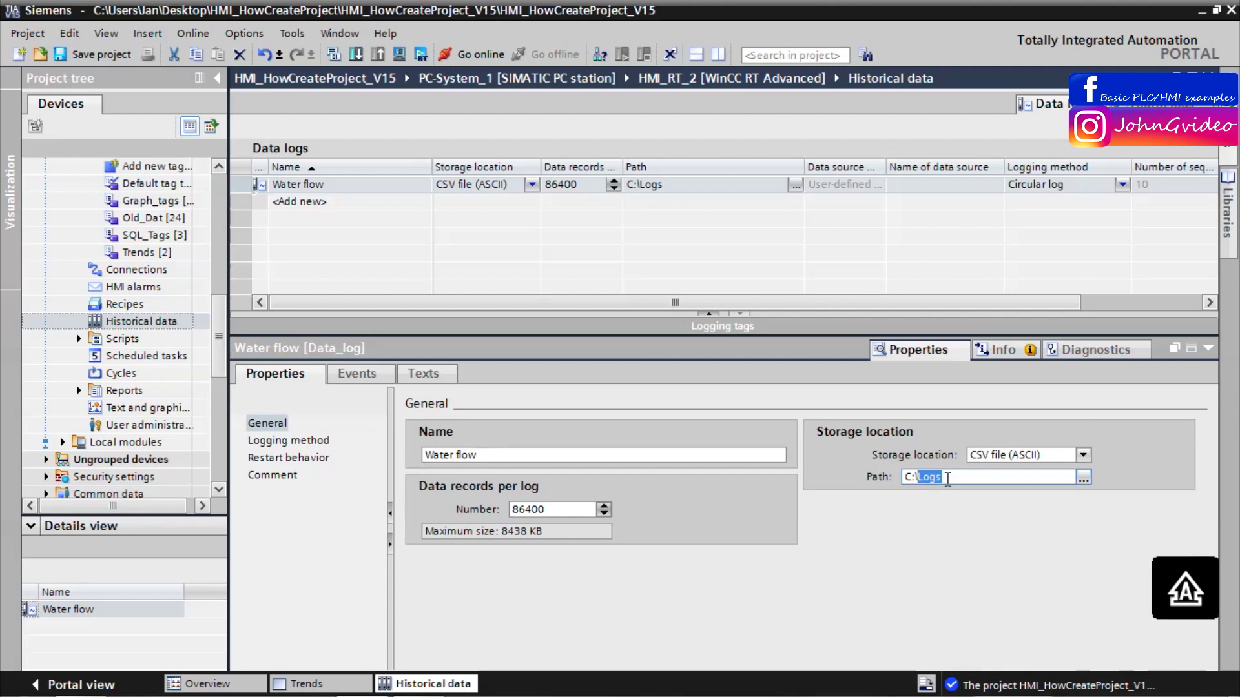
{"action": "type", "text": "HDL"}
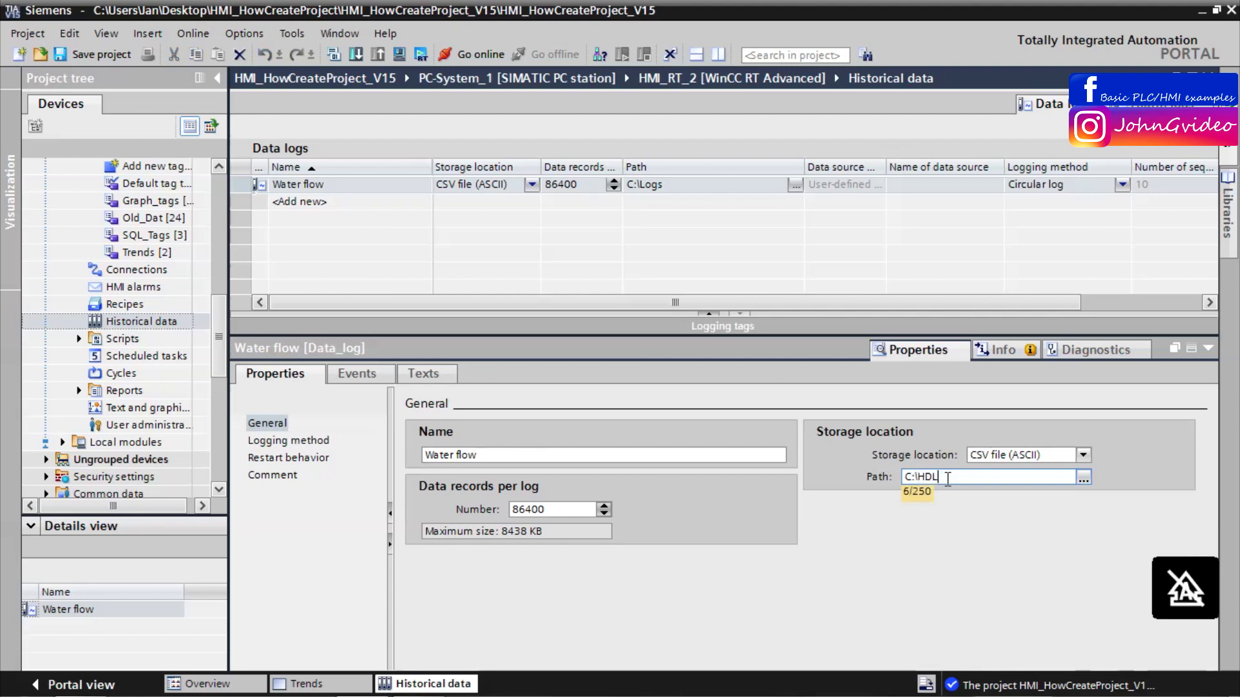
{"action": "type", "text": "ogs"}
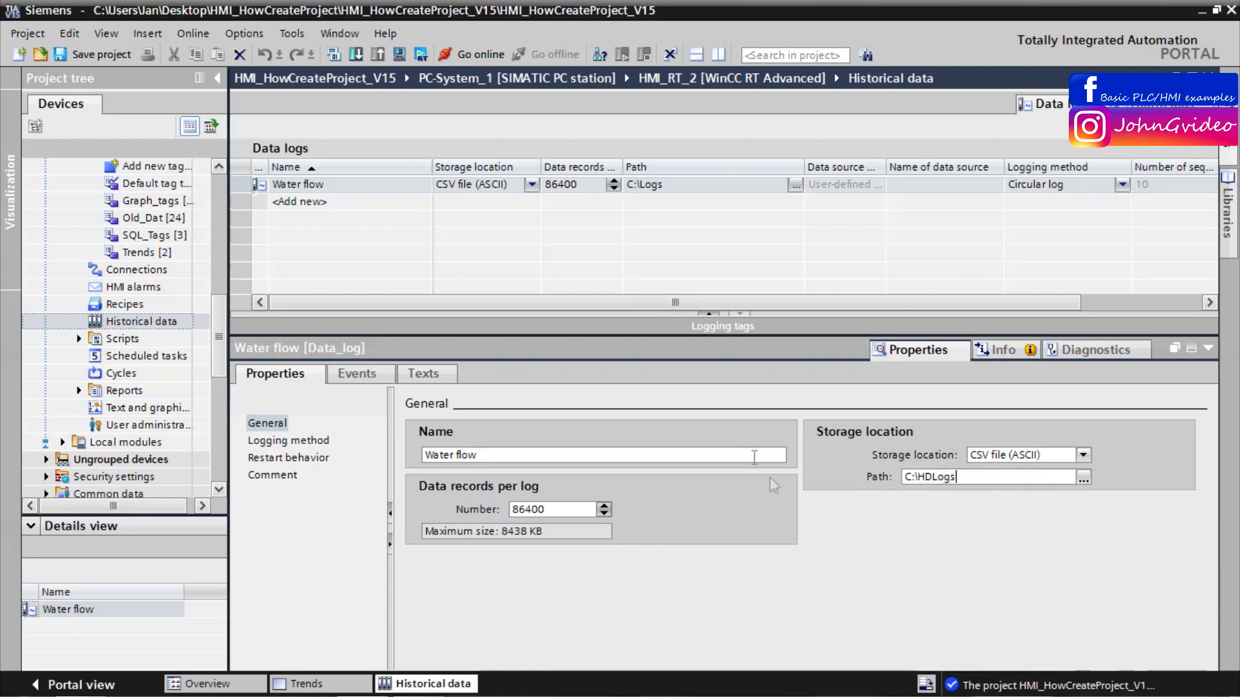
{"action": "left_click", "coordinate": [300, 440]}
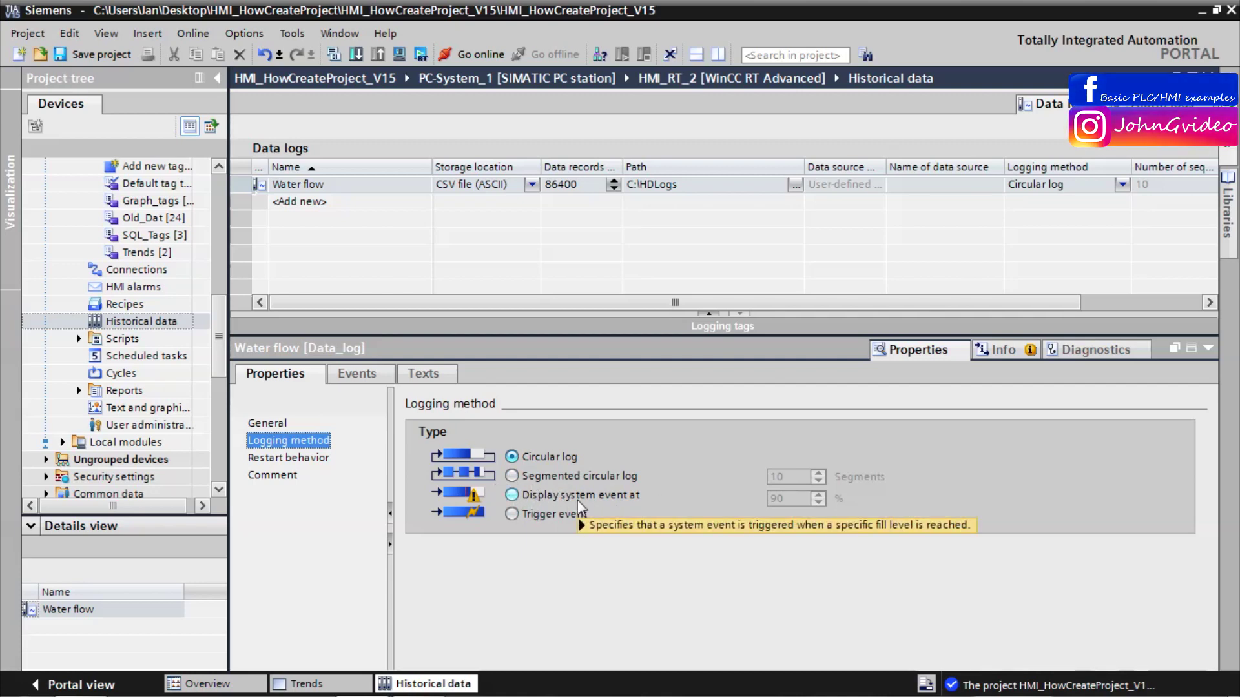
Review the logging method Type options, leaving Circular log selected.
{"action": "mouse_move", "coordinate": [579, 505]}
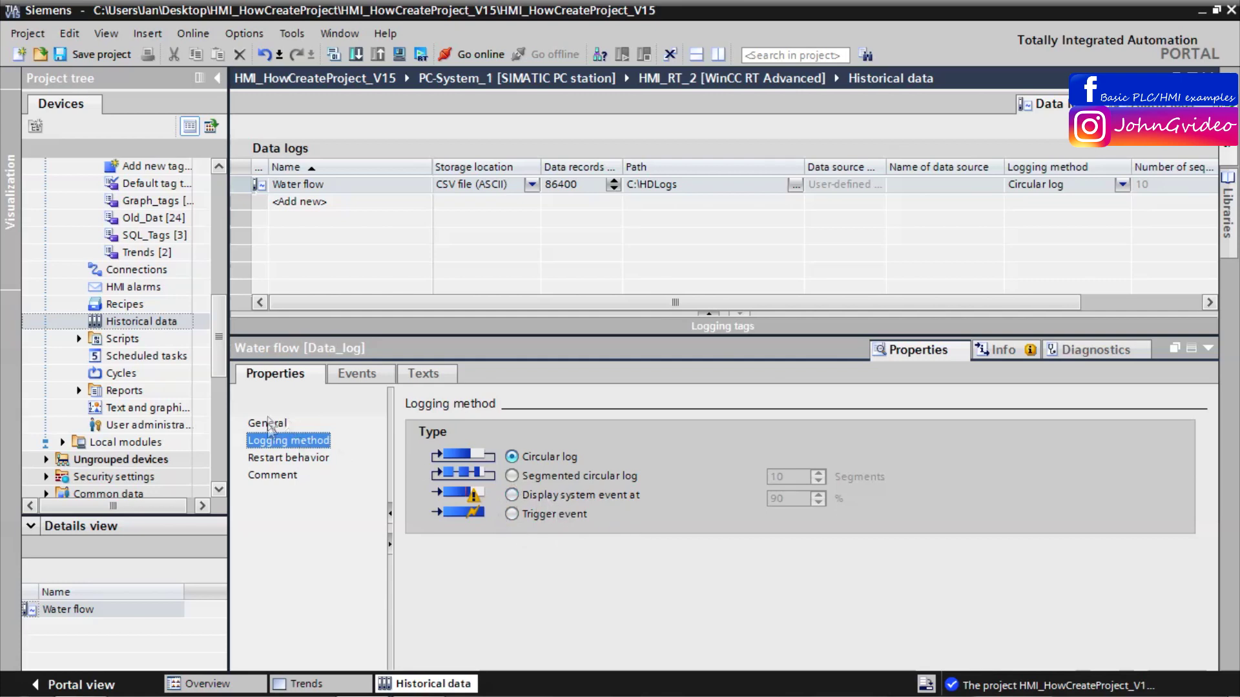
{"action": "left_click", "coordinate": [278, 456]}
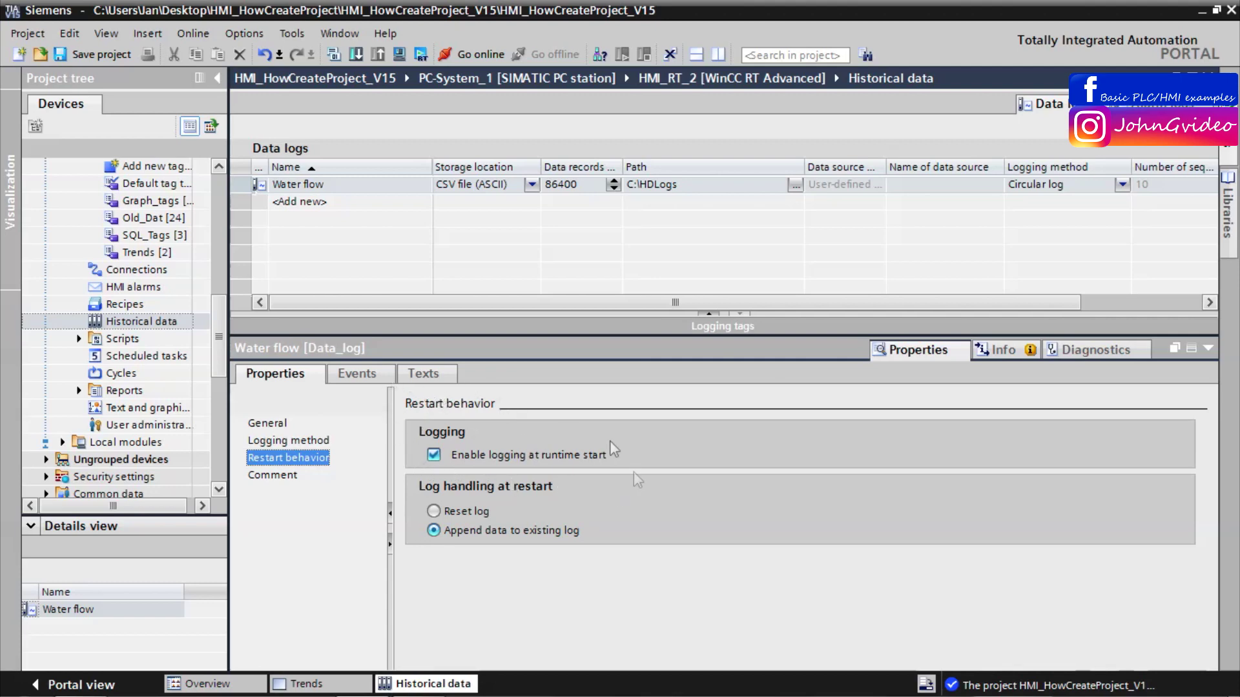
Keep 'Enable logging at runtime start' checked in the restart behavior settings.
{"action": "left_click", "coordinate": [434, 455]}
{"action": "left_click", "coordinate": [434, 455]}
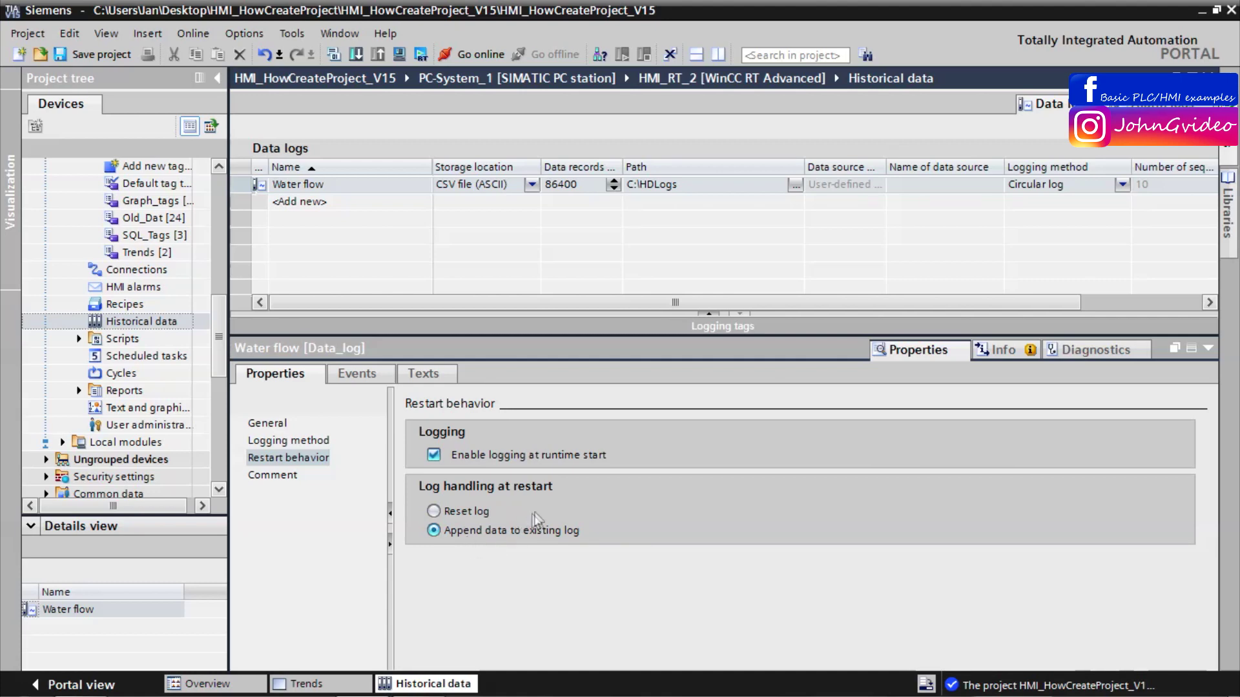
Give the log the comment 'This is data log for water flow values and setpoint'.
{"action": "left_click", "coordinate": [274, 477]}
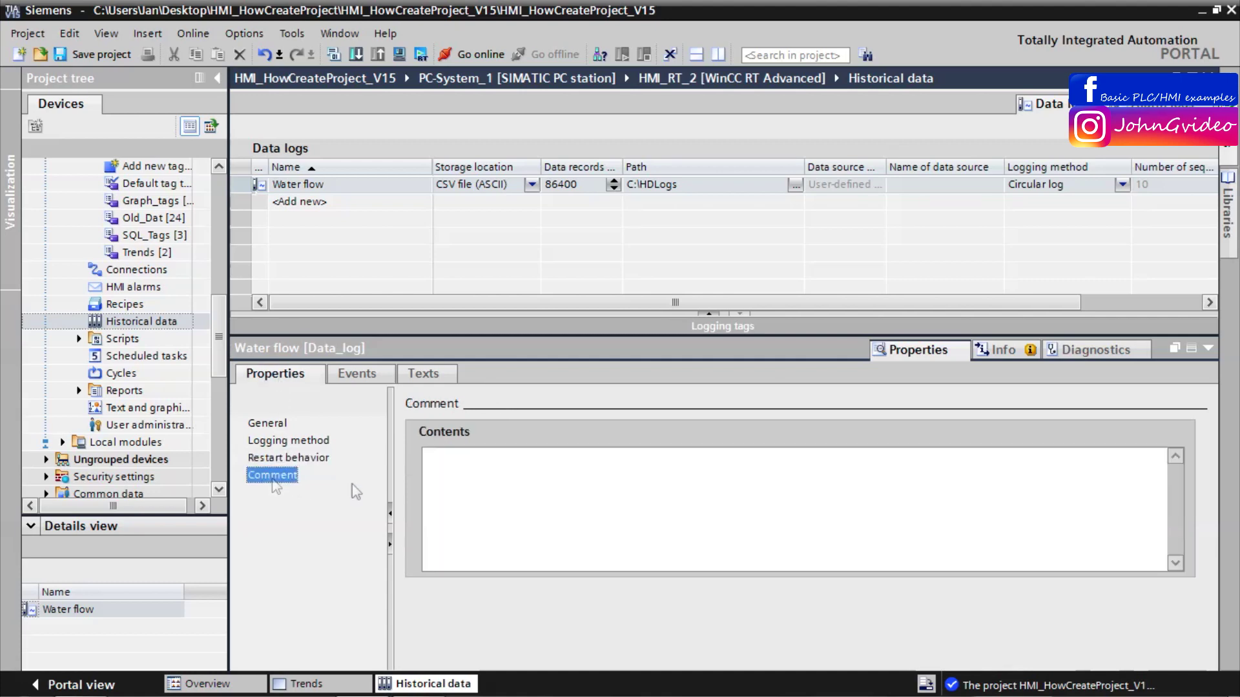
{"action": "left_click", "coordinate": [483, 470]}
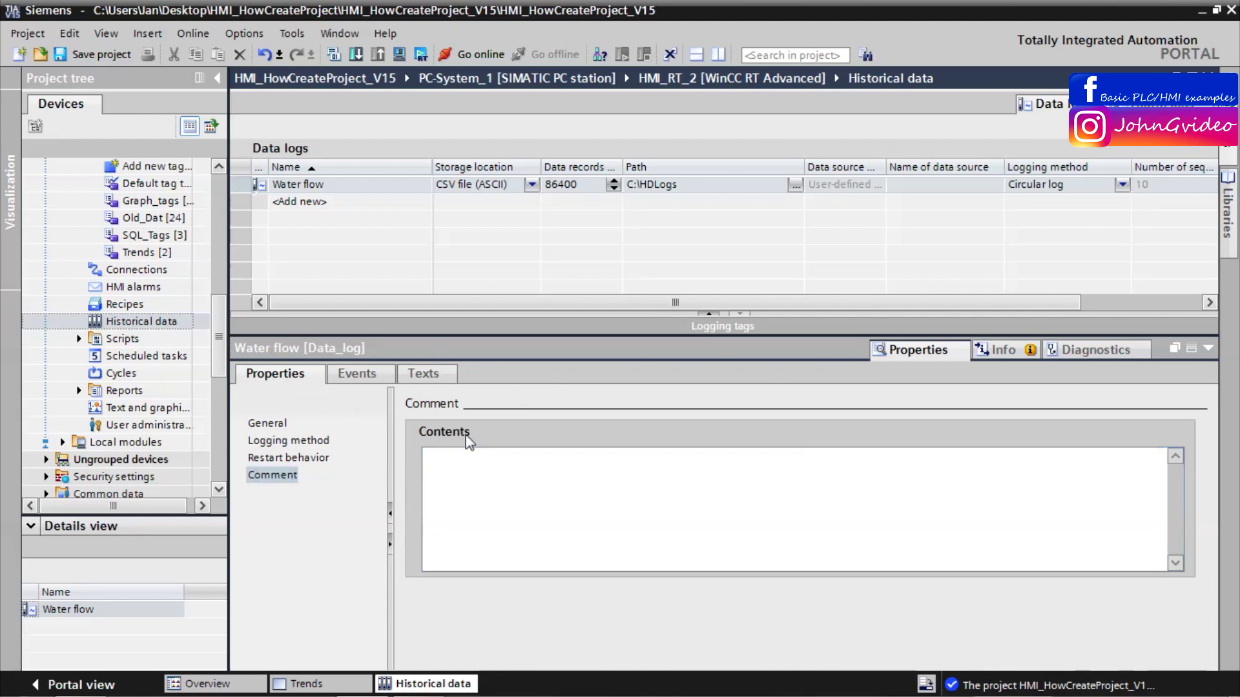
{"action": "type", "text": "This is d"}
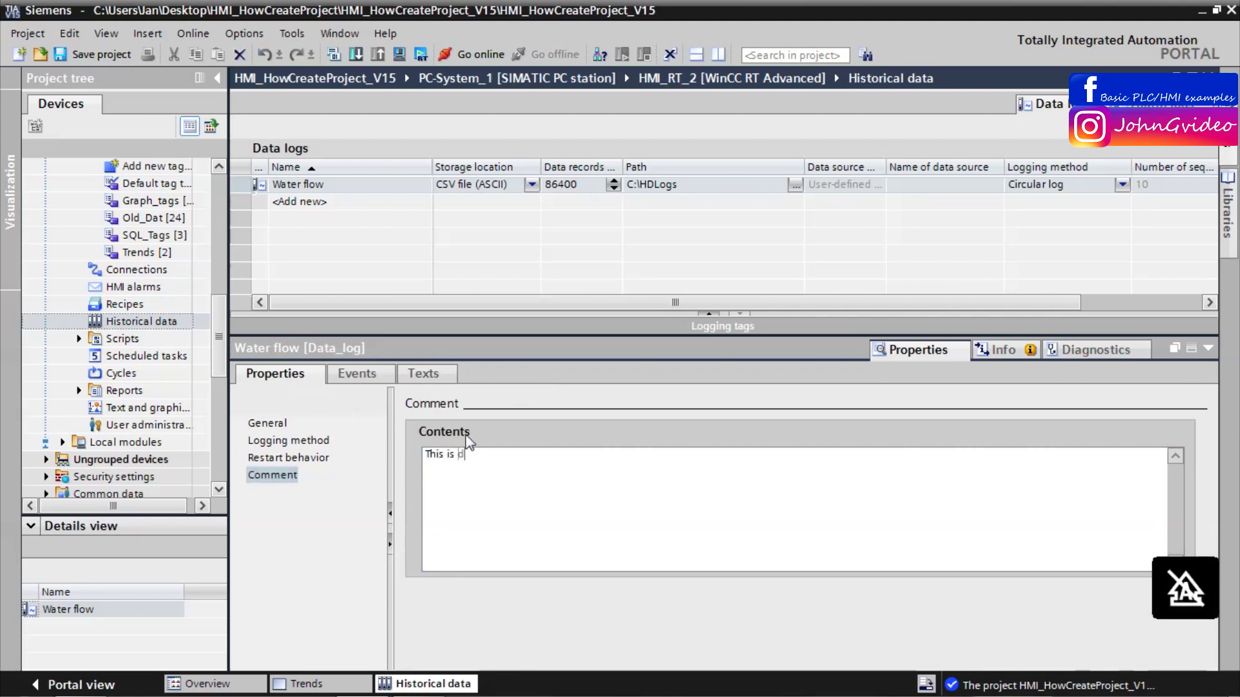
{"action": "type", "text": "ata log for "}
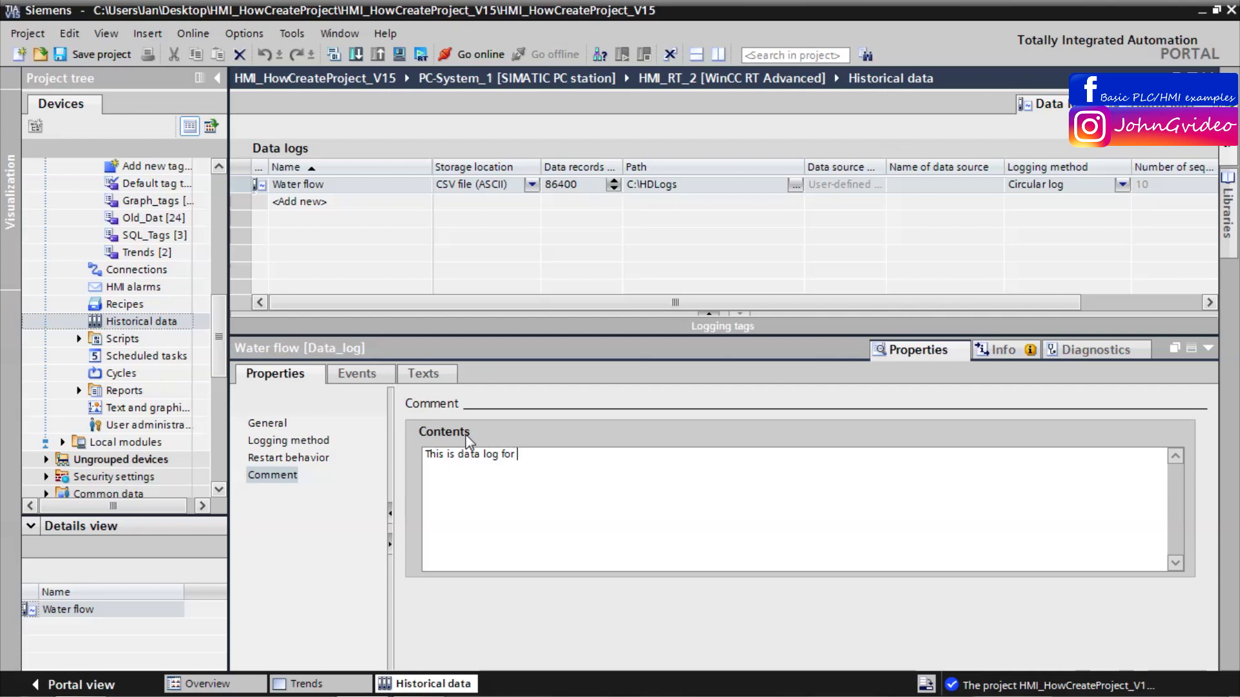
{"action": "type", "text": "water flow values and set"}
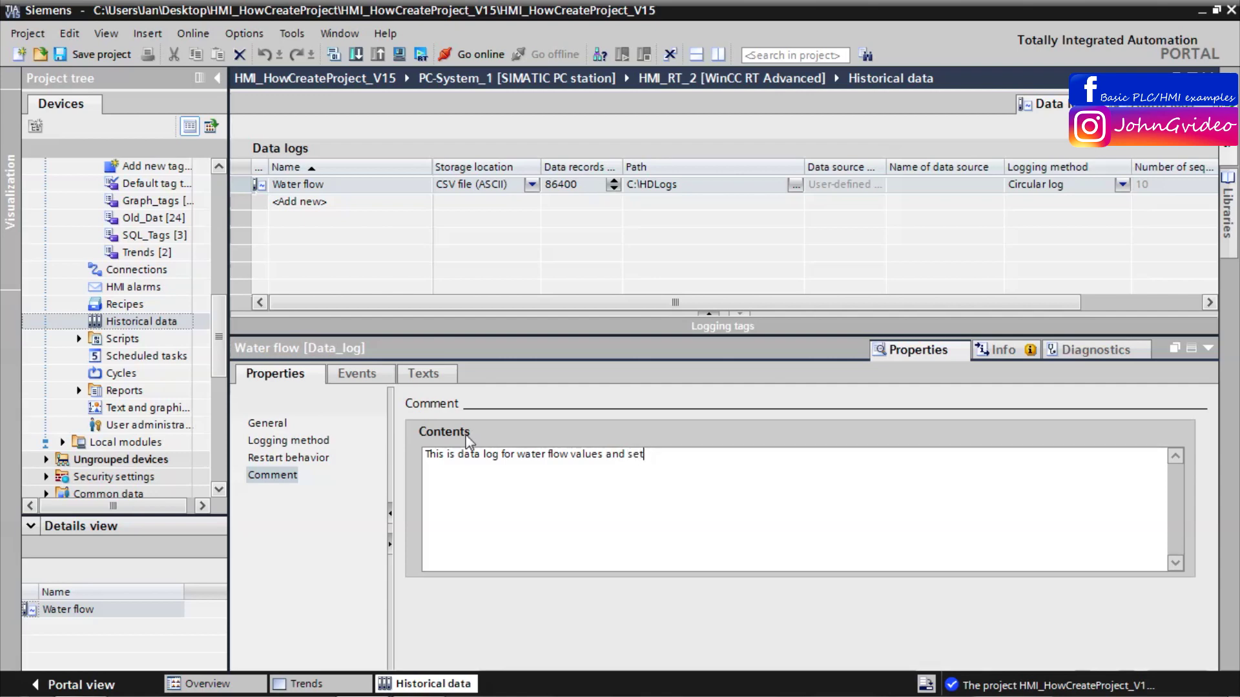
{"action": "type", "text": "point"}
{"action": "left_click", "coordinate": [1207, 350]}
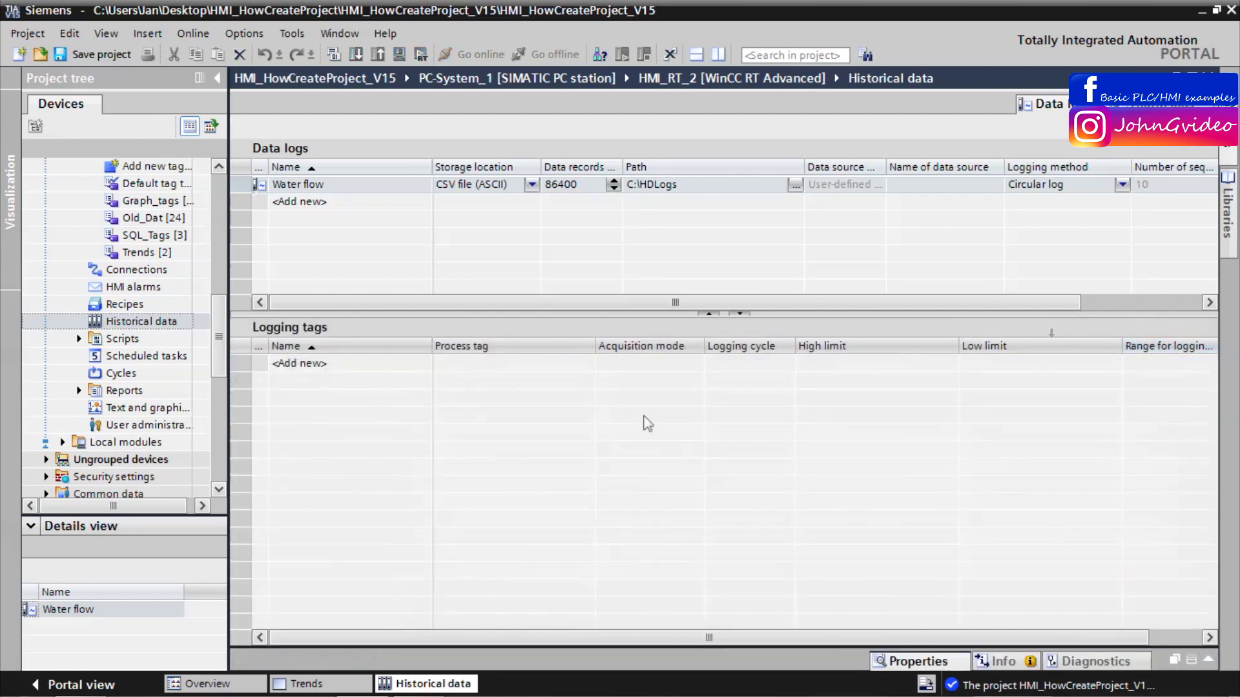
Select the Water flow log, glance at the Trends screen, and return to Historical data.
{"action": "left_click", "coordinate": [260, 187]}
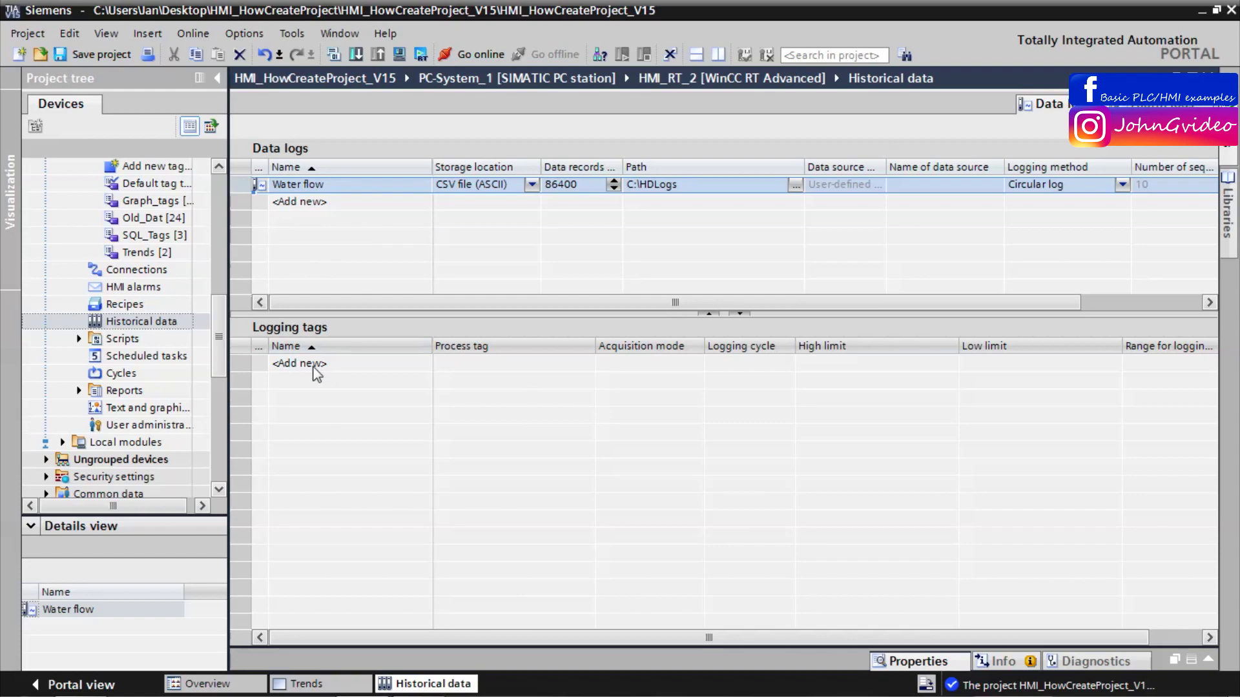
{"action": "left_click", "coordinate": [335, 683]}
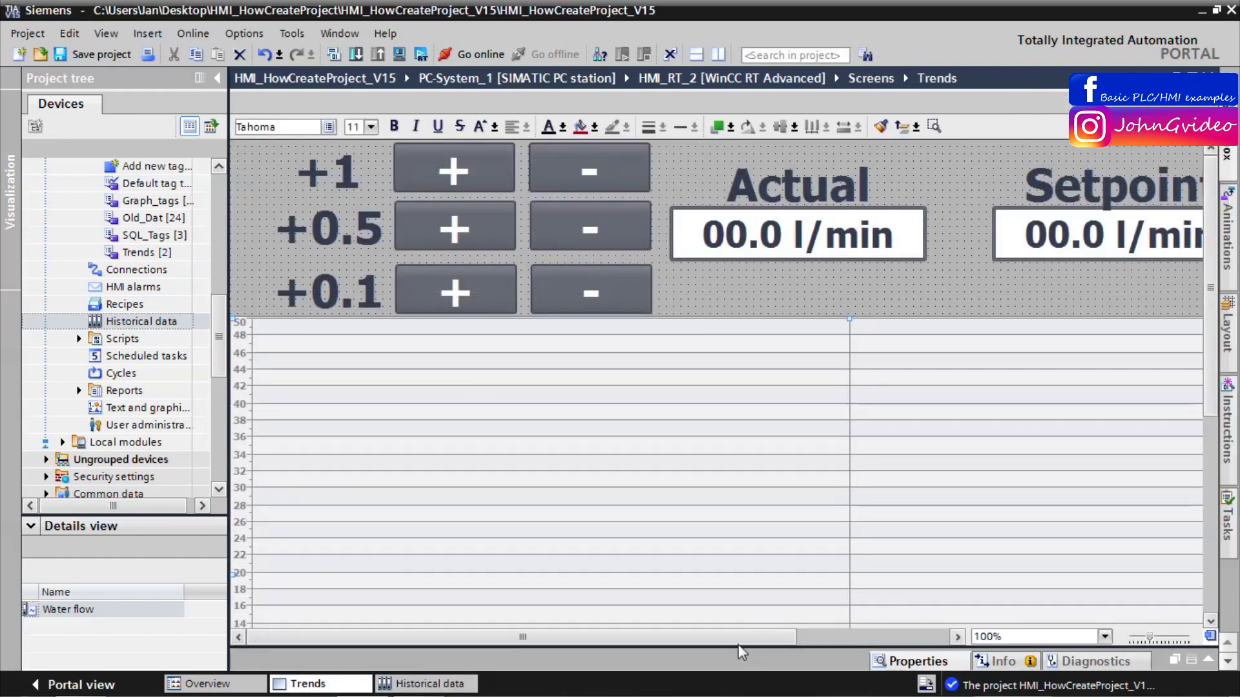
{"action": "left_click_drag", "start_coordinate": [741, 638], "coordinate": [806, 638]}
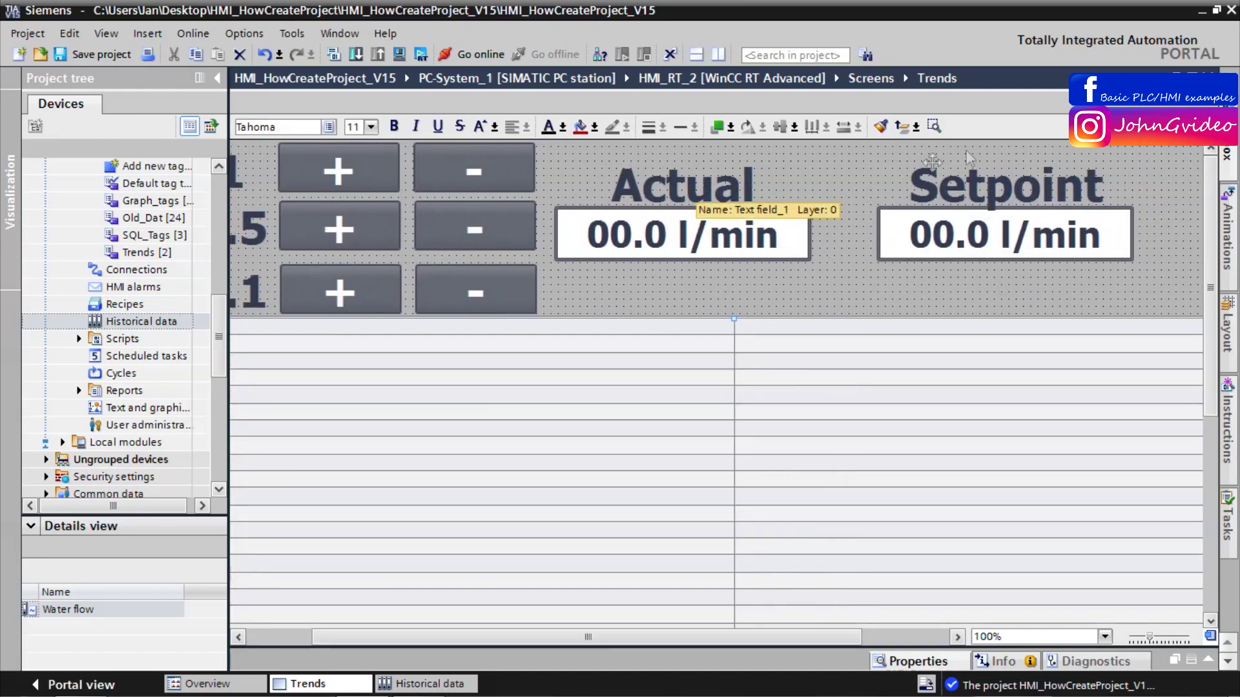
{"action": "left_click", "coordinate": [437, 683]}
Add a logging tag named Water_flow with Actual_water_flow as its process tag.
{"action": "double_click", "coordinate": [299, 364]}
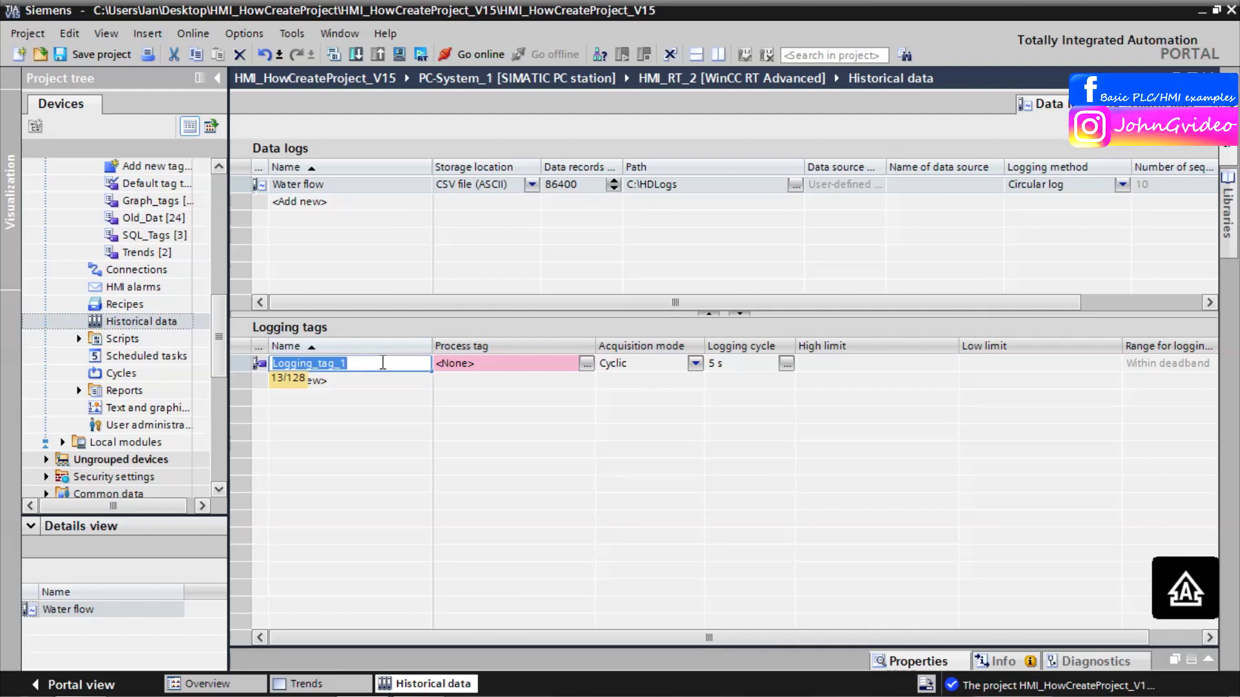
{"action": "type", "text": "Wate"}
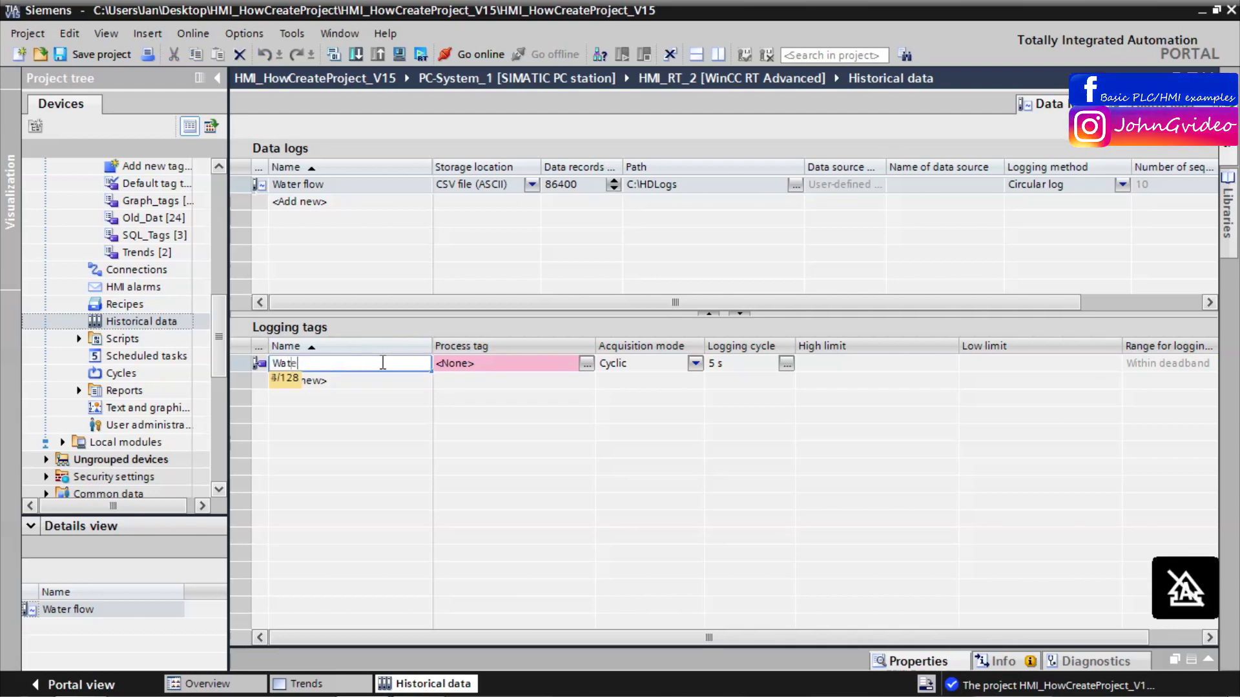
{"action": "type", "text": "r_flow"}
{"action": "left_click", "coordinate": [540, 362]}
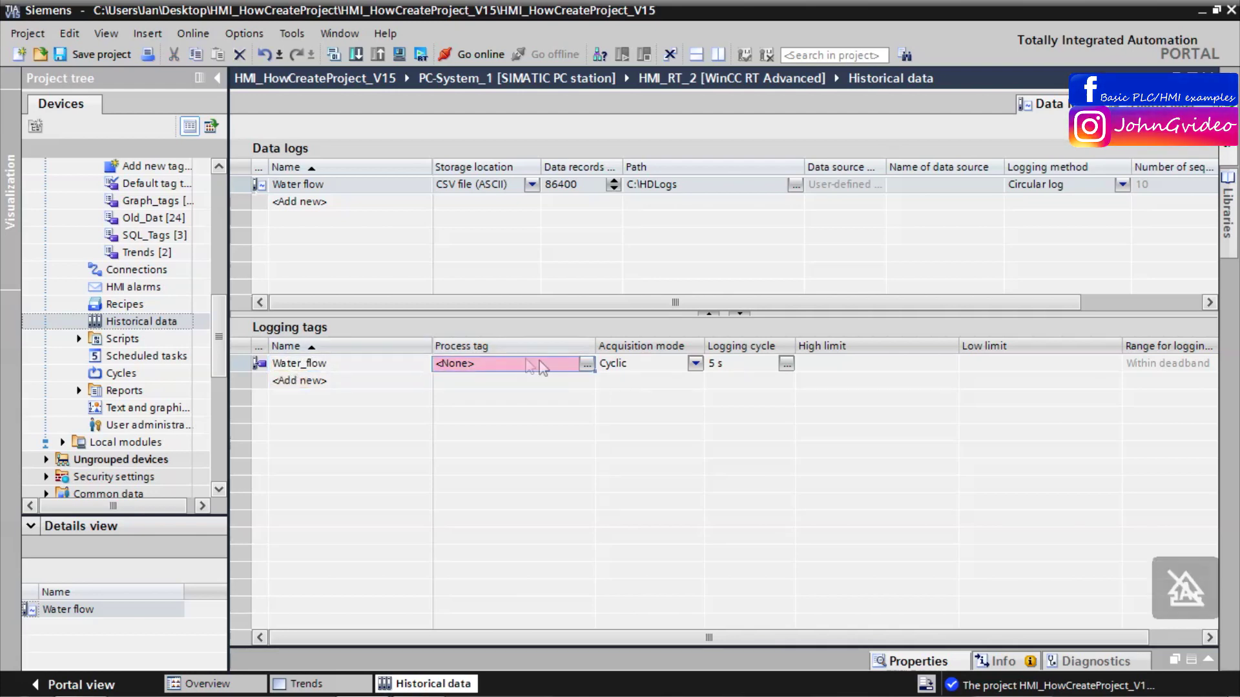
{"action": "left_click", "coordinate": [586, 364]}
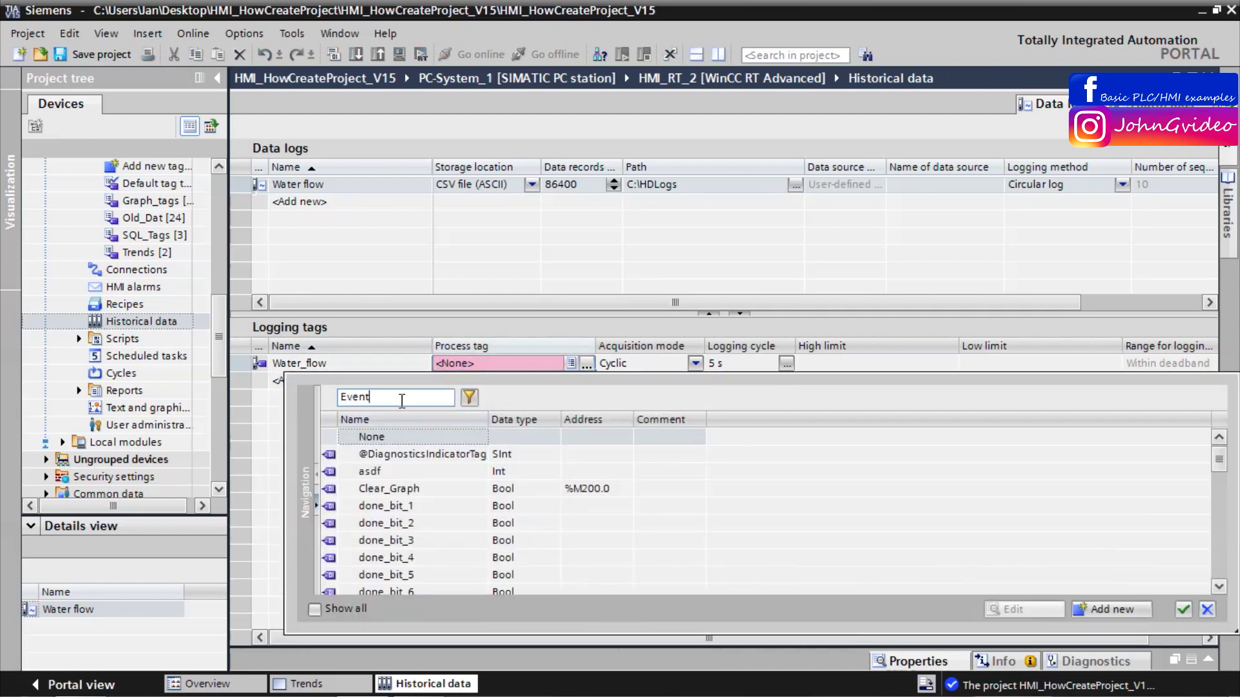
{"action": "double_click", "coordinate": [401, 401]}
{"action": "type", "text": "W"}
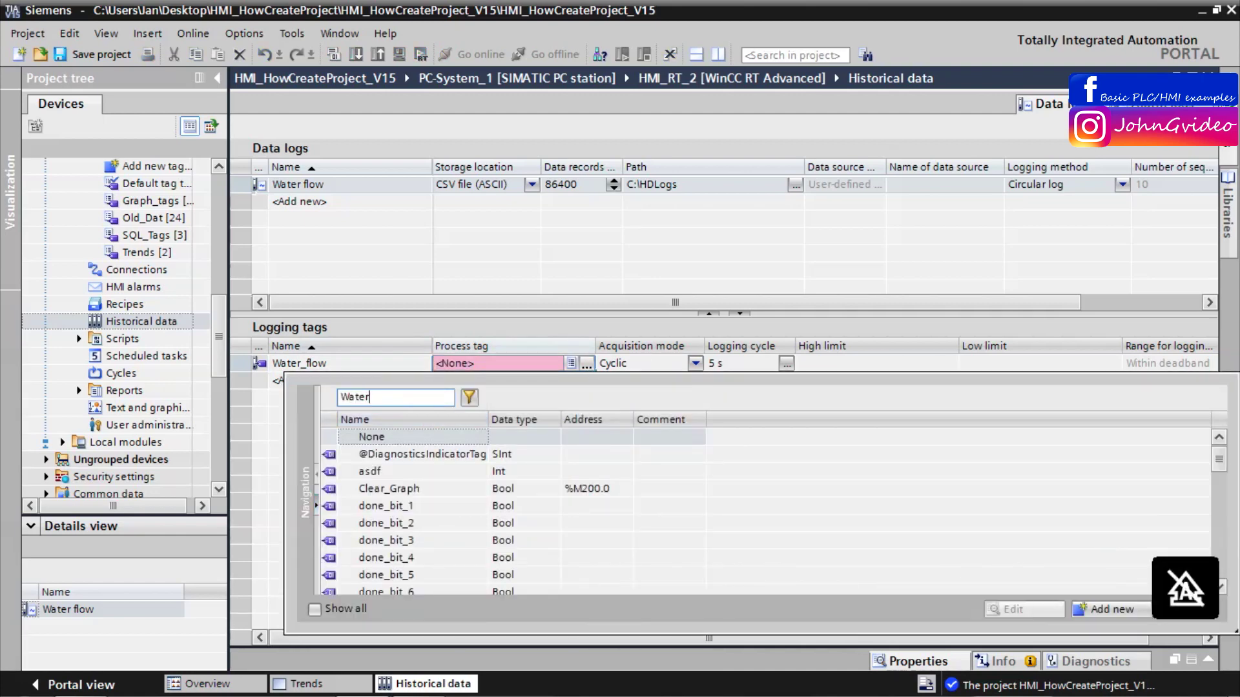
{"action": "type", "text": "ater"}
{"action": "double_click", "coordinate": [415, 397]}
{"action": "type", "text": "act"}
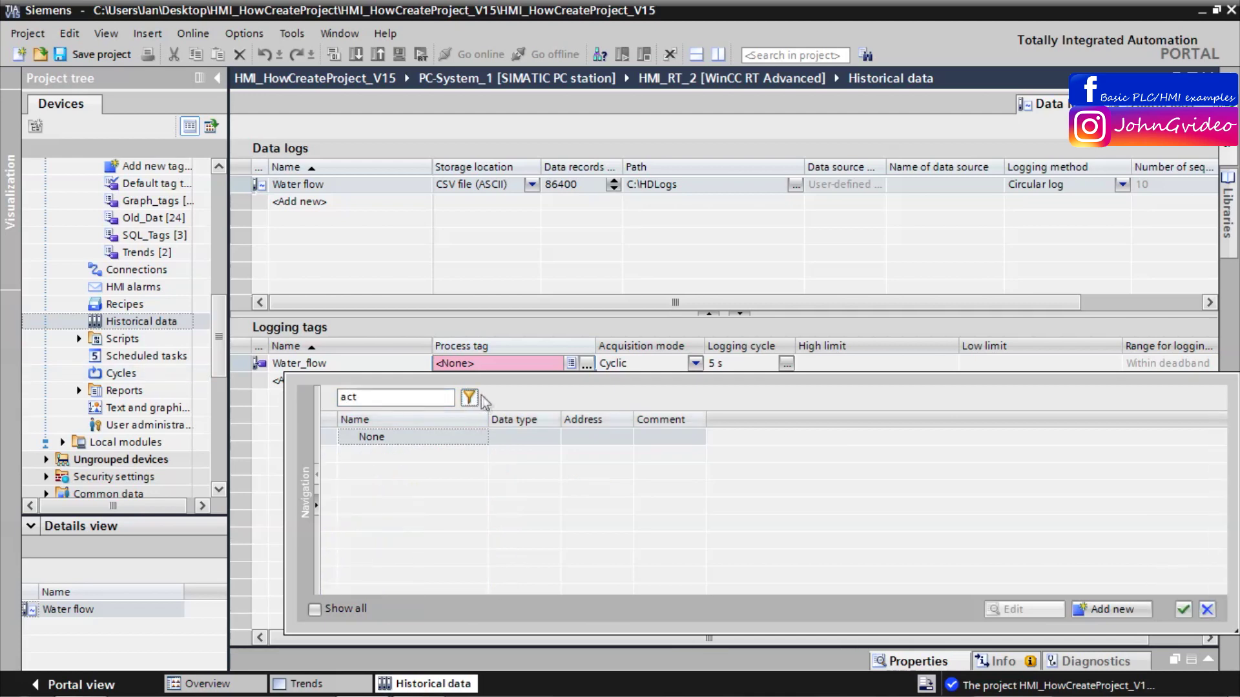
{"action": "left_click", "coordinate": [1207, 609]}
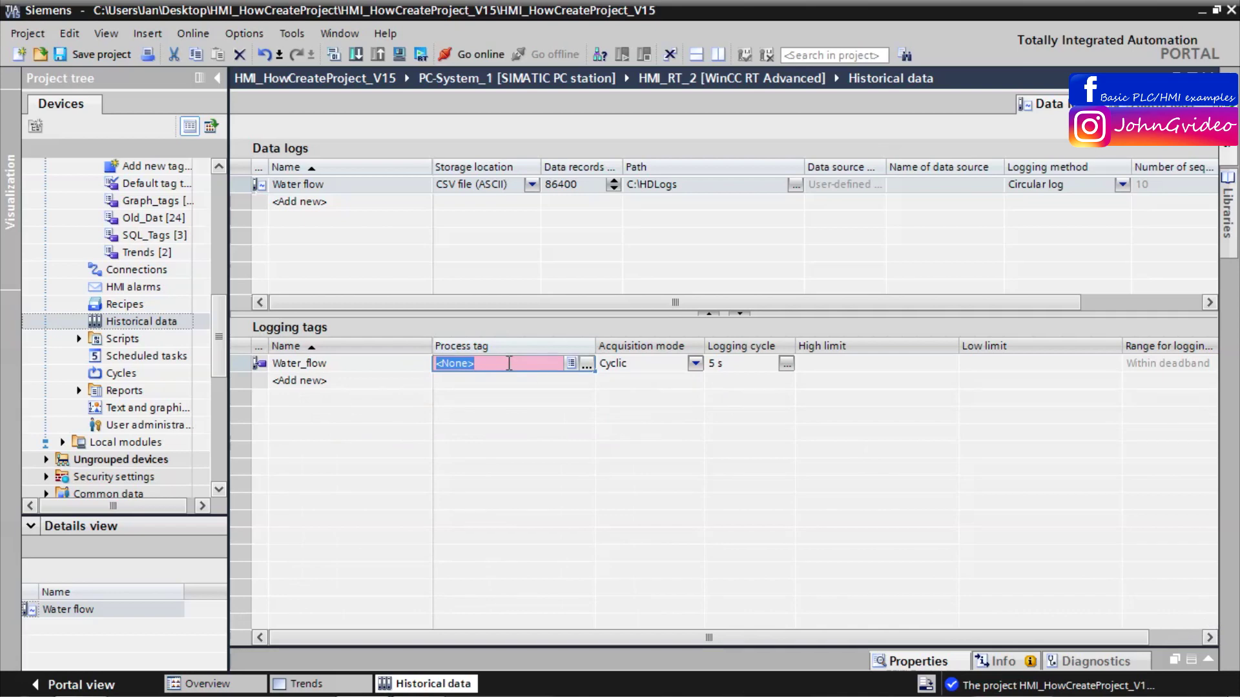
{"action": "type", "text": "ac"}
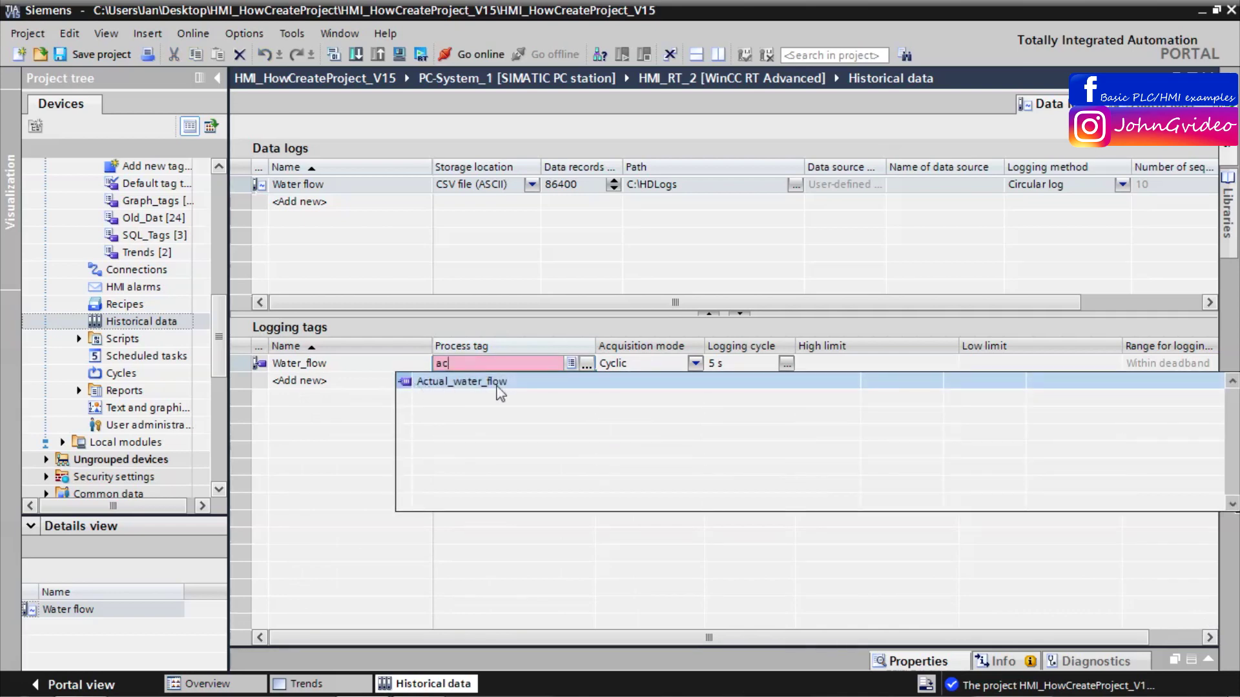
{"action": "left_click", "coordinate": [452, 382]}
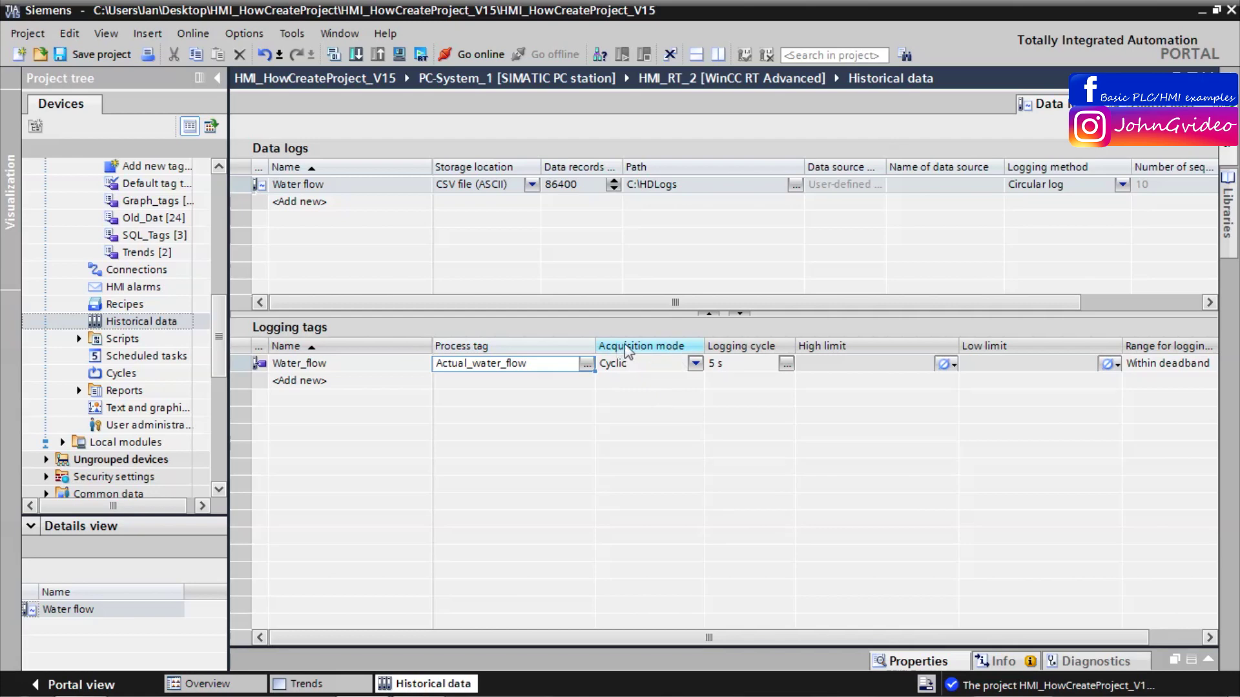
Set the Water_flow logging cycle to 1 s.
{"action": "left_click", "coordinate": [787, 365]}
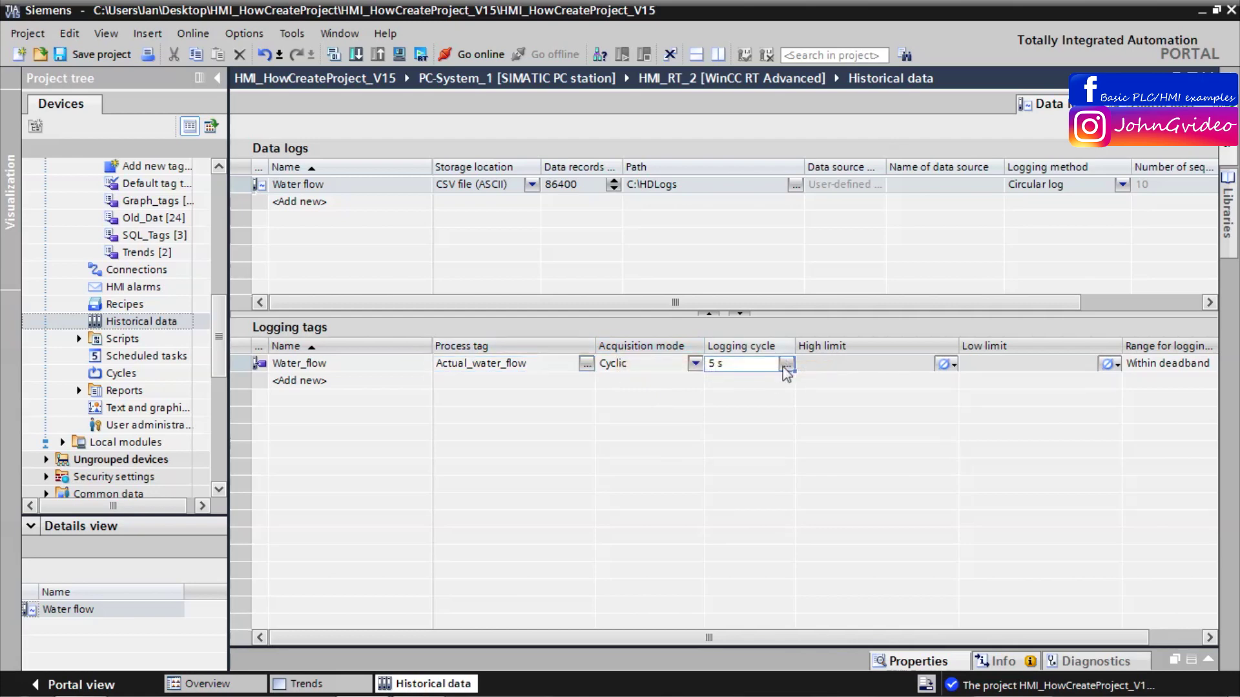
{"action": "left_click", "coordinate": [786, 365]}
{"action": "left_click", "coordinate": [958, 455]}
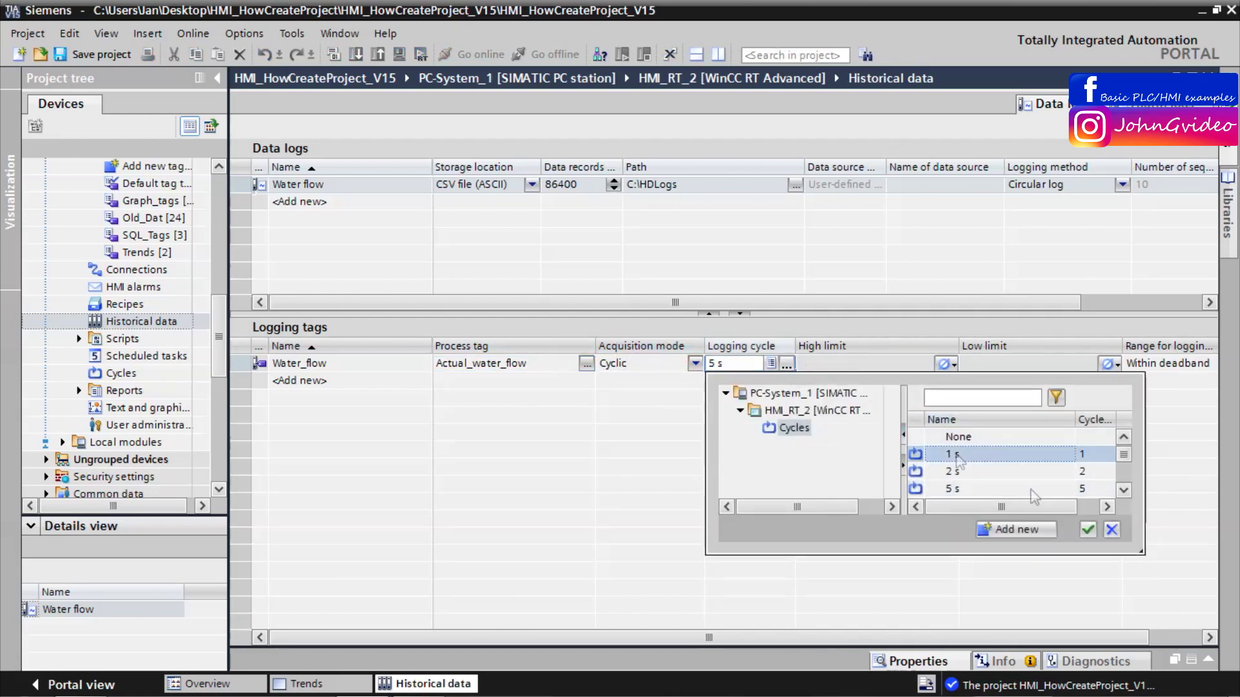
{"action": "left_click", "coordinate": [1088, 531]}
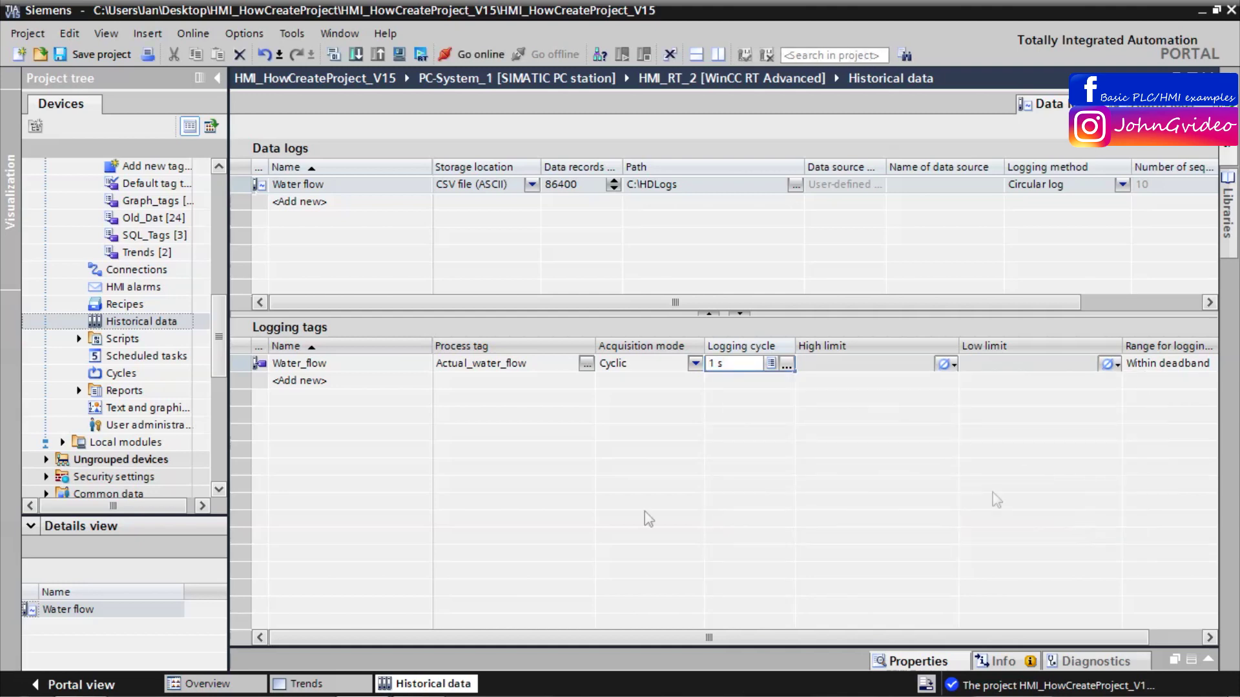
Add a second logging tag named Setpoint using process tag Setpoin_water_flow.
{"action": "left_click", "coordinate": [306, 382]}
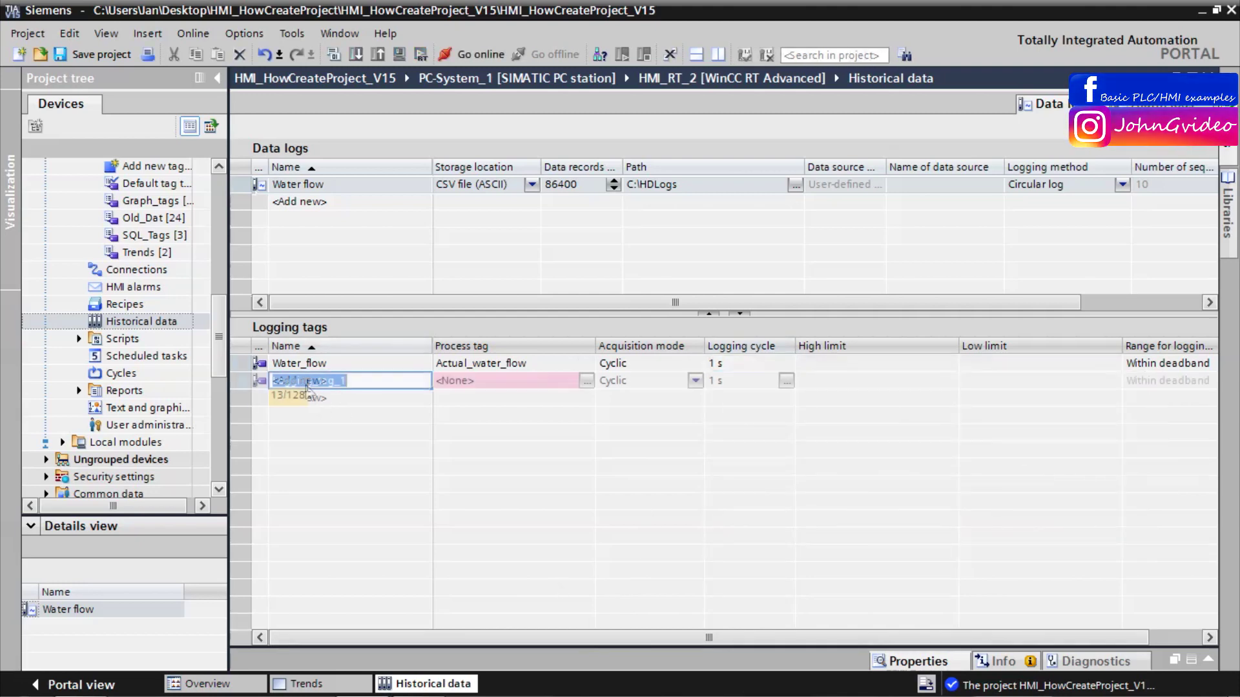
{"action": "type", "text": "Se"}
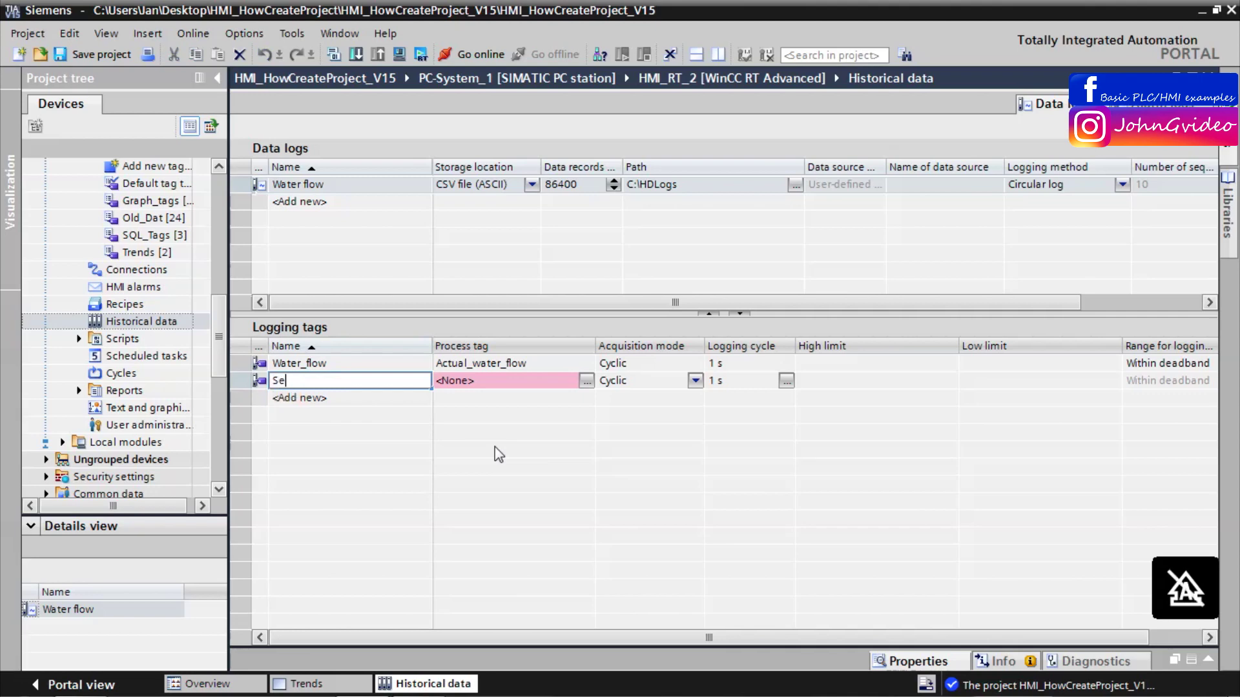
{"action": "type", "text": "tpoint"}
{"action": "left_click", "coordinate": [510, 385]}
{"action": "left_click", "coordinate": [512, 385]}
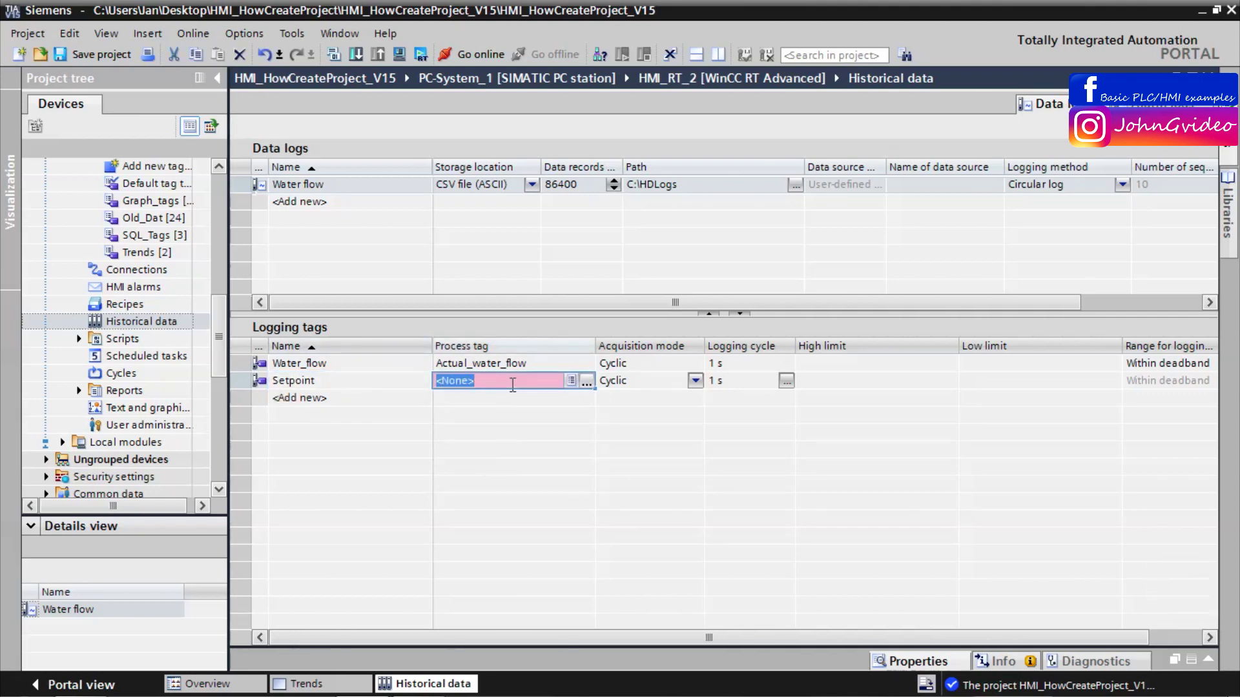
{"action": "type", "text": "S"}
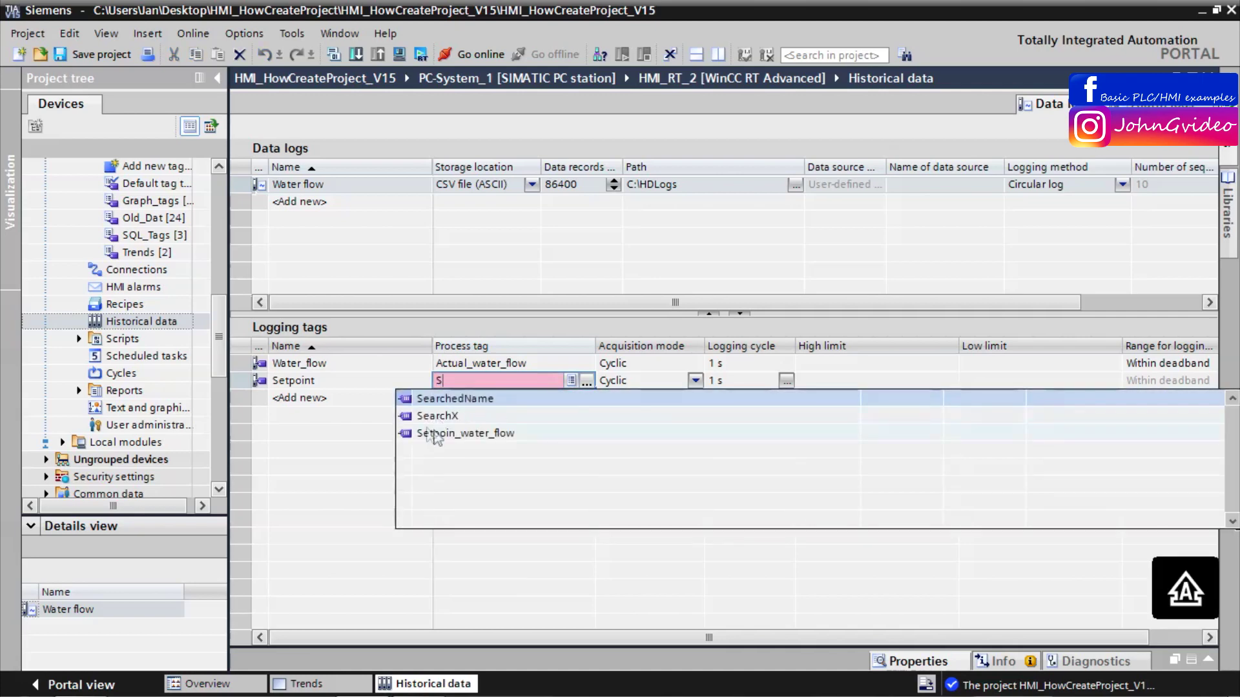
{"action": "left_click", "coordinate": [485, 438]}
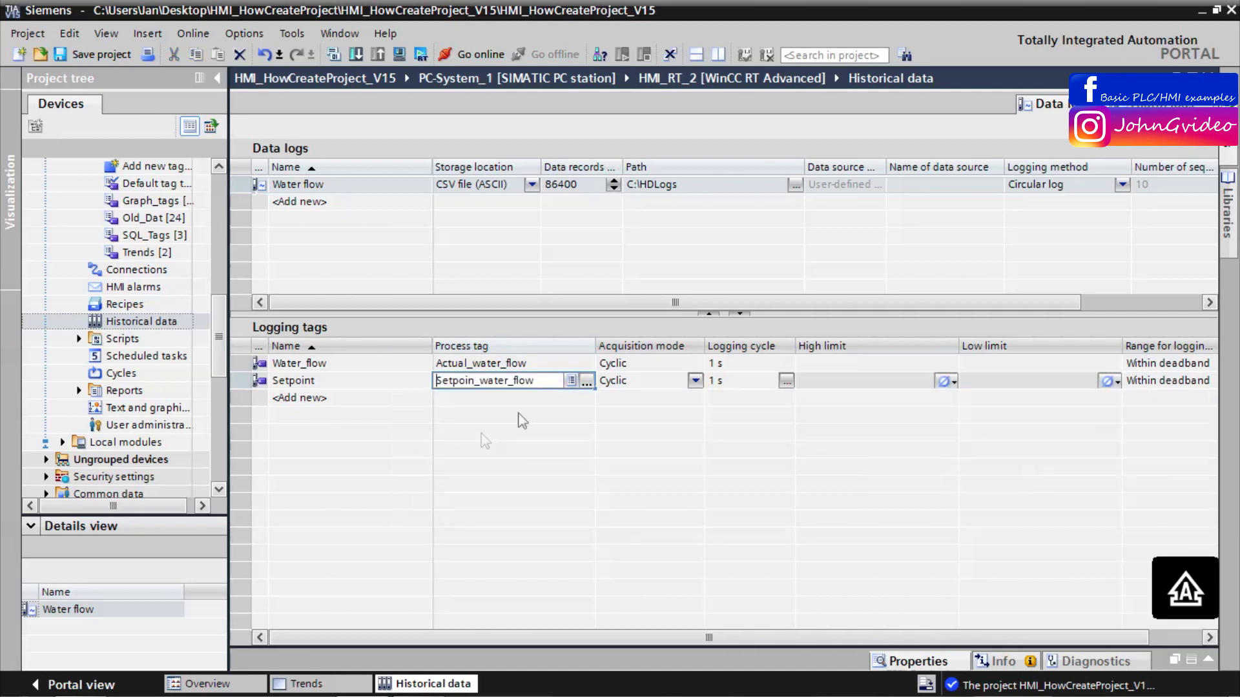
{"action": "left_click", "coordinate": [773, 413]}
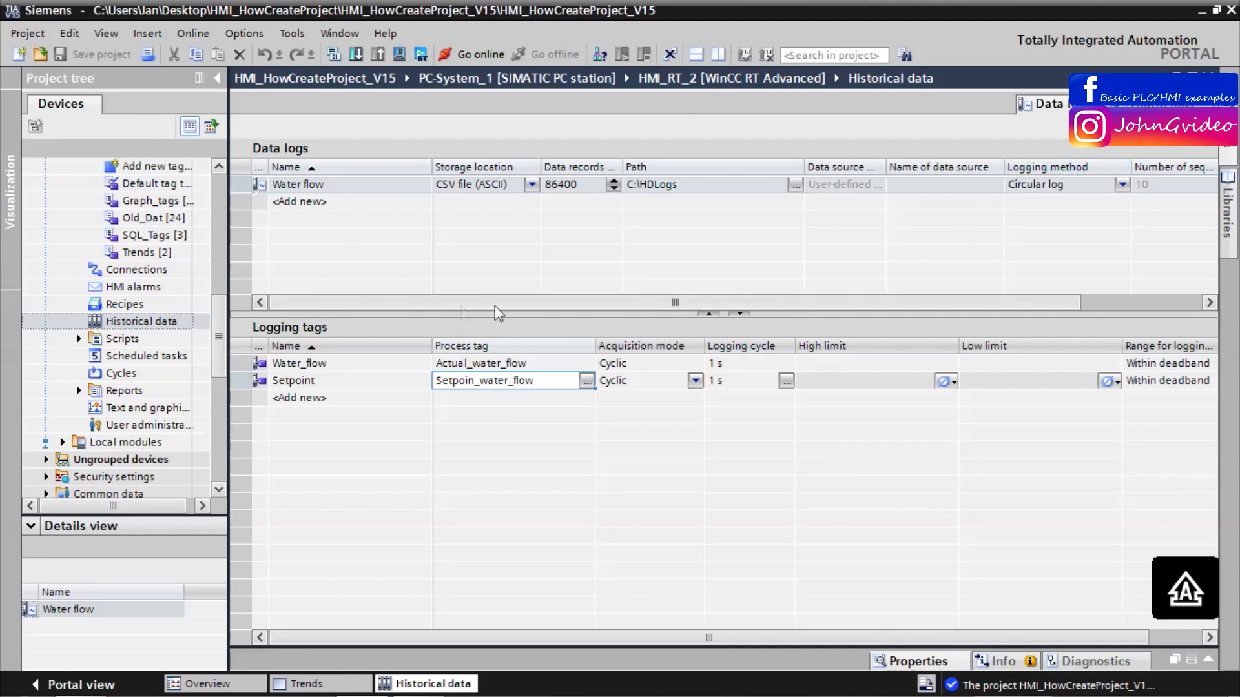
Return to the Trends screen and open the trend view's Trend properties list.
{"action": "left_click", "coordinate": [1208, 74]}
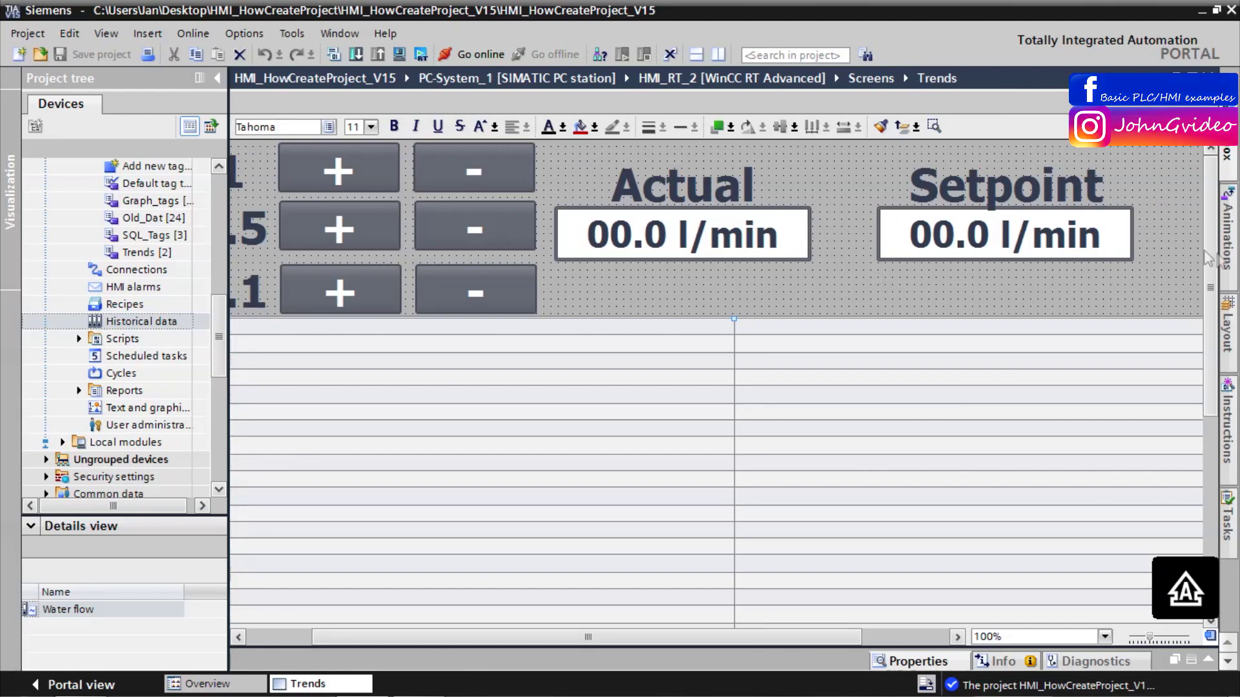
{"action": "left_click_drag", "start_coordinate": [1208, 258], "coordinate": [1194, 289]}
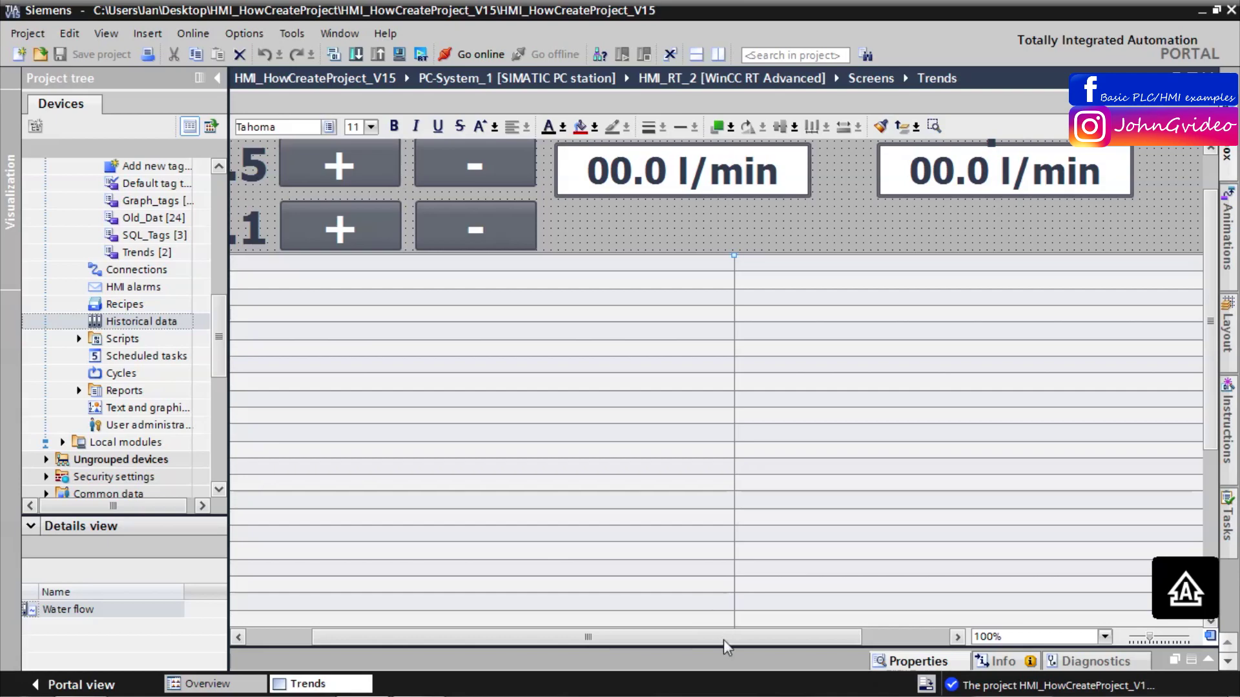
{"action": "left_click_drag", "start_coordinate": [723, 639], "coordinate": [786, 639]}
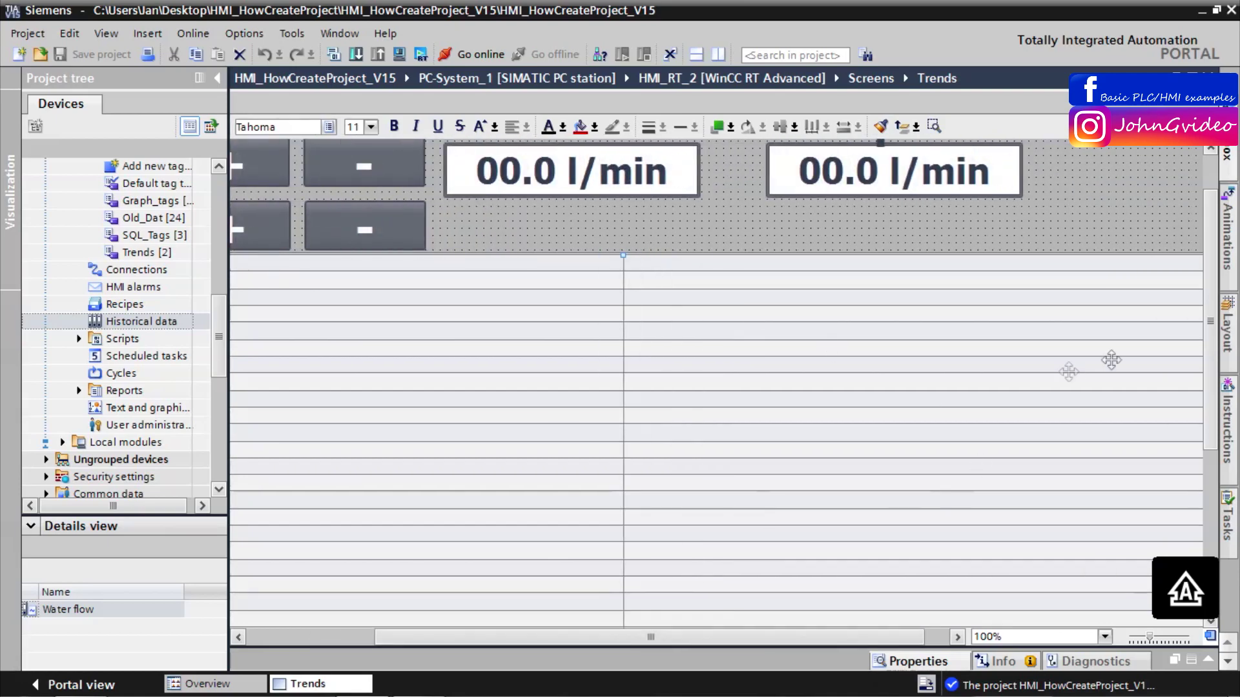
{"action": "scroll", "coordinate": [807, 342], "scroll_direction": "down", "scroll_amount": 2}
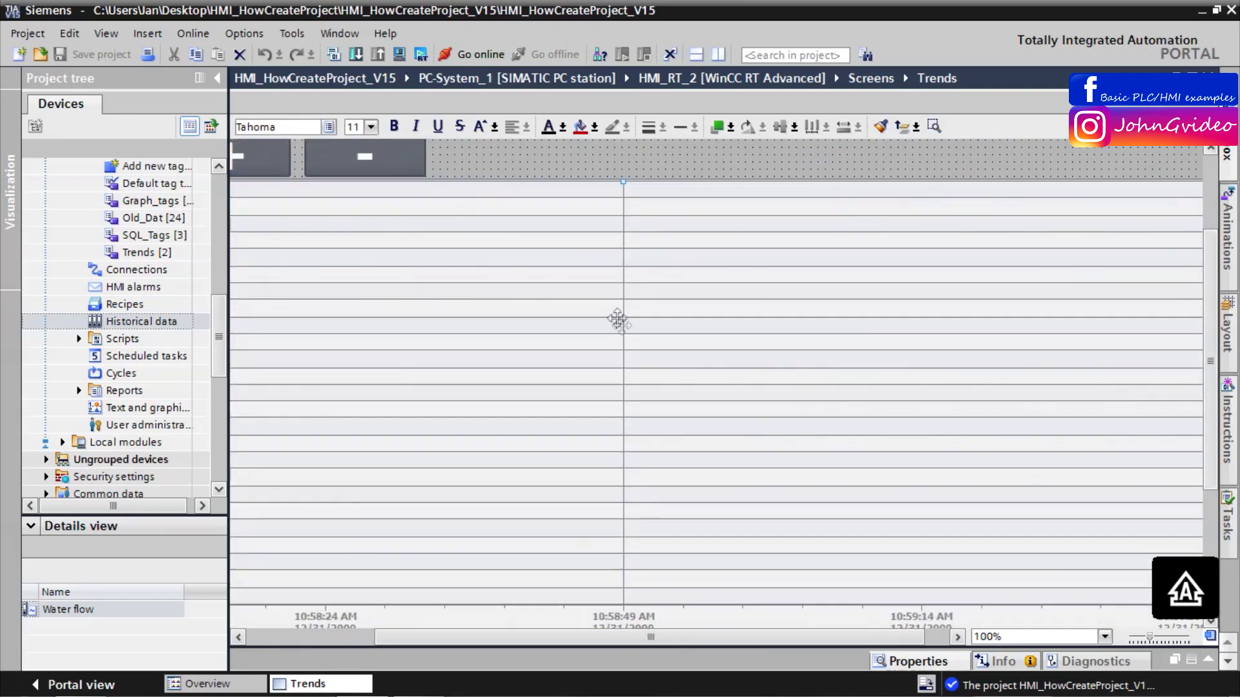
{"action": "right_click", "coordinate": [555, 288]}
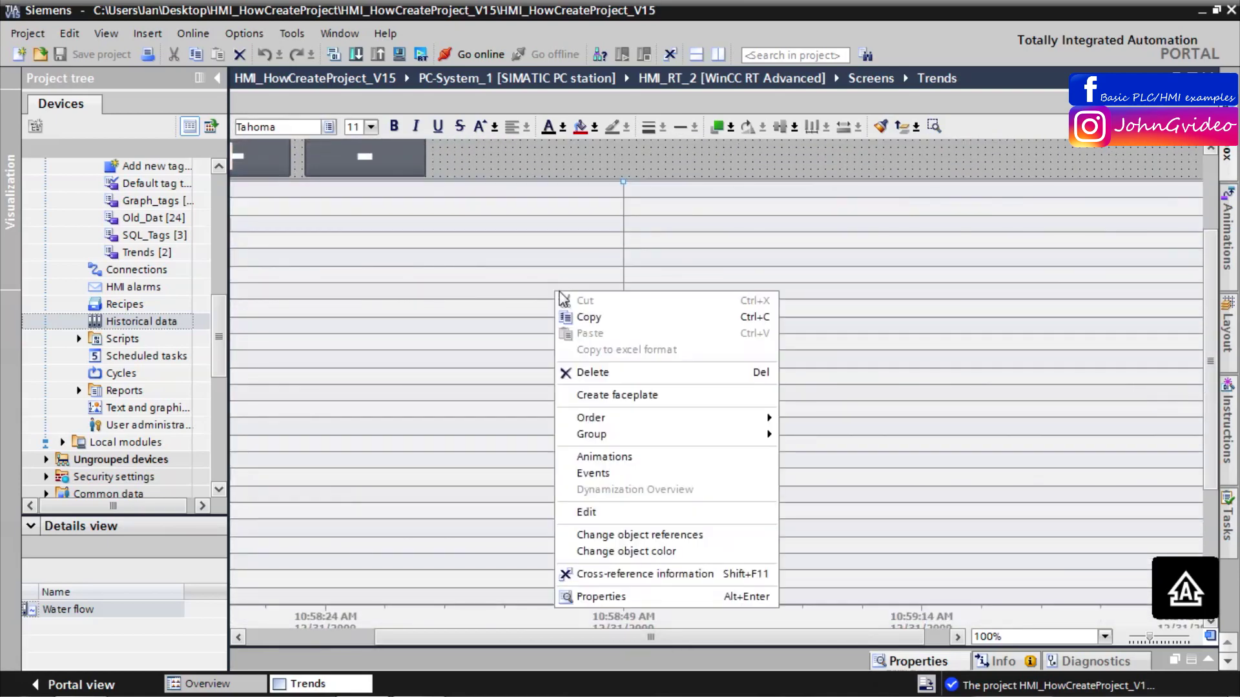
{"action": "left_click", "coordinate": [630, 604]}
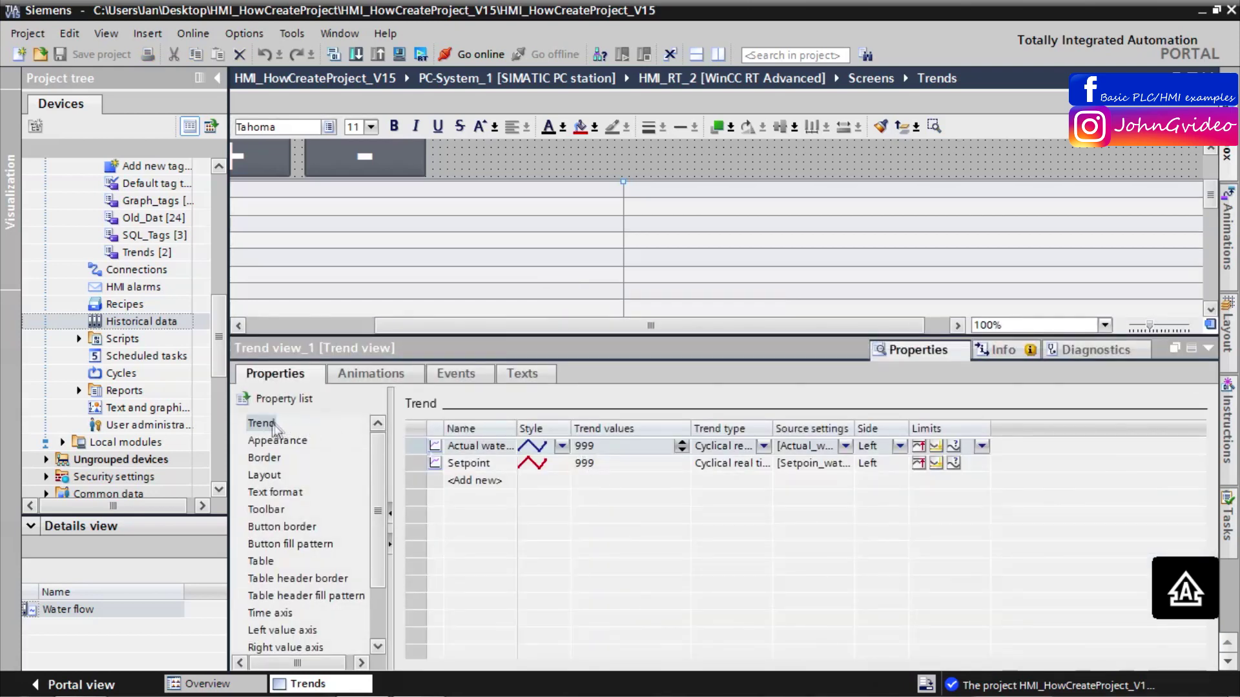
{"action": "left_click", "coordinate": [262, 423]}
Widen the Trend type column and switch the Actual water flow trend to Data log.
{"action": "left_click_drag", "start_coordinate": [772, 427], "coordinate": [832, 426]}
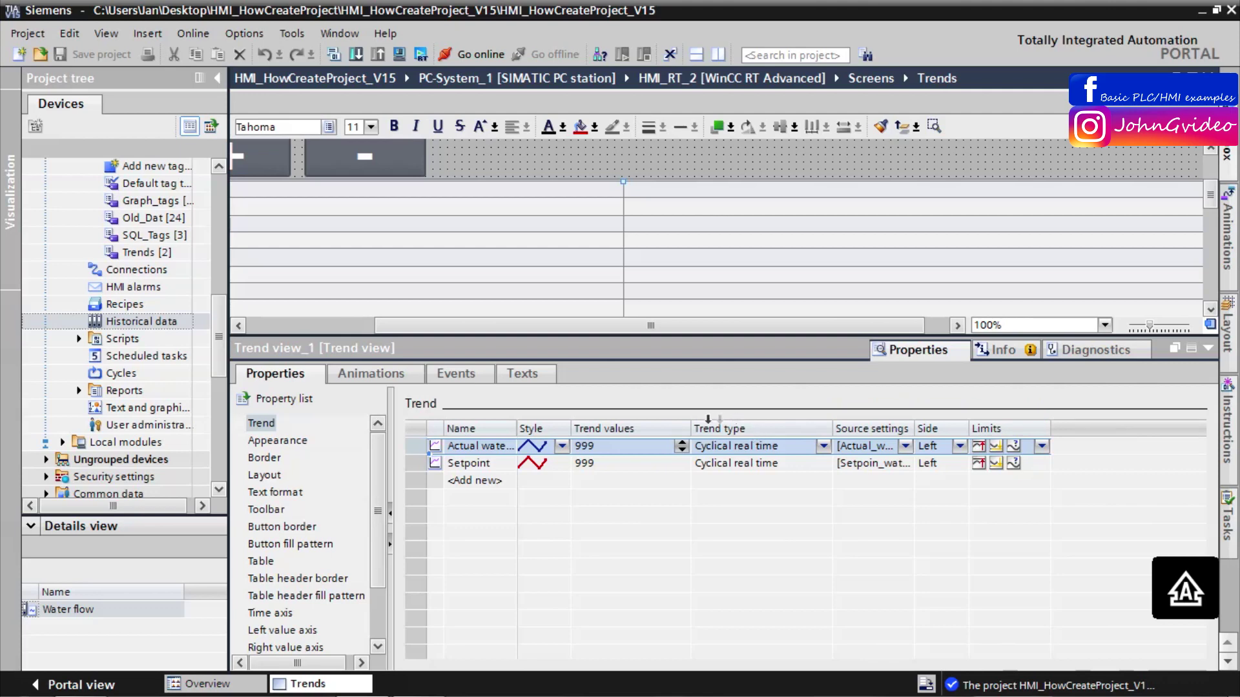
{"action": "left_click", "coordinate": [823, 445]}
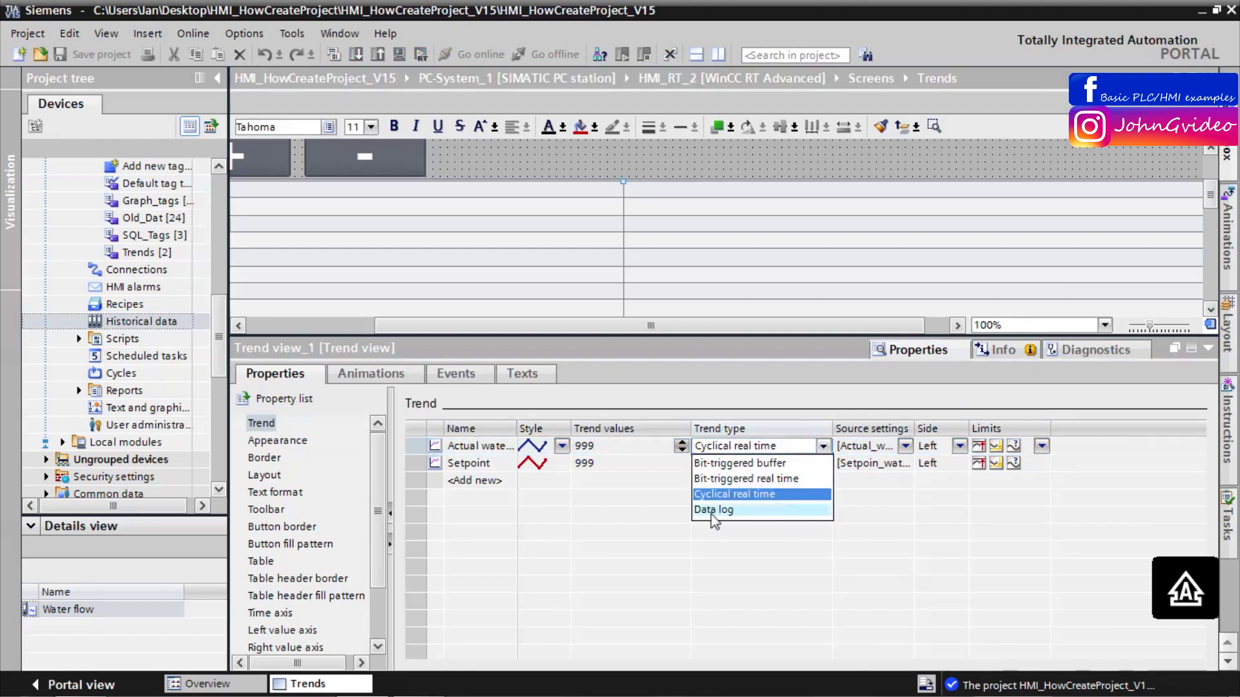
{"action": "left_click", "coordinate": [713, 509]}
{"action": "left_click", "coordinate": [826, 466]}
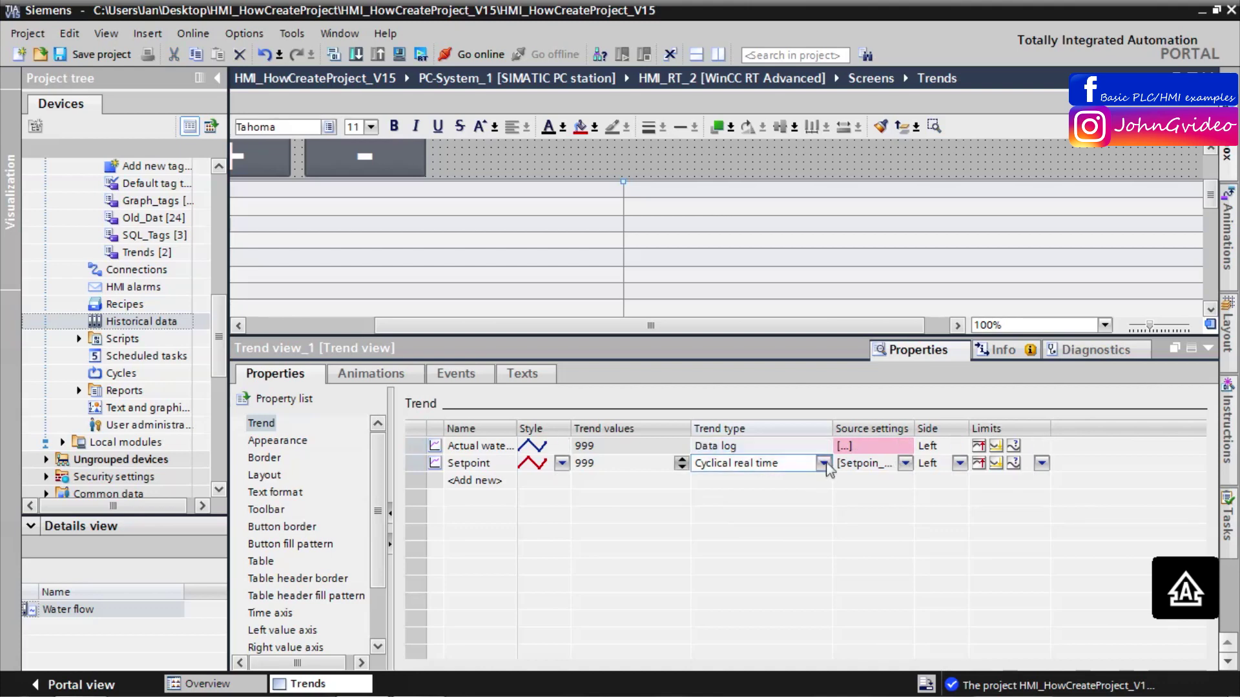
{"action": "left_click", "coordinate": [824, 463]}
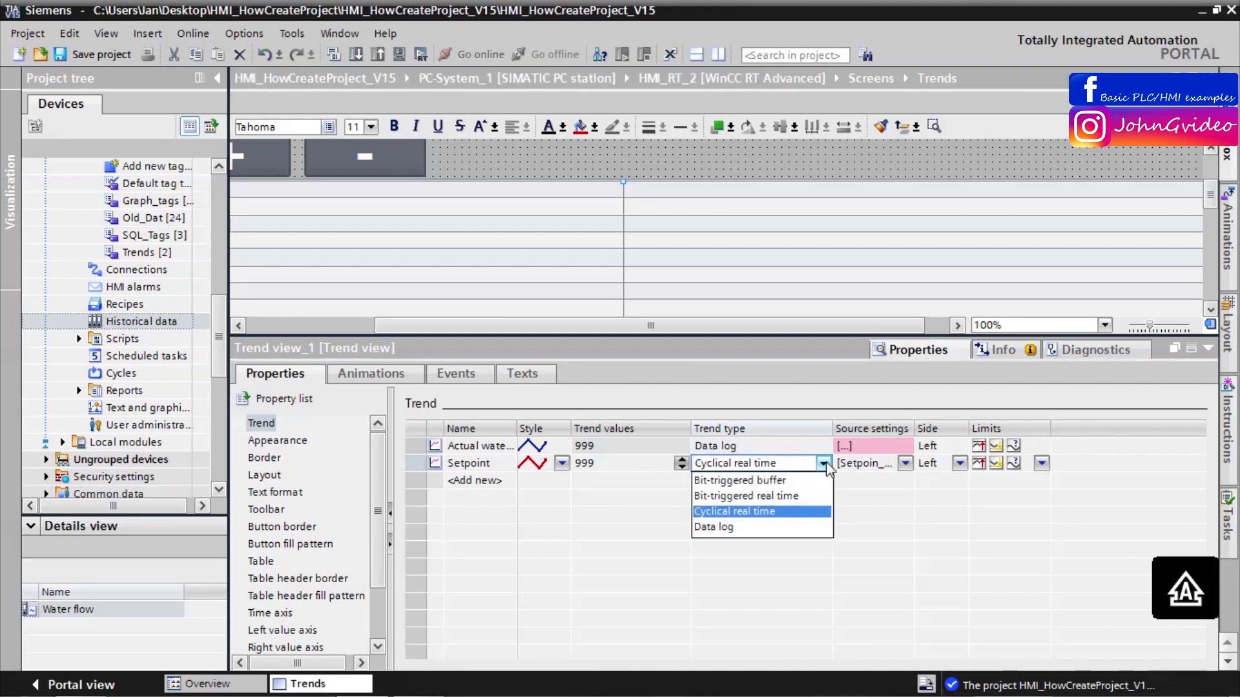
Make Setpoint a Data log trend; source Actual water flow from Water flow log, tag Actual_water_flow.
{"action": "left_click", "coordinate": [713, 530]}
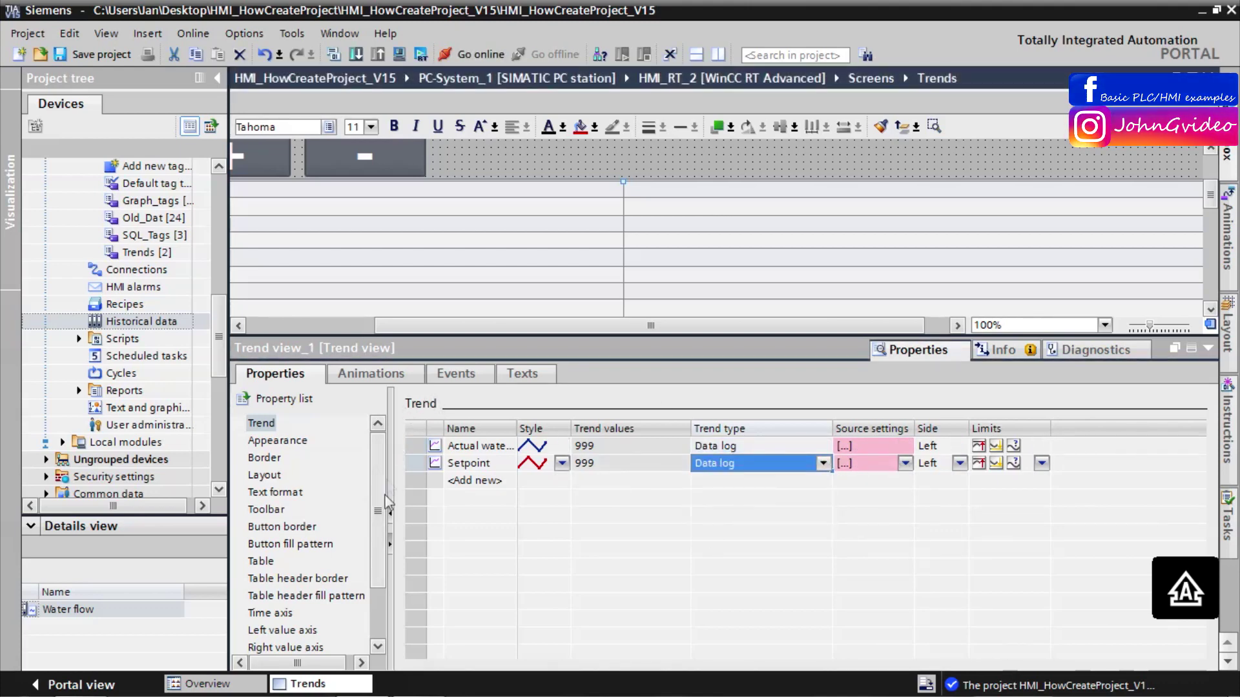
{"action": "left_click_drag", "start_coordinate": [912, 429], "coordinate": [1015, 428]}
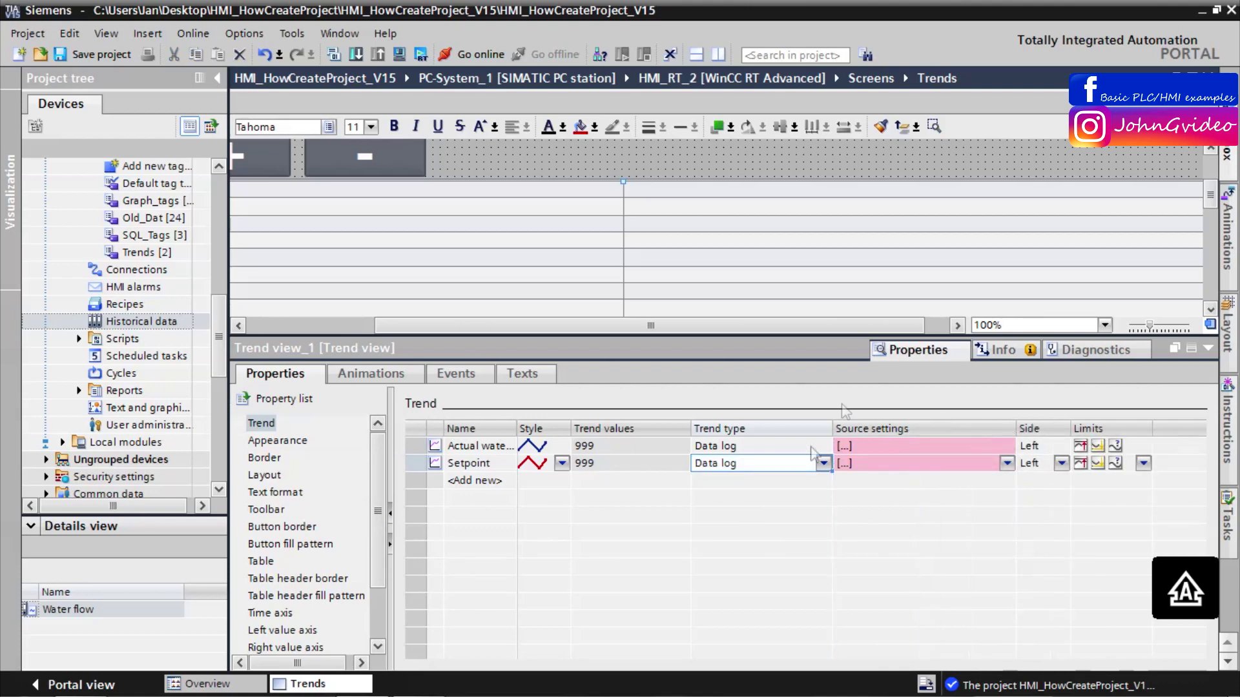
{"action": "left_click", "coordinate": [1002, 446]}
{"action": "left_click", "coordinate": [1007, 446]}
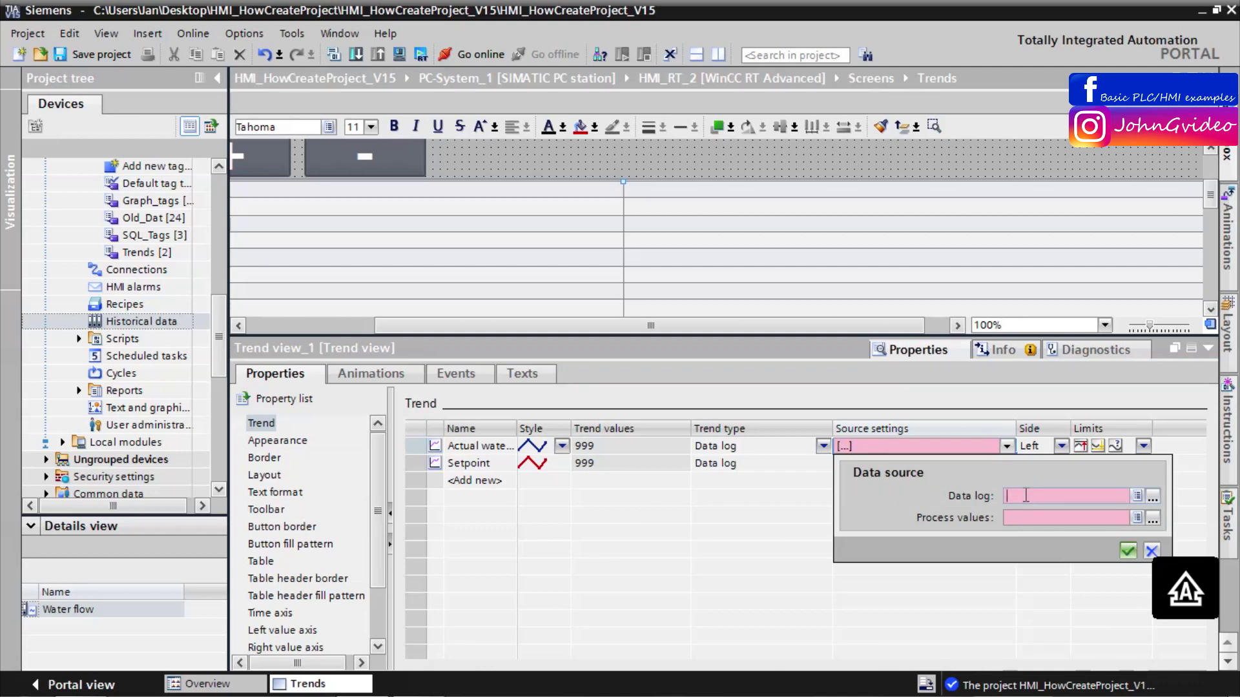
{"action": "type", "text": "WATE"}
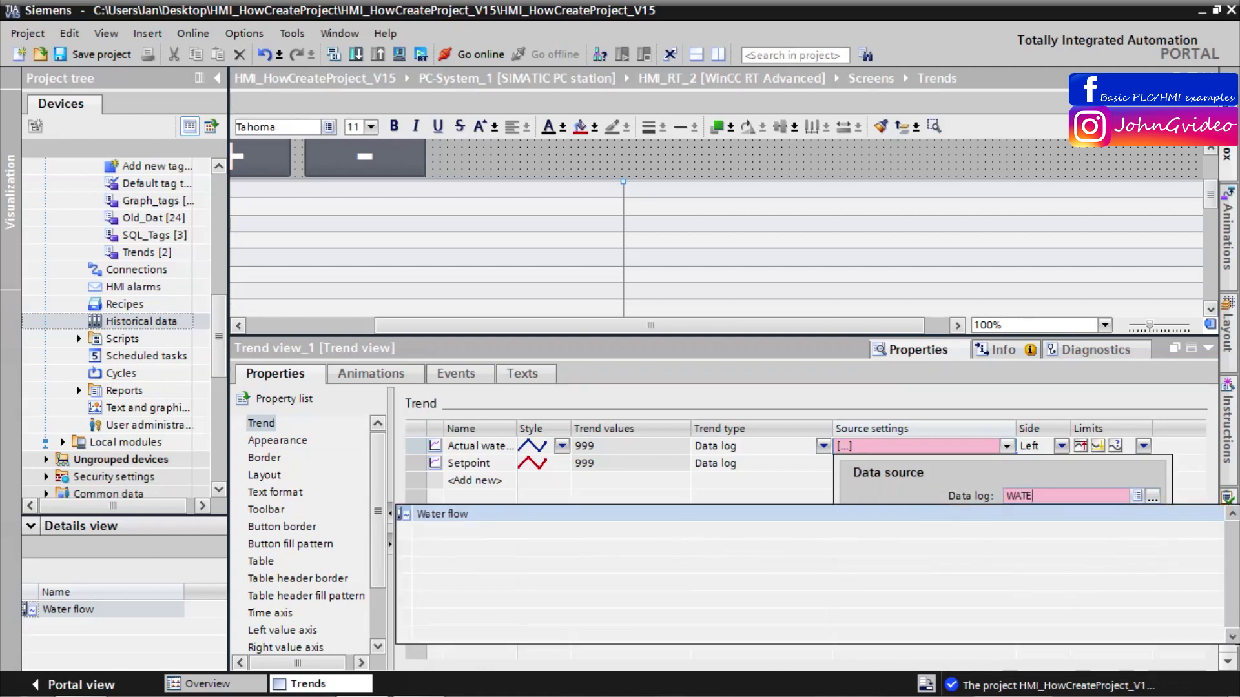
{"action": "left_click", "coordinate": [442, 514]}
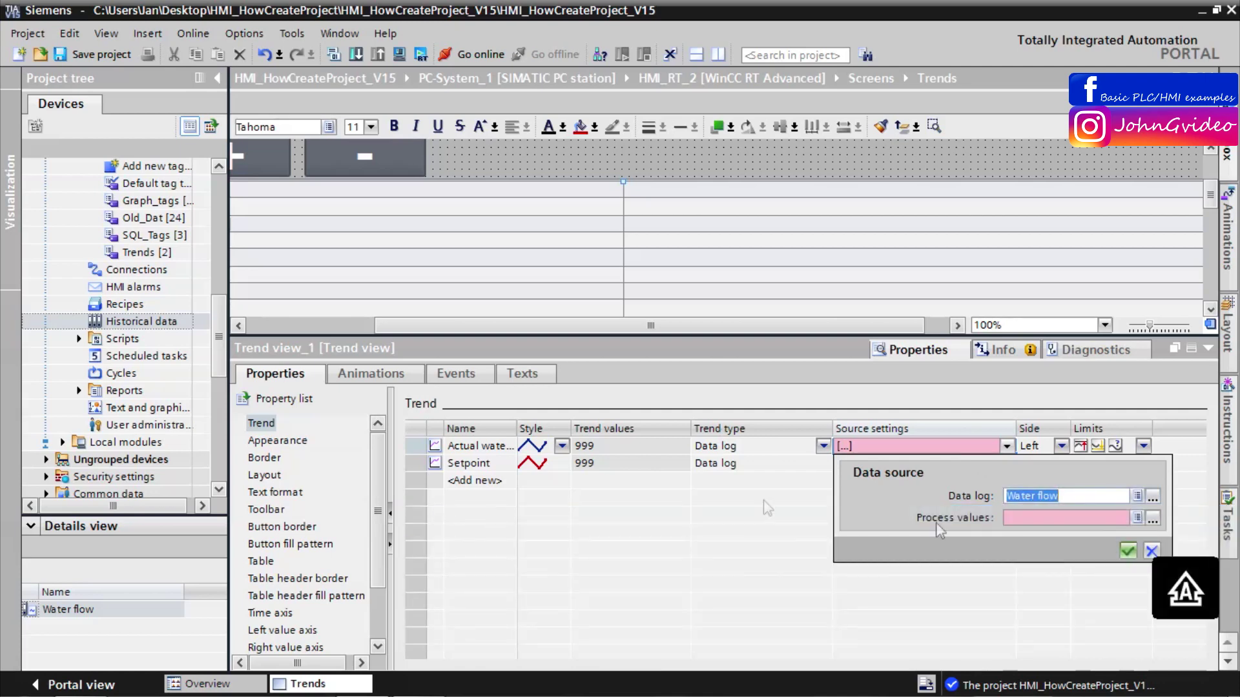
{"action": "left_click", "coordinate": [1038, 518]}
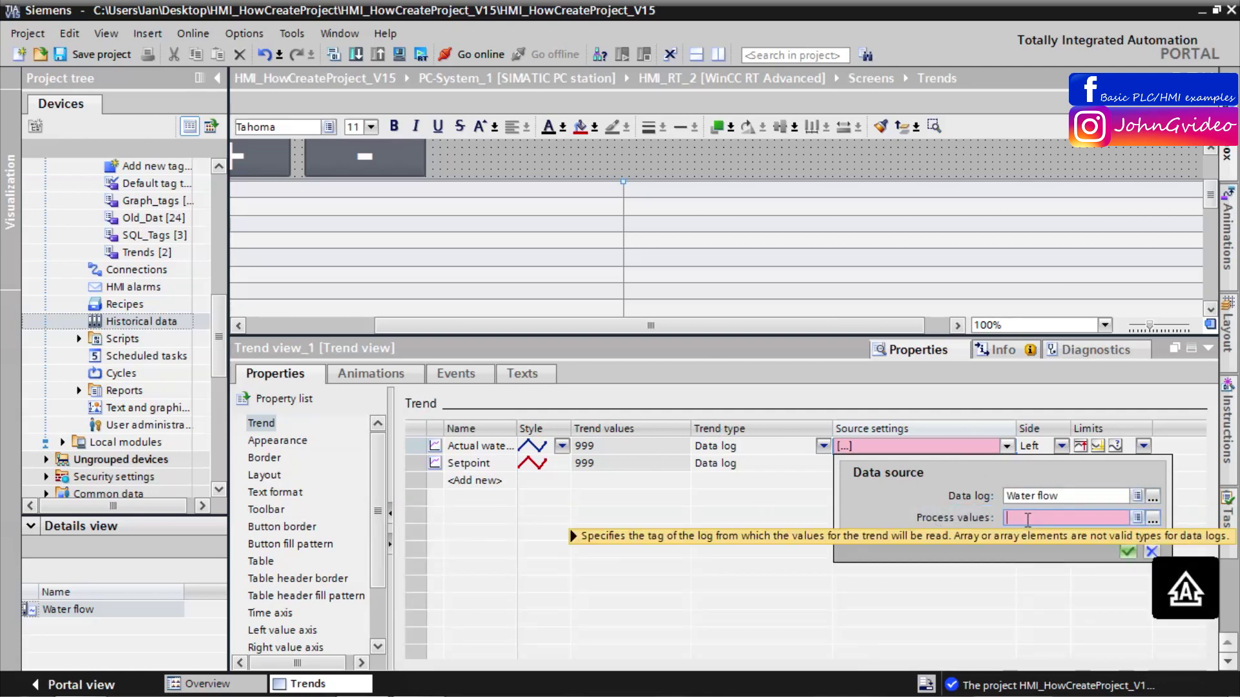
{"action": "type", "text": "ACTU"}
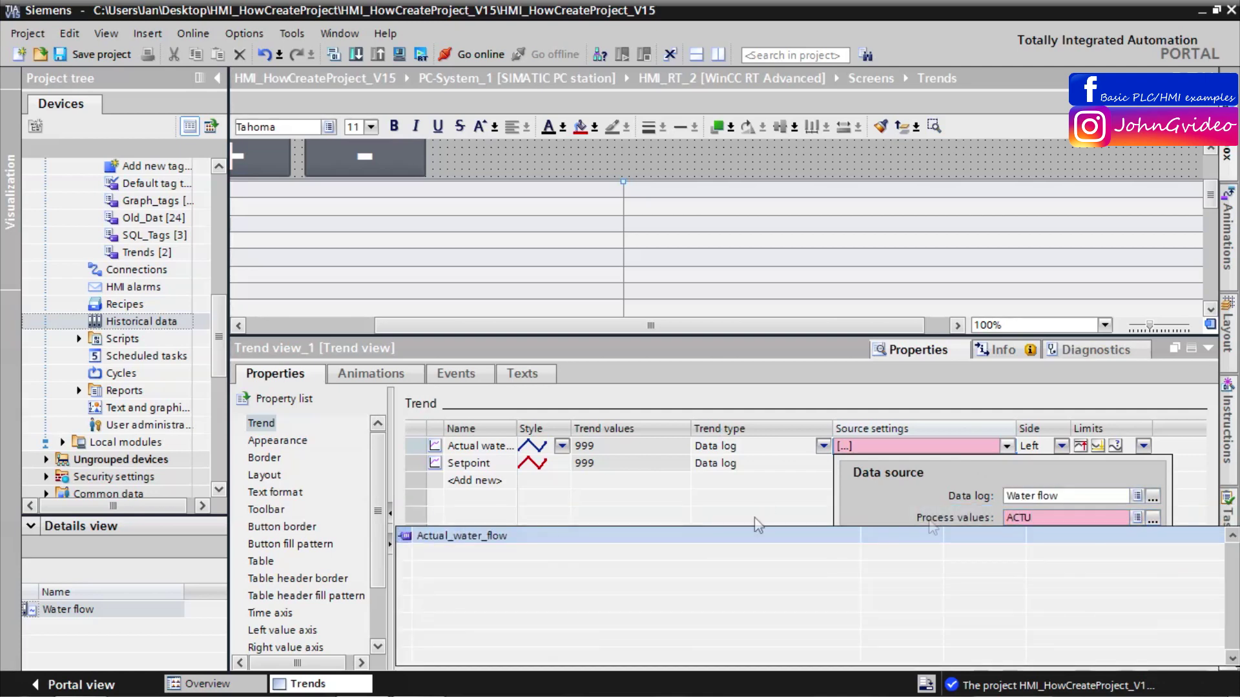
{"action": "left_click", "coordinate": [497, 540]}
{"action": "left_click", "coordinate": [1127, 551]}
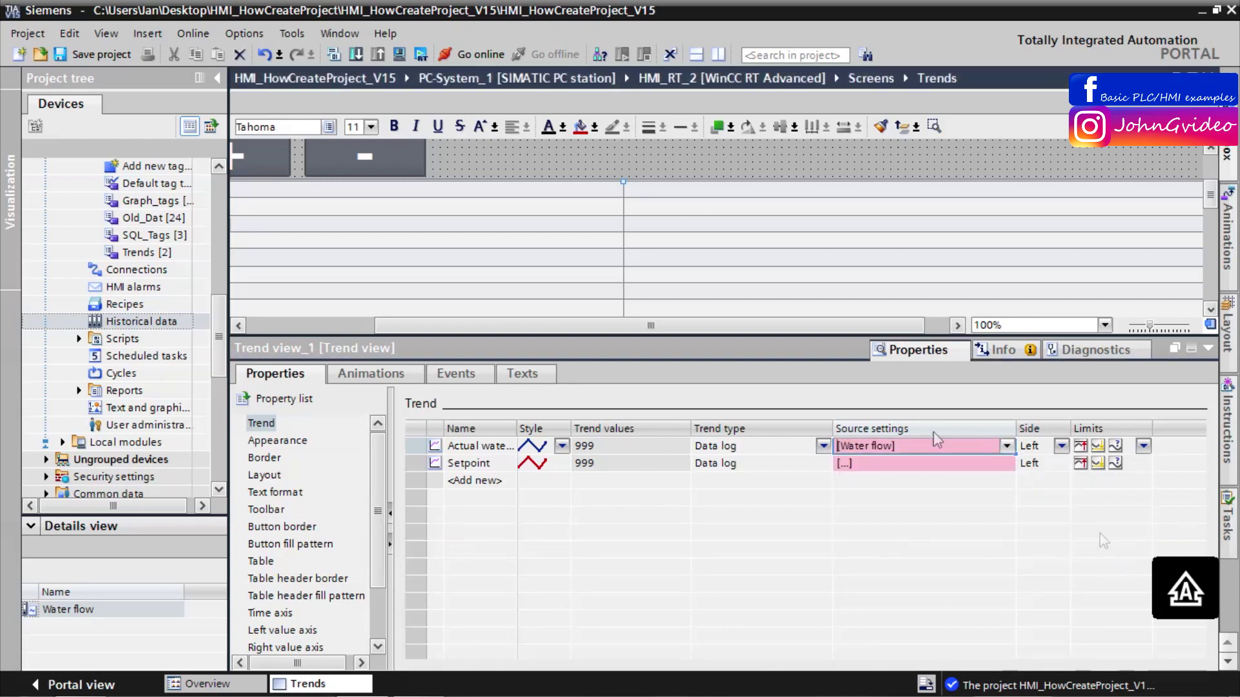
Source the Setpoint trend from the Water flow log with tag Setpoin_water_flow, then save.
{"action": "left_click", "coordinate": [910, 464]}
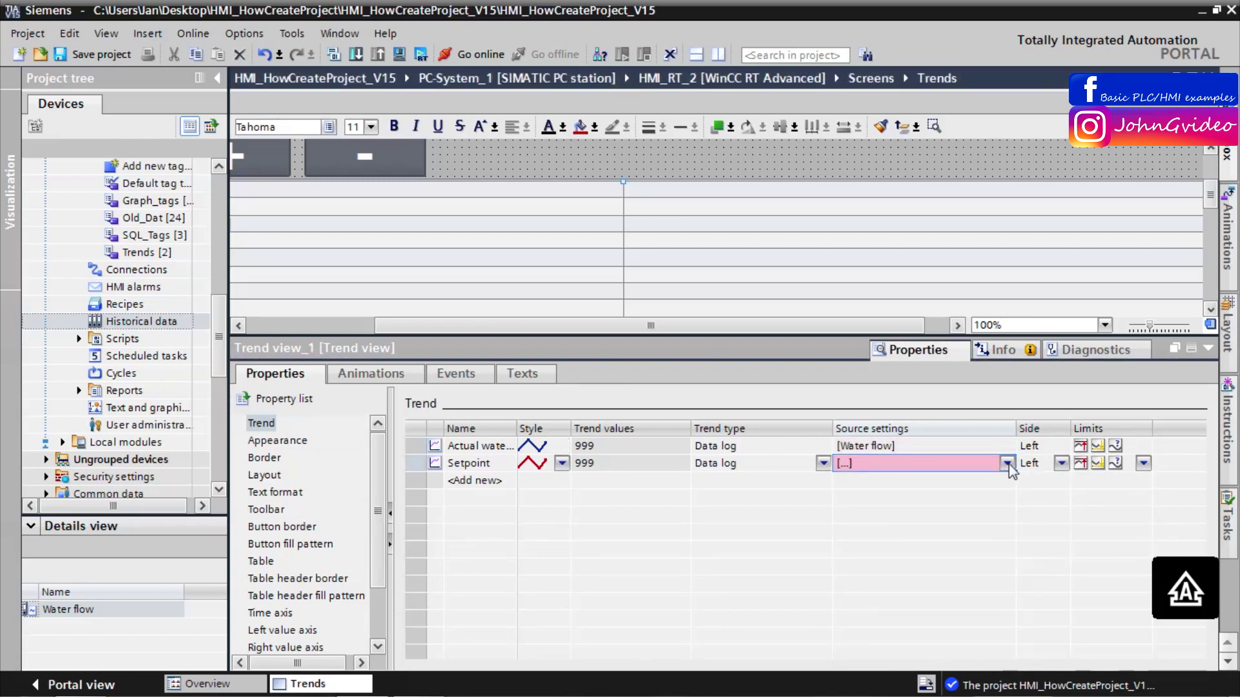
{"action": "left_click", "coordinate": [1007, 464]}
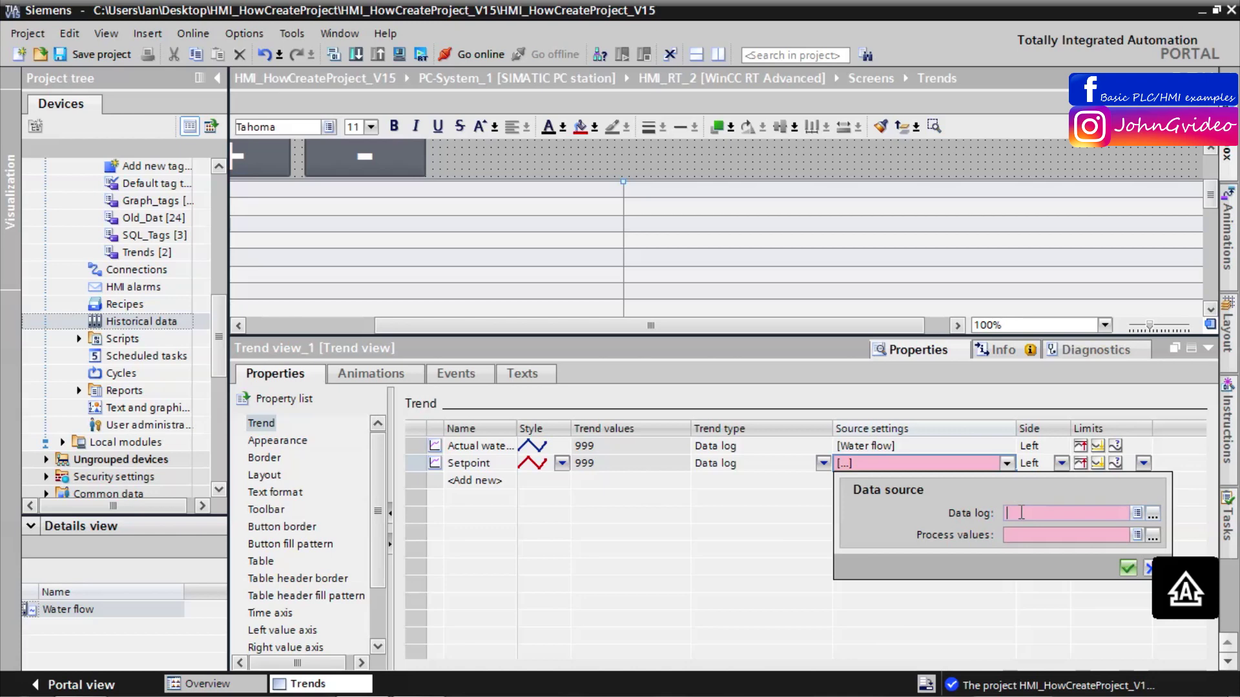
{"action": "type", "text": "WATE"}
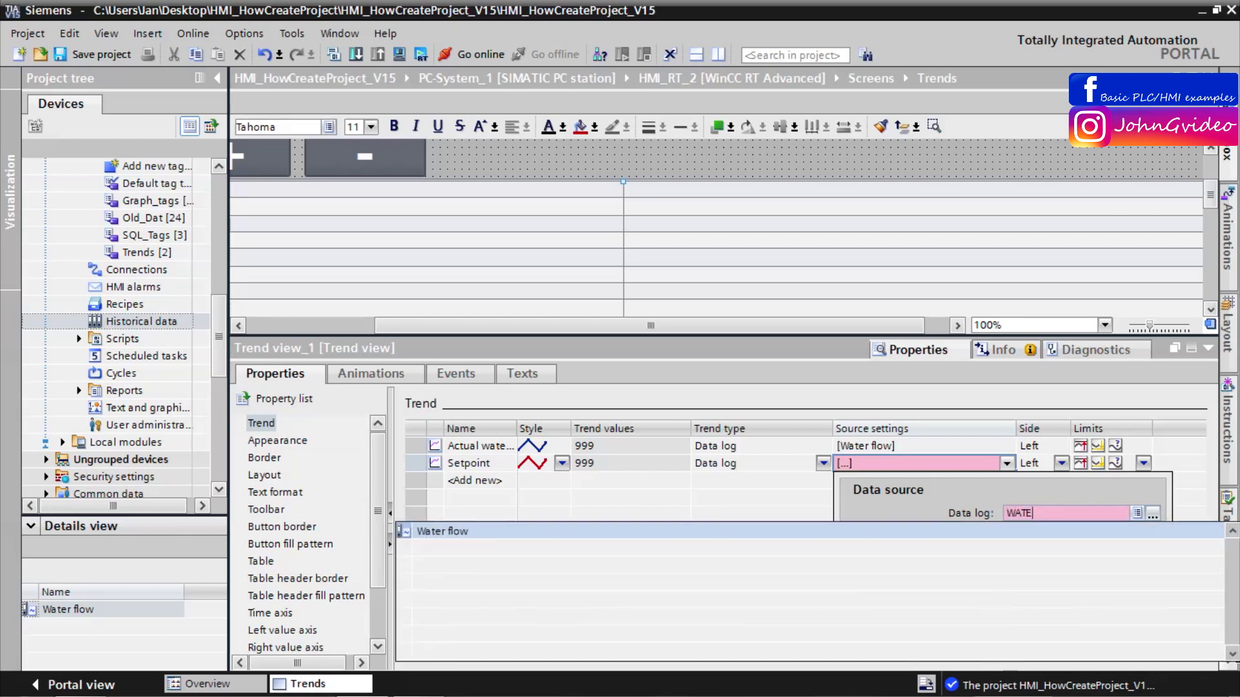
{"action": "left_click", "coordinate": [450, 535]}
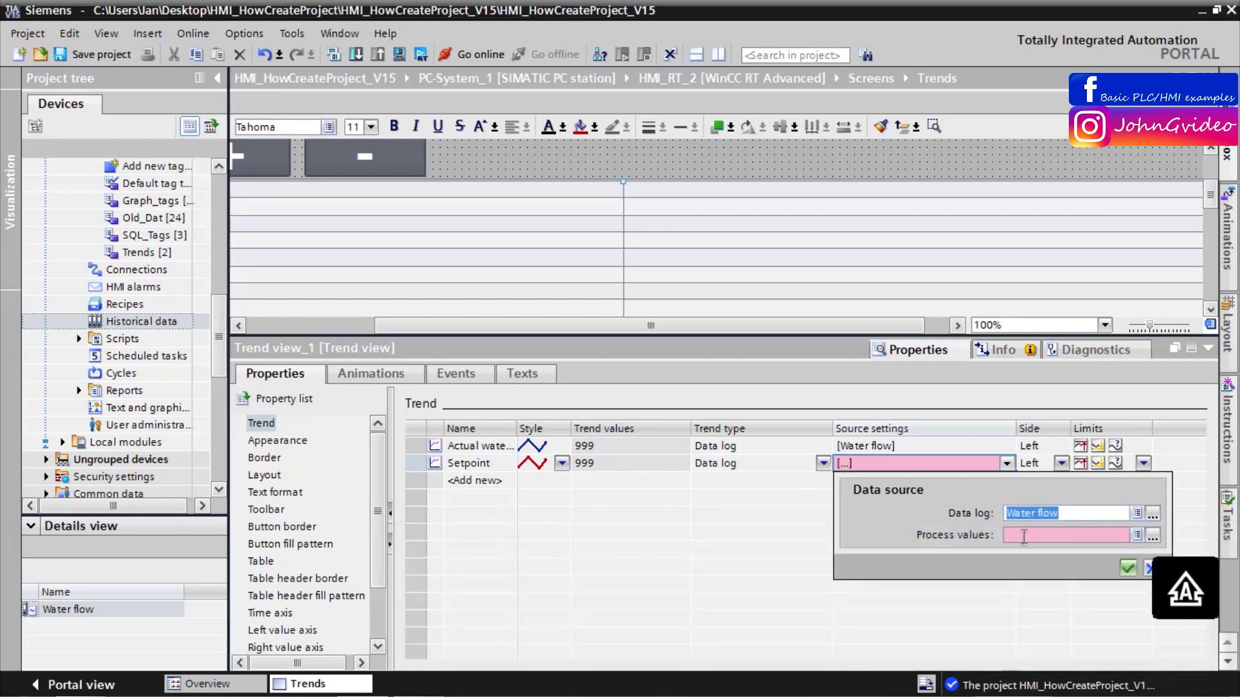
{"action": "type", "text": "SET"}
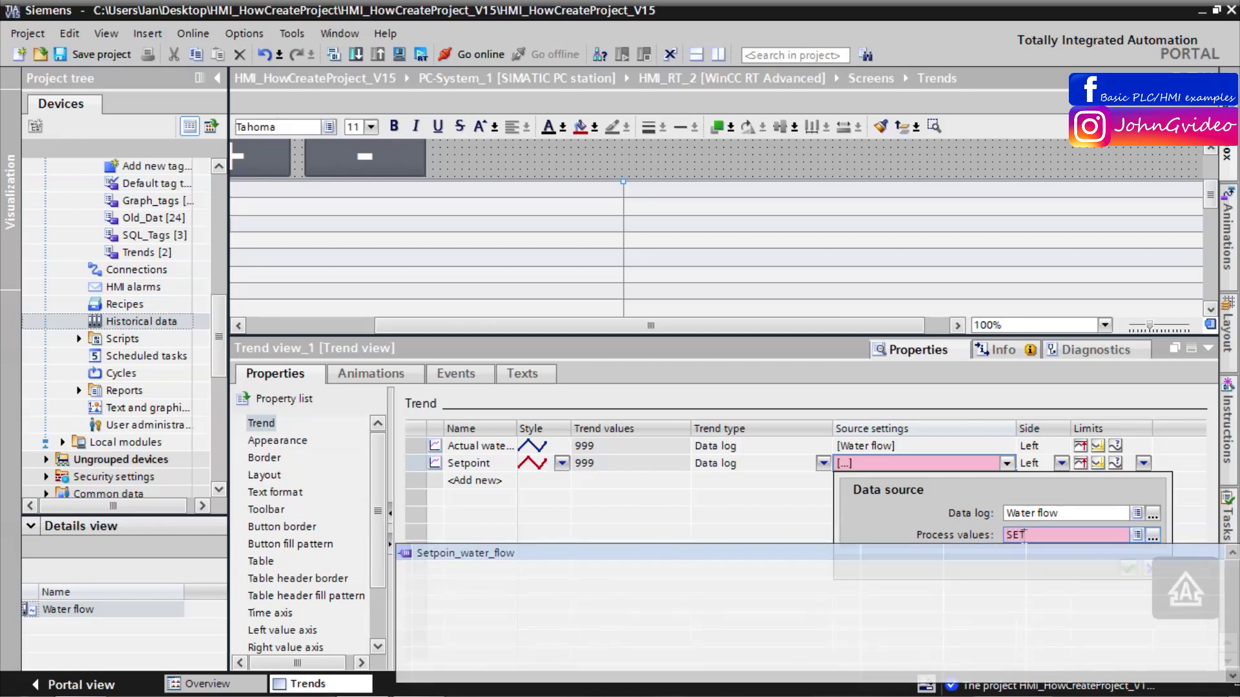
{"action": "left_click", "coordinate": [499, 559]}
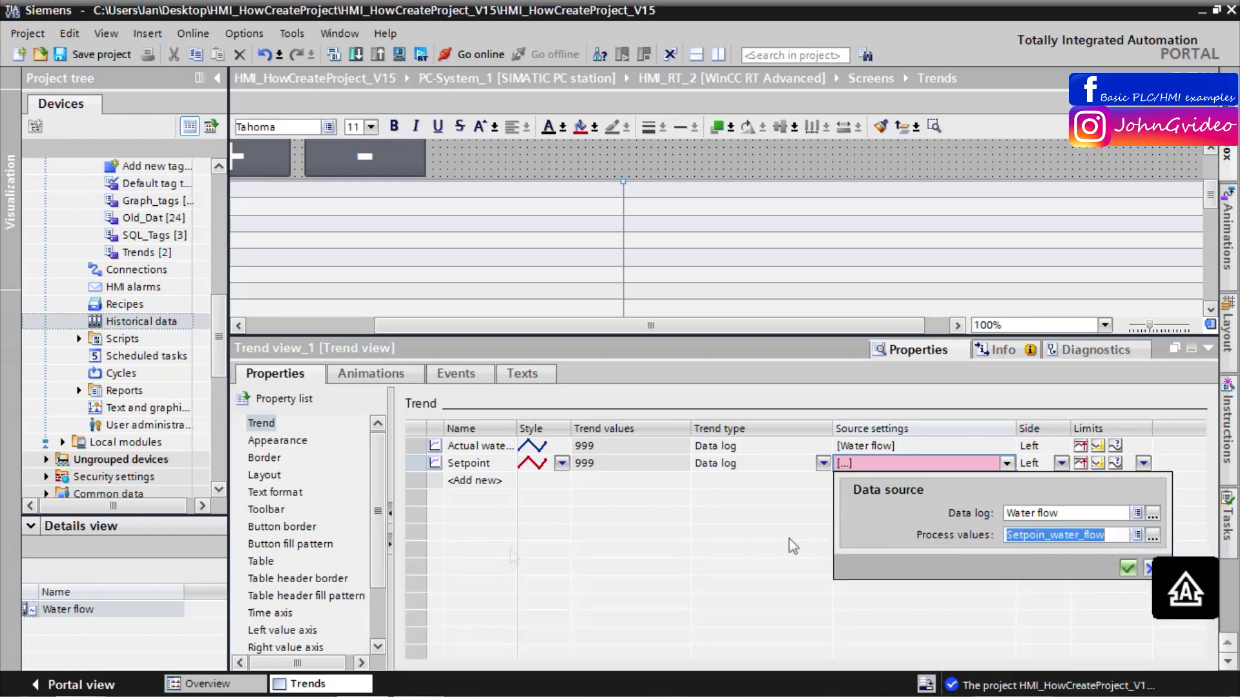
{"action": "left_click", "coordinate": [1127, 569]}
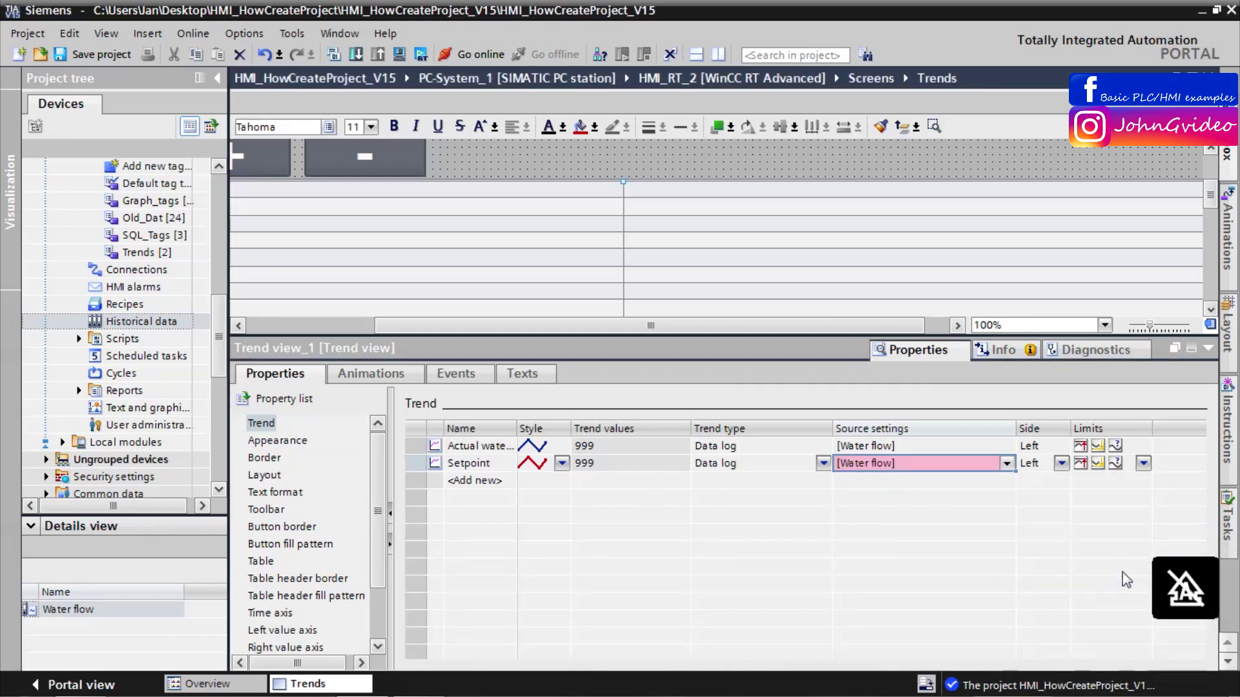
{"action": "left_click", "coordinate": [85, 56]}
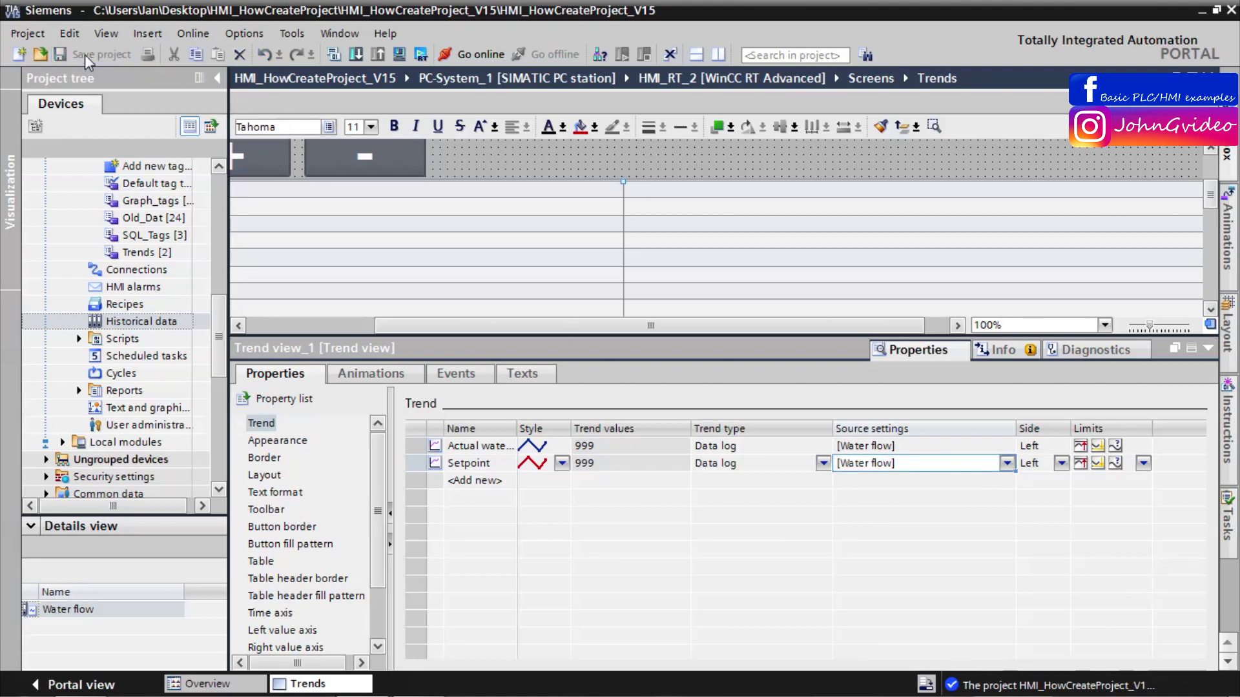
Hide the properties panel, deselect the trend view, and compile and start the HMI runtime.
{"action": "left_click", "coordinate": [1207, 349]}
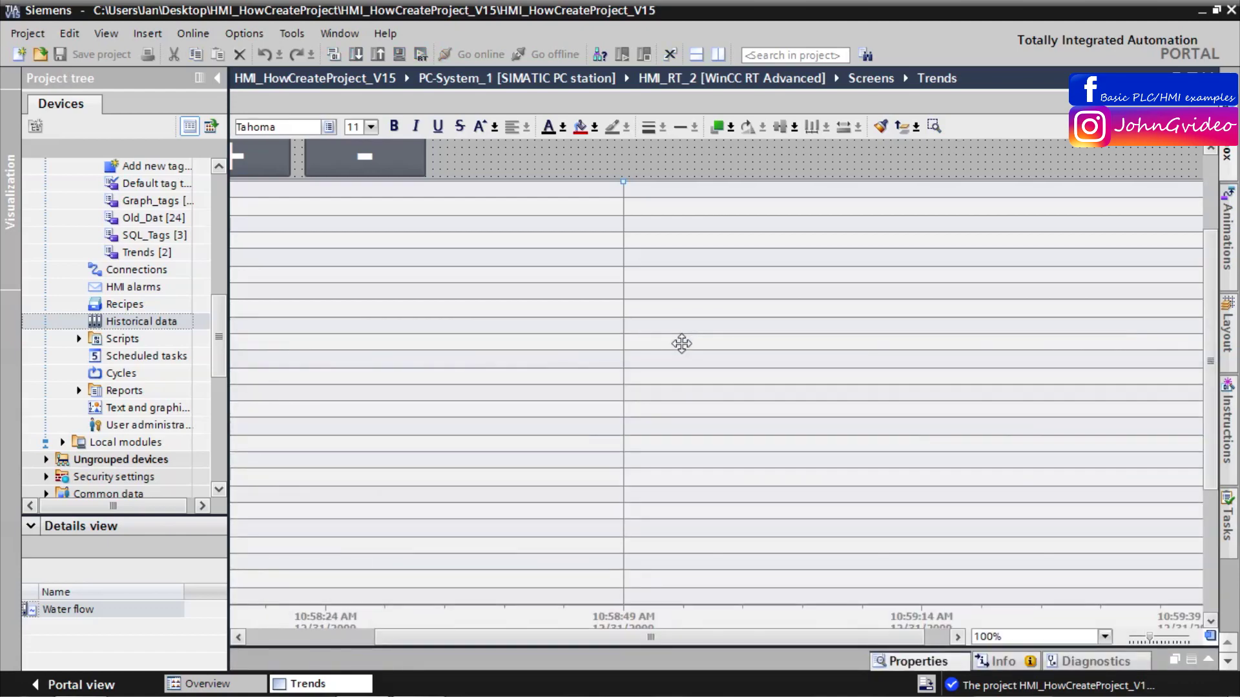
{"action": "left_click_drag", "start_coordinate": [1205, 317], "coordinate": [1206, 244]}
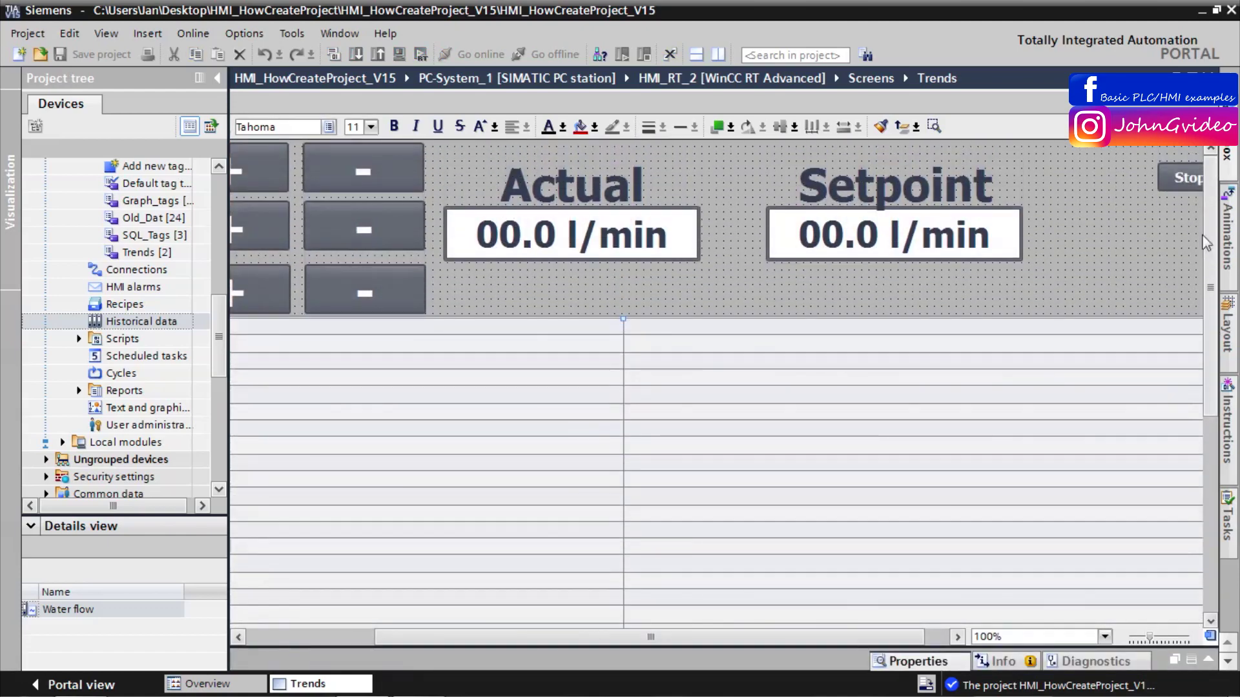
{"action": "left_click", "coordinate": [760, 301]}
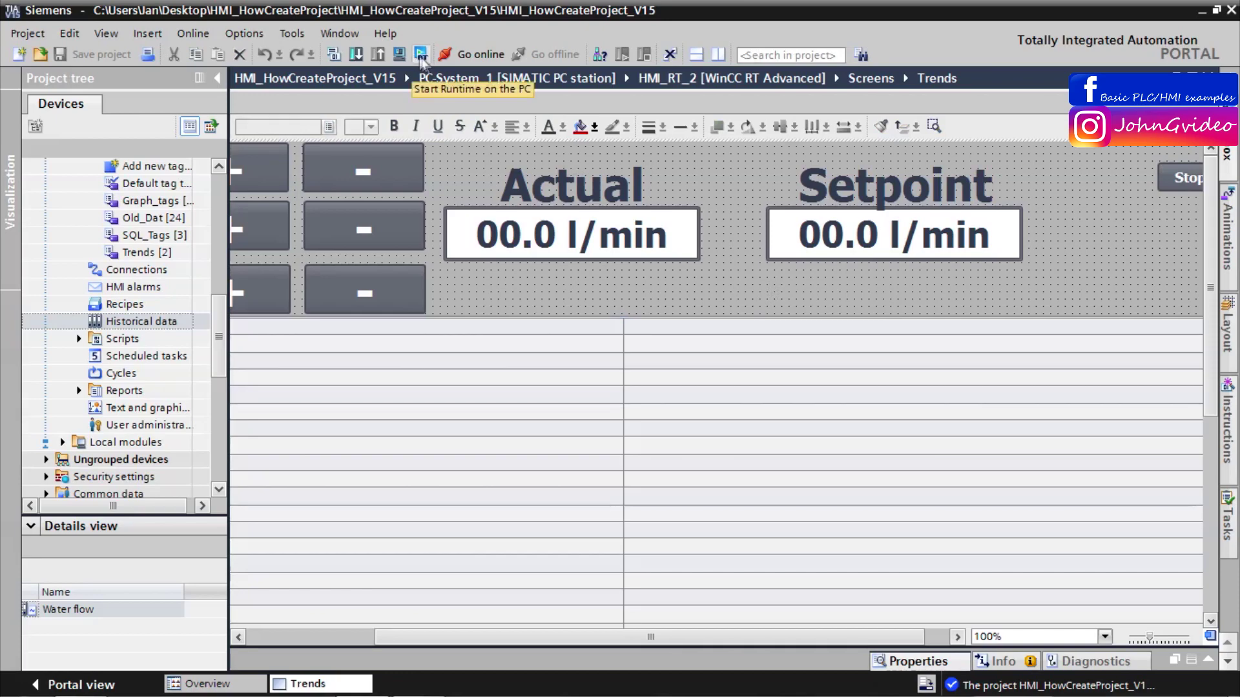
{"action": "left_click", "coordinate": [420, 56]}
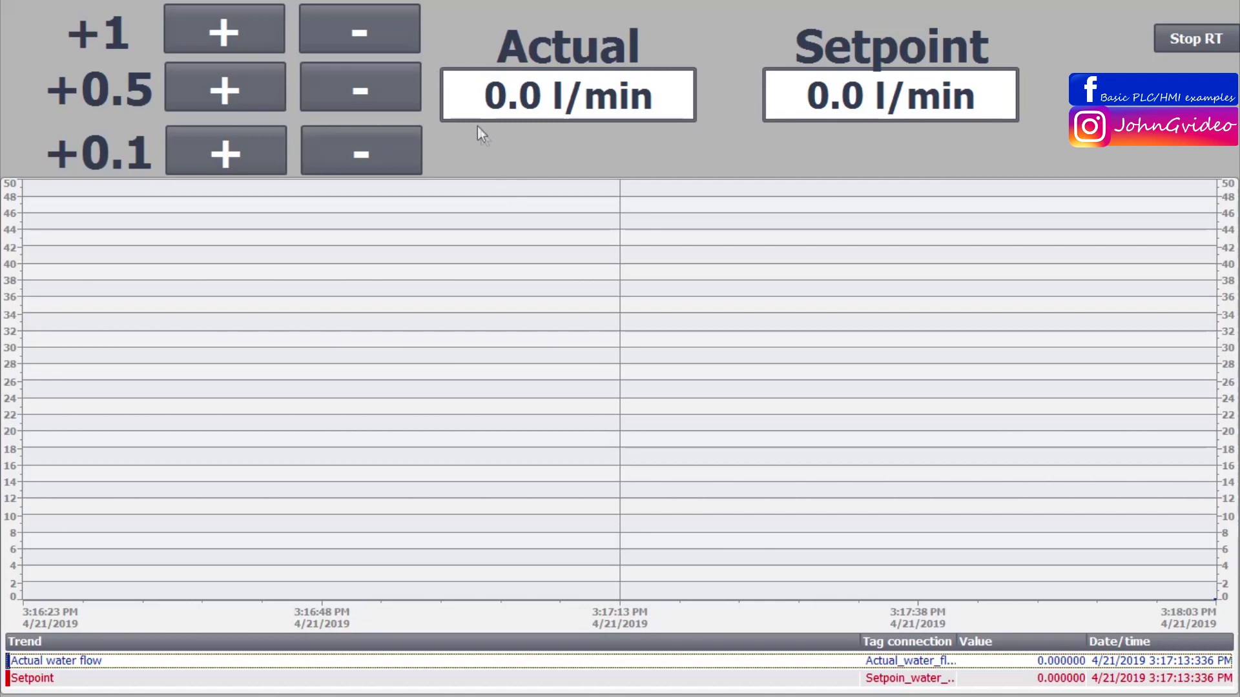
Drag the trend ruler to the newest end of the chart, where both trends read 0.
{"action": "left_click_drag", "start_coordinate": [621, 362], "coordinate": [1040, 413]}
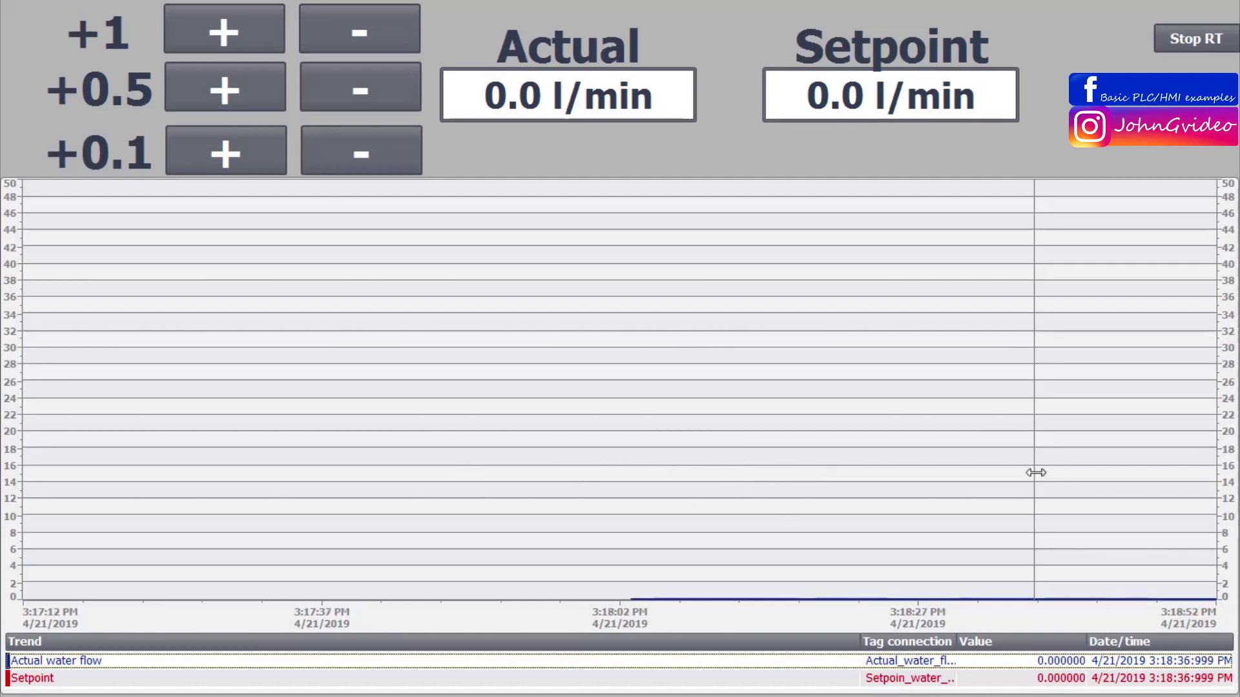
{"action": "left_click_drag", "start_coordinate": [1036, 473], "coordinate": [1181, 485]}
Enter a setpoint of 25 l/min in the Setpoint field.
{"action": "left_click", "coordinate": [851, 95]}
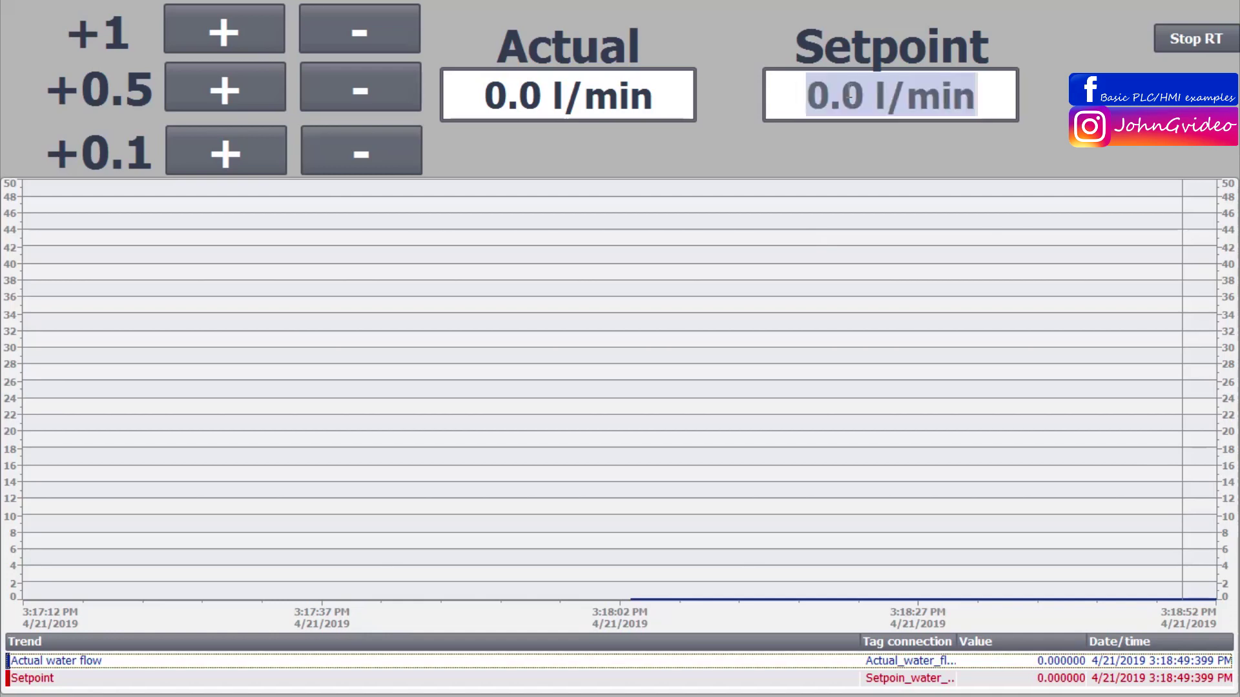
{"action": "type", "text": "25"}
{"action": "key", "text": "Return"}
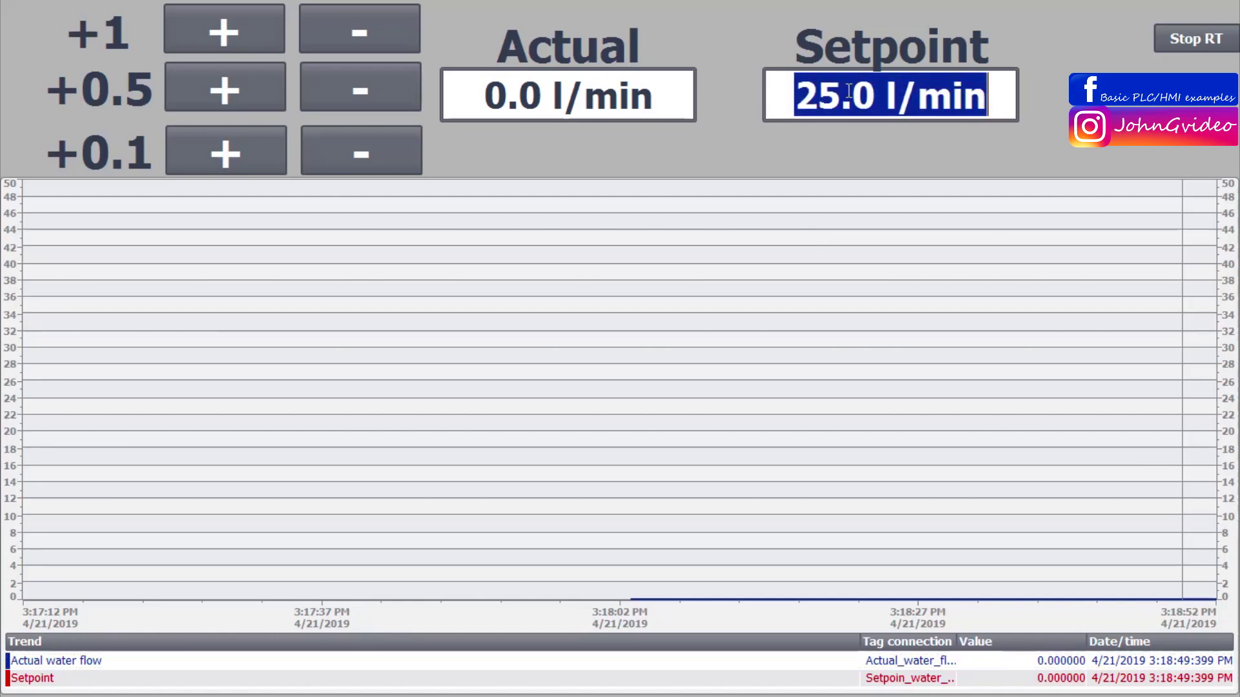
Raise actual flow by 1 l/min, then lower it in seven 0.5 l/min steps.
{"action": "left_click", "coordinate": [214, 47]}
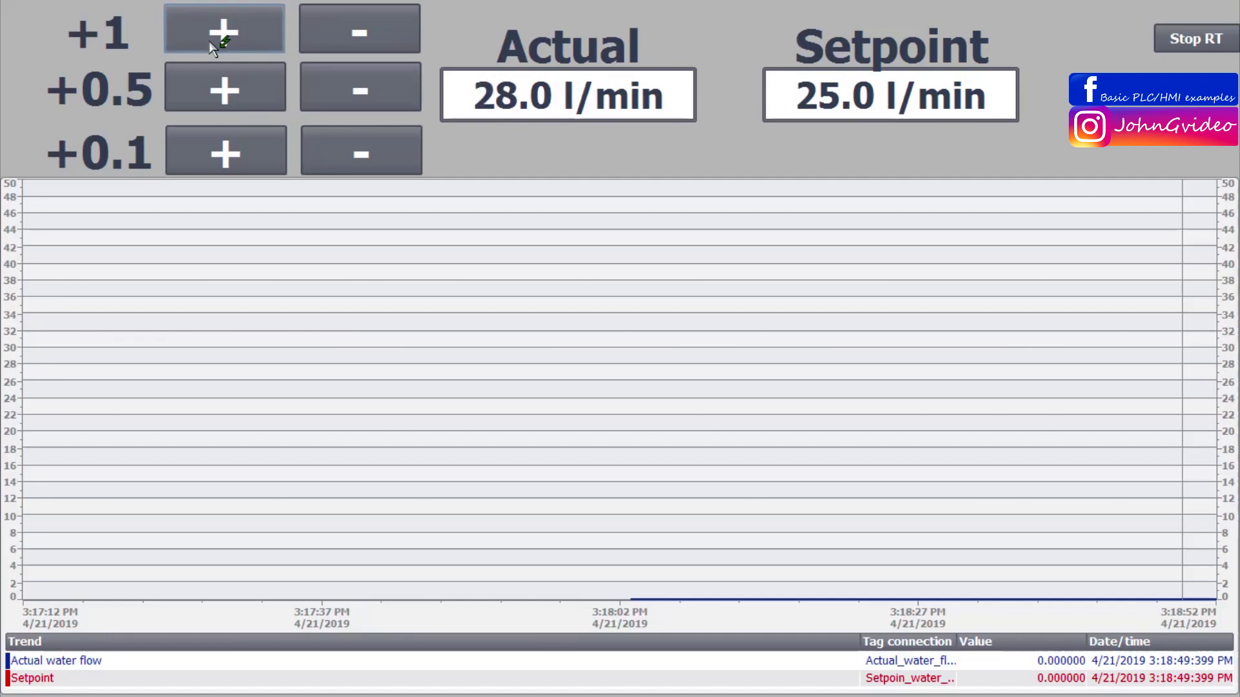
{"action": "left_click", "coordinate": [335, 87]}
{"action": "left_click", "coordinate": [335, 87]}
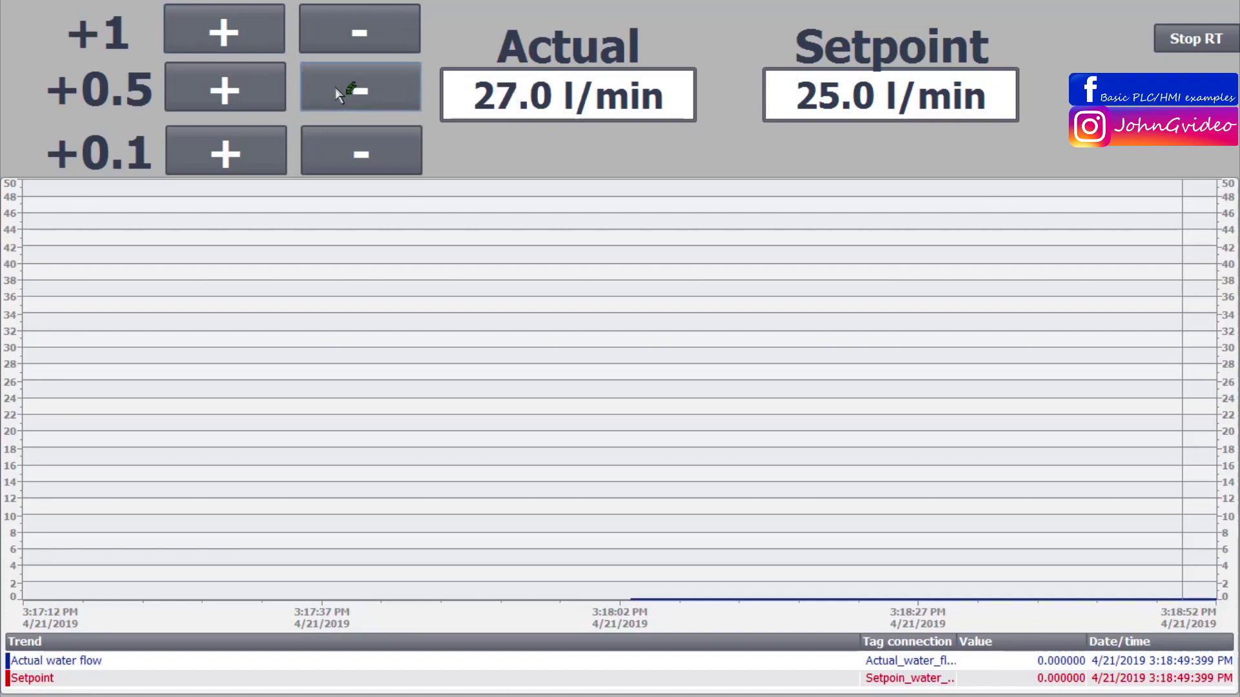
{"action": "left_click", "coordinate": [335, 87]}
{"action": "left_click", "coordinate": [335, 87]}
{"action": "left_click", "coordinate": [335, 87]}
{"action": "left_click", "coordinate": [335, 87]}
{"action": "left_click", "coordinate": [335, 87]}
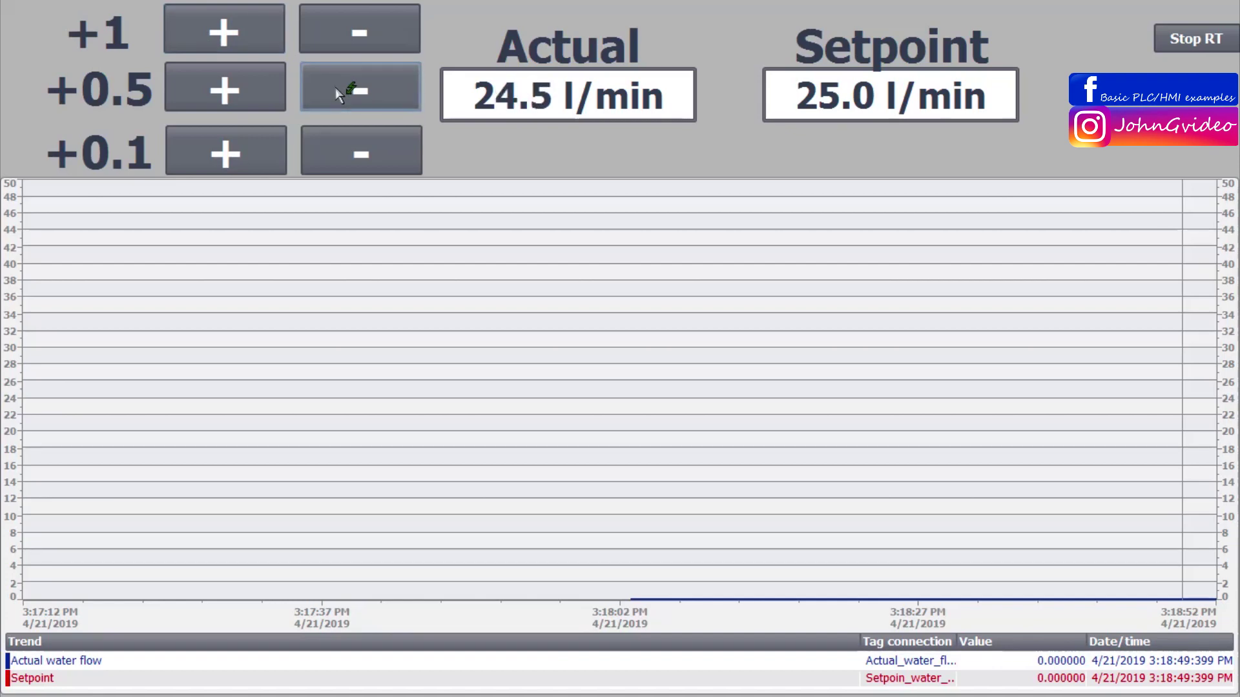
{"action": "left_click", "coordinate": [335, 87]}
Fine-tune actual flow with 0.1 l/min increments until it reads 25.0 l/min.
{"action": "left_click", "coordinate": [253, 150]}
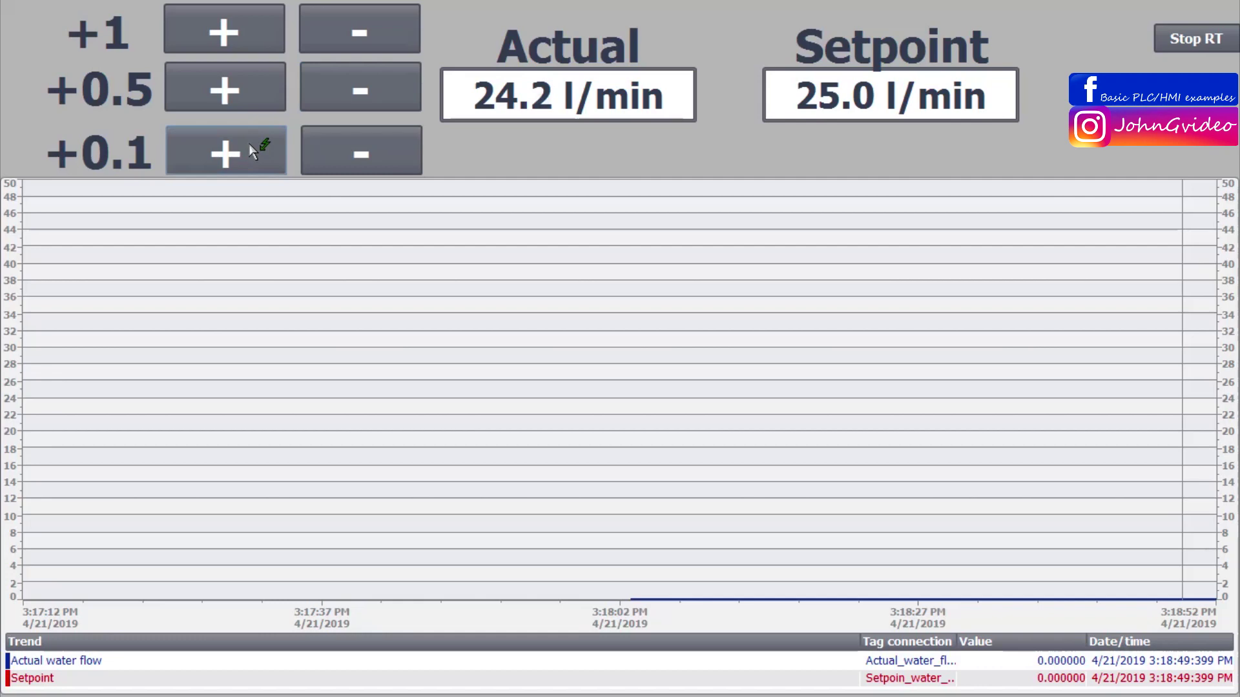
{"action": "left_click", "coordinate": [250, 145]}
{"action": "left_click", "coordinate": [250, 144]}
{"action": "left_click", "coordinate": [250, 144]}
{"action": "left_click", "coordinate": [250, 145]}
{"action": "left_click", "coordinate": [250, 145]}
{"action": "left_click", "coordinate": [250, 145]}
{"action": "left_click", "coordinate": [250, 145]}
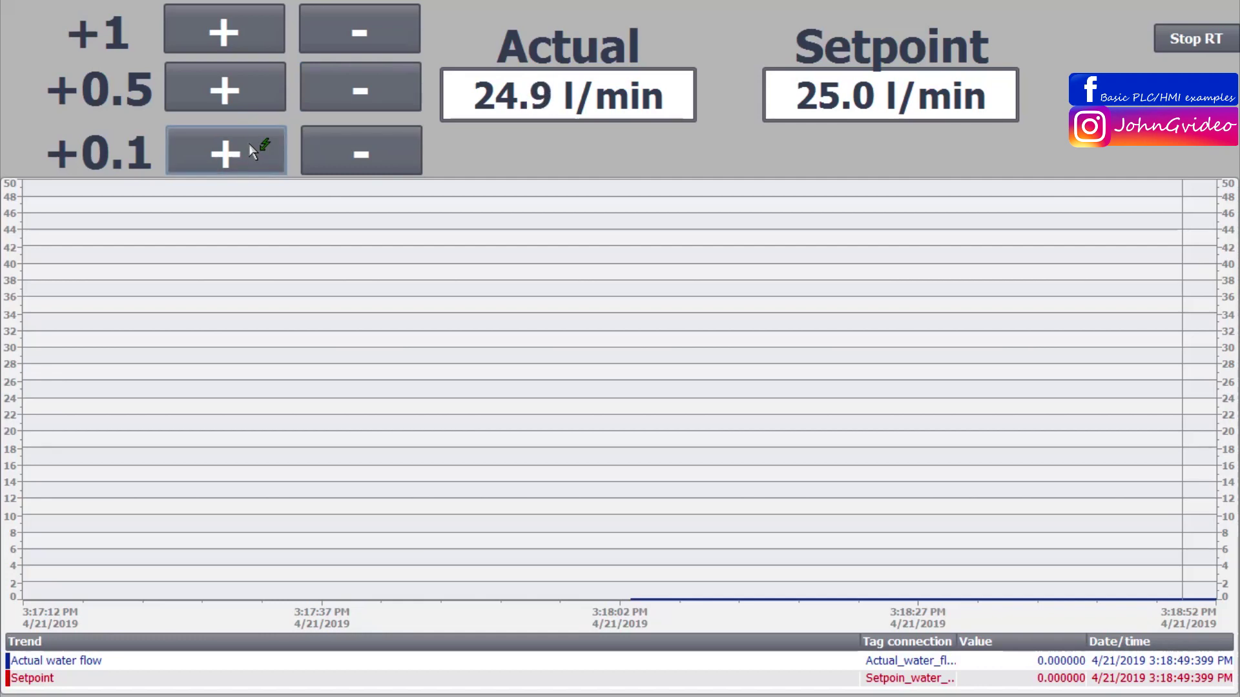
{"action": "left_click", "coordinate": [250, 144]}
{"action": "left_click", "coordinate": [249, 143]}
{"action": "left_click", "coordinate": [249, 144]}
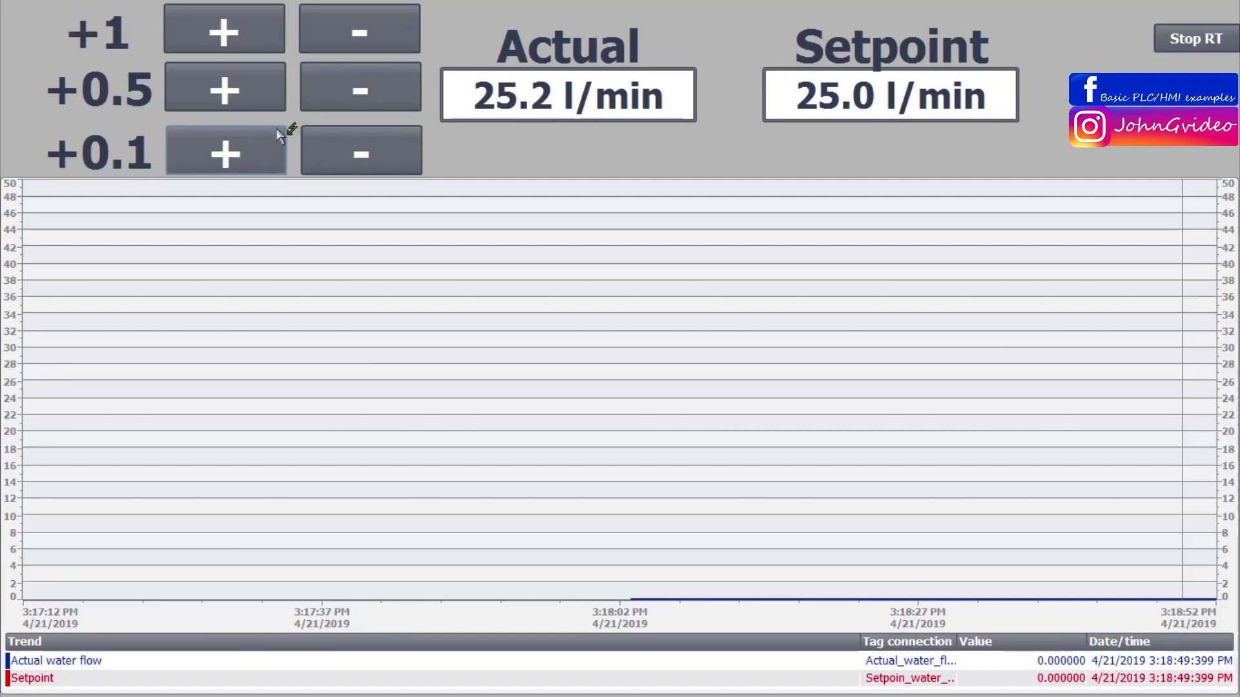
{"action": "left_click", "coordinate": [355, 153]}
{"action": "left_click", "coordinate": [357, 158]}
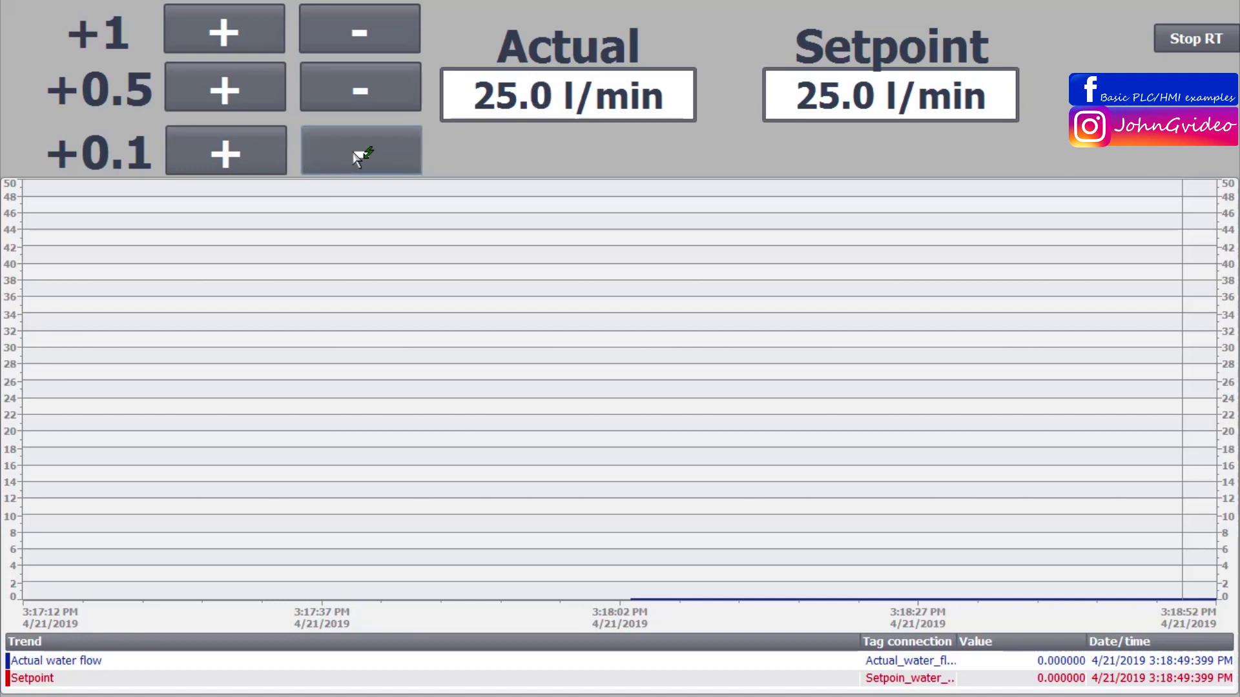
{"action": "left_click", "coordinate": [357, 157]}
{"action": "left_click", "coordinate": [357, 158]}
{"action": "left_click", "coordinate": [274, 160]}
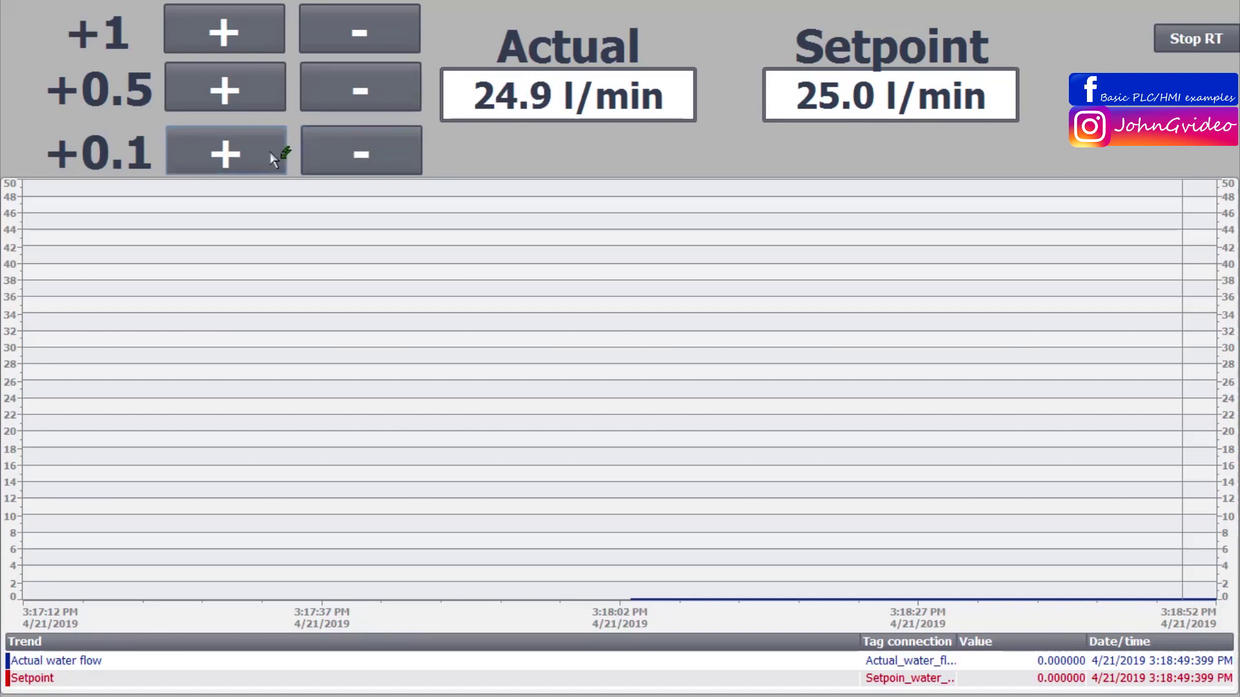
{"action": "left_click", "coordinate": [274, 160]}
{"action": "left_click", "coordinate": [275, 160]}
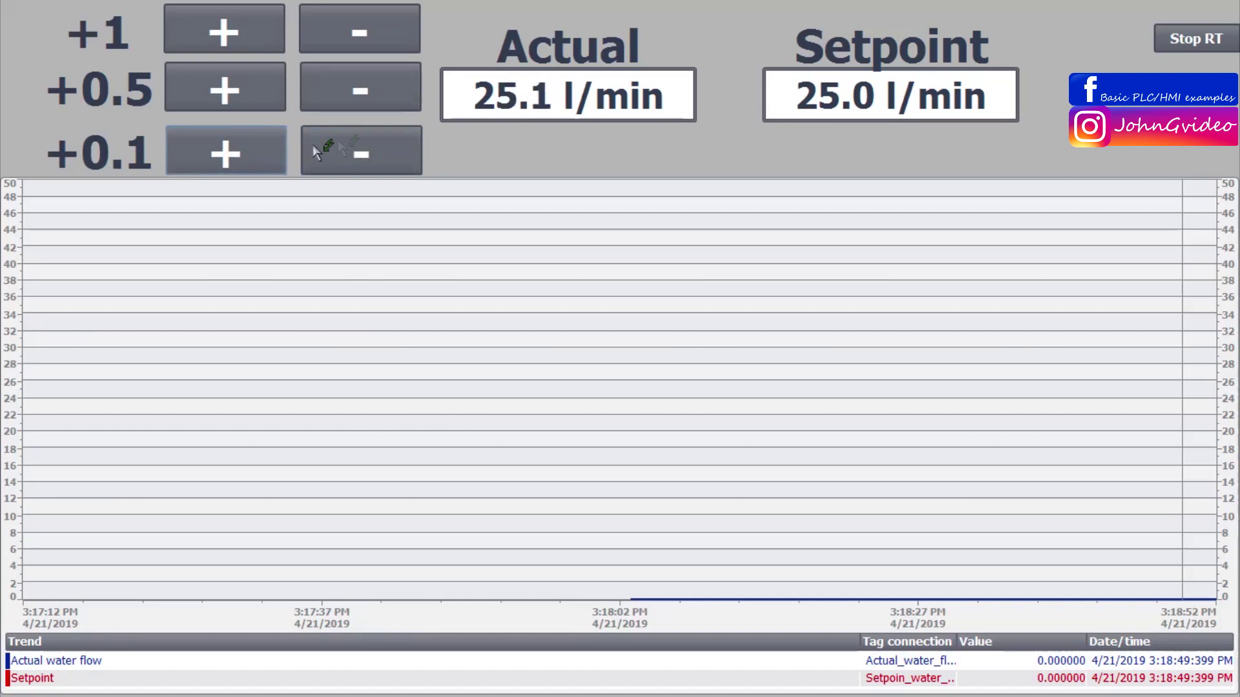
{"action": "left_click", "coordinate": [347, 153]}
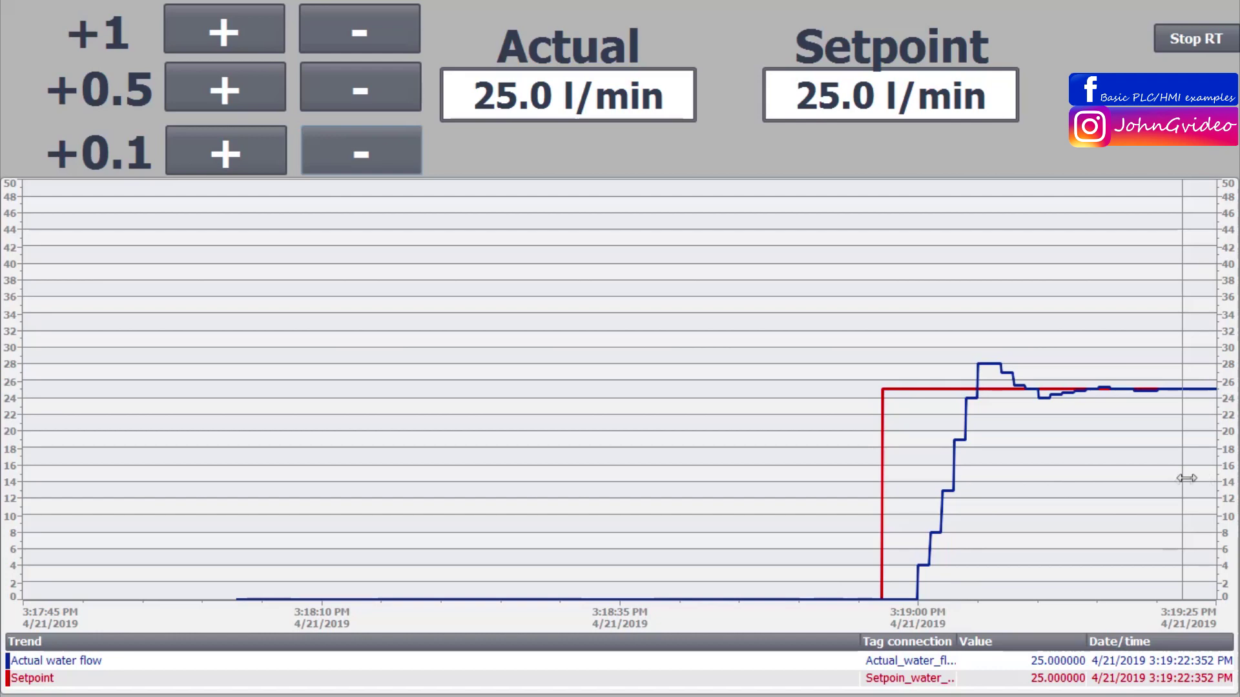
Move the trend ruler onto the overshoot to read it, then stop the runtime.
{"action": "left_click_drag", "start_coordinate": [1183, 479], "coordinate": [1007, 482]}
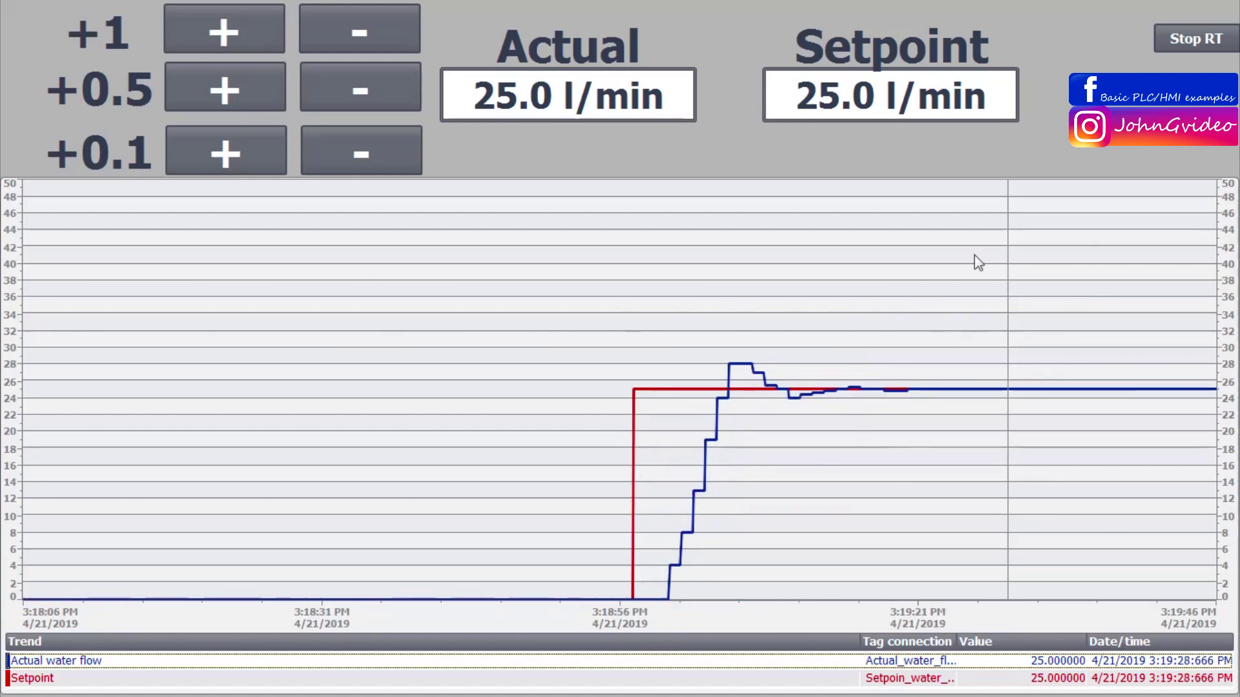
{"action": "left_click", "coordinate": [1176, 45]}
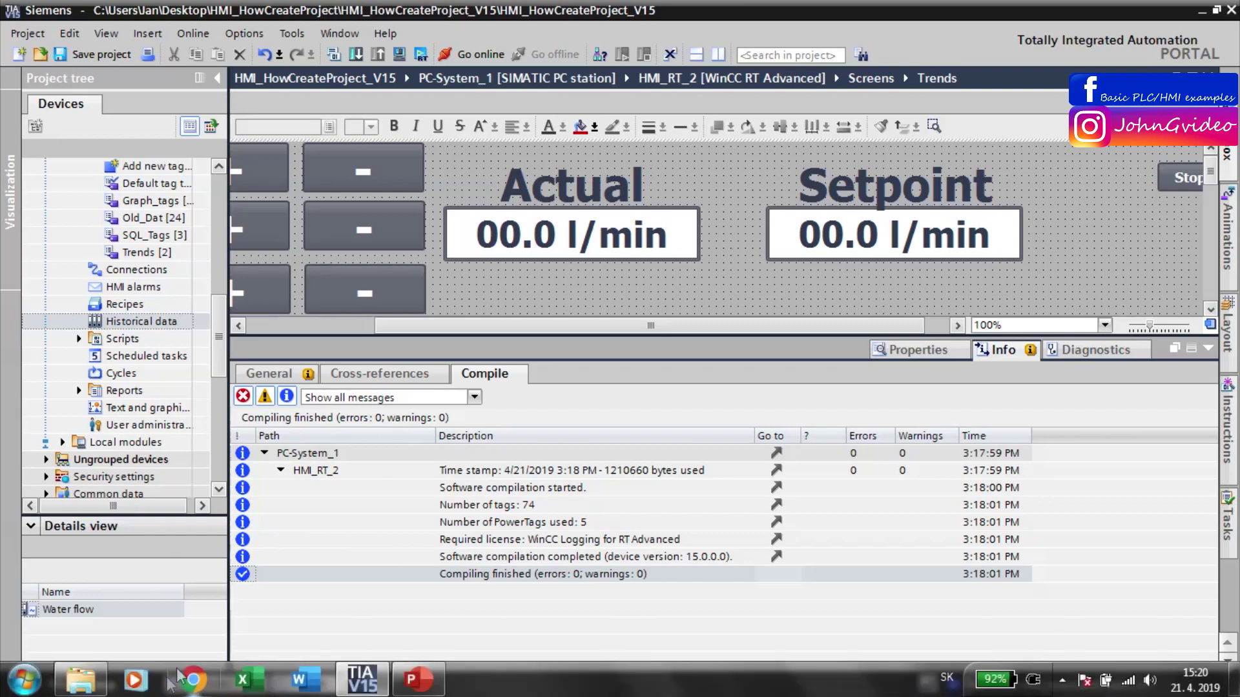
Switch to Windows Explorer to locate the runtime's log files.
{"action": "left_click", "coordinate": [94, 689]}
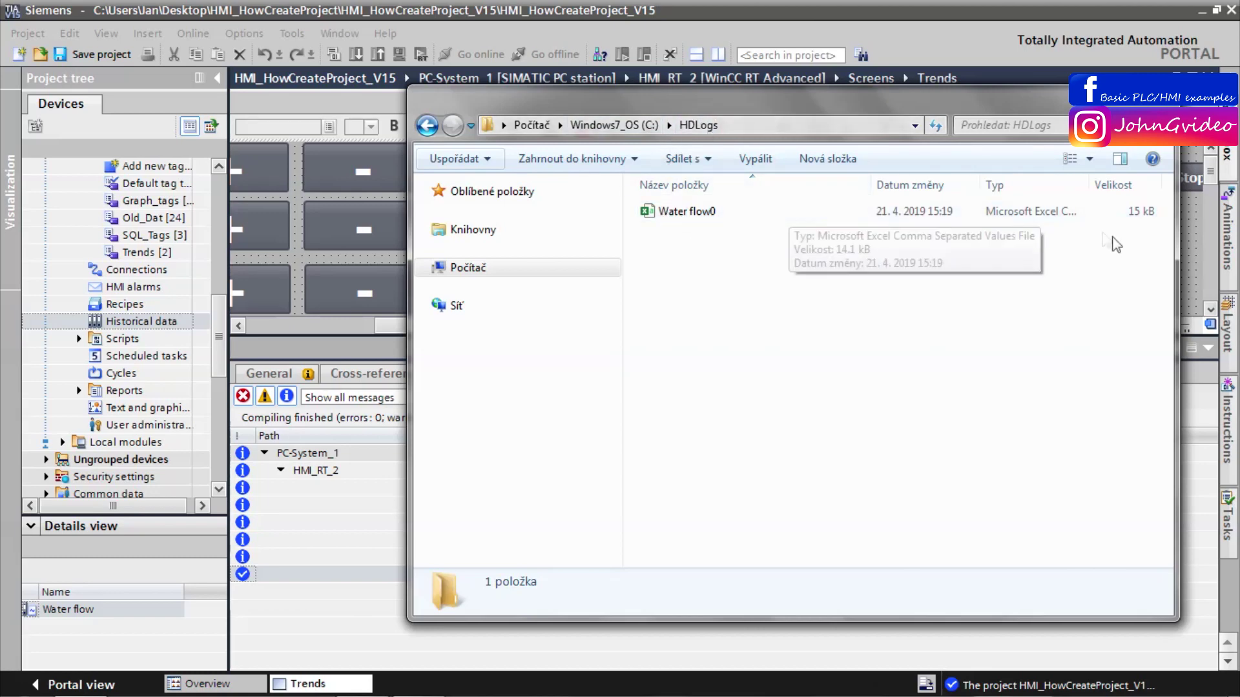
Open the Water flow0 CSV log from C:\HDLogs in Excel.
{"action": "double_click", "coordinate": [686, 213]}
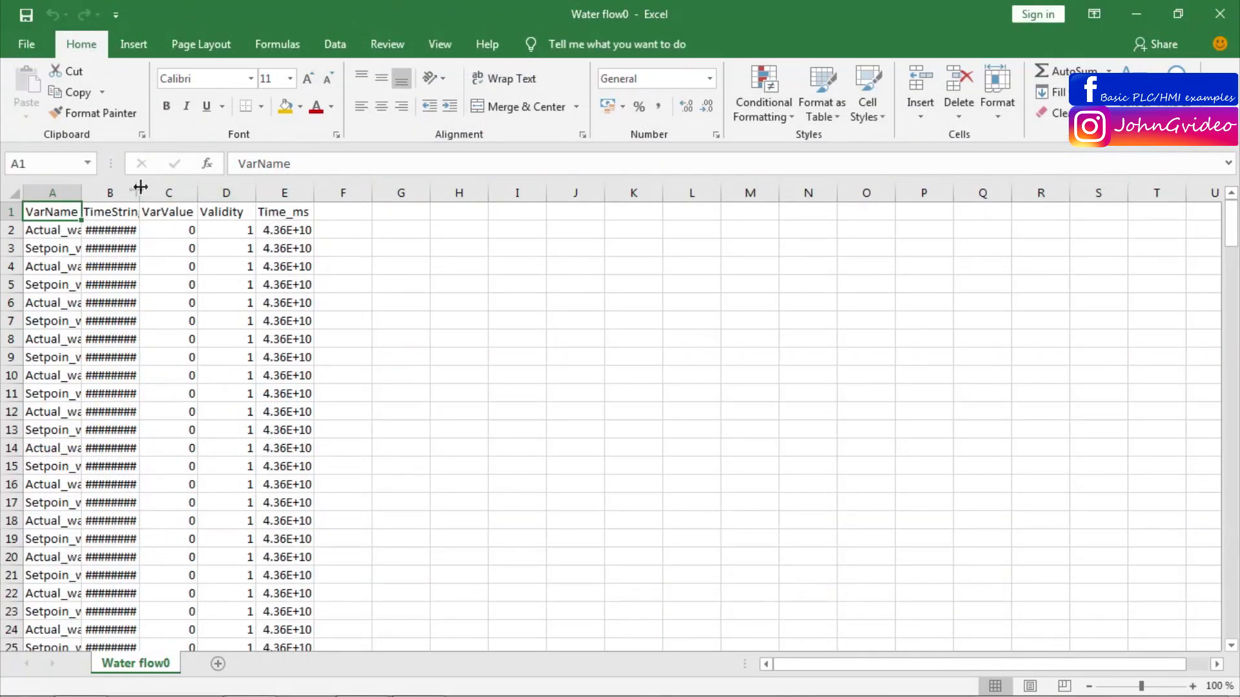
Widen columns A and B and find where the setpoint jumps to 25.
{"action": "left_click_drag", "start_coordinate": [139, 191], "coordinate": [377, 194]}
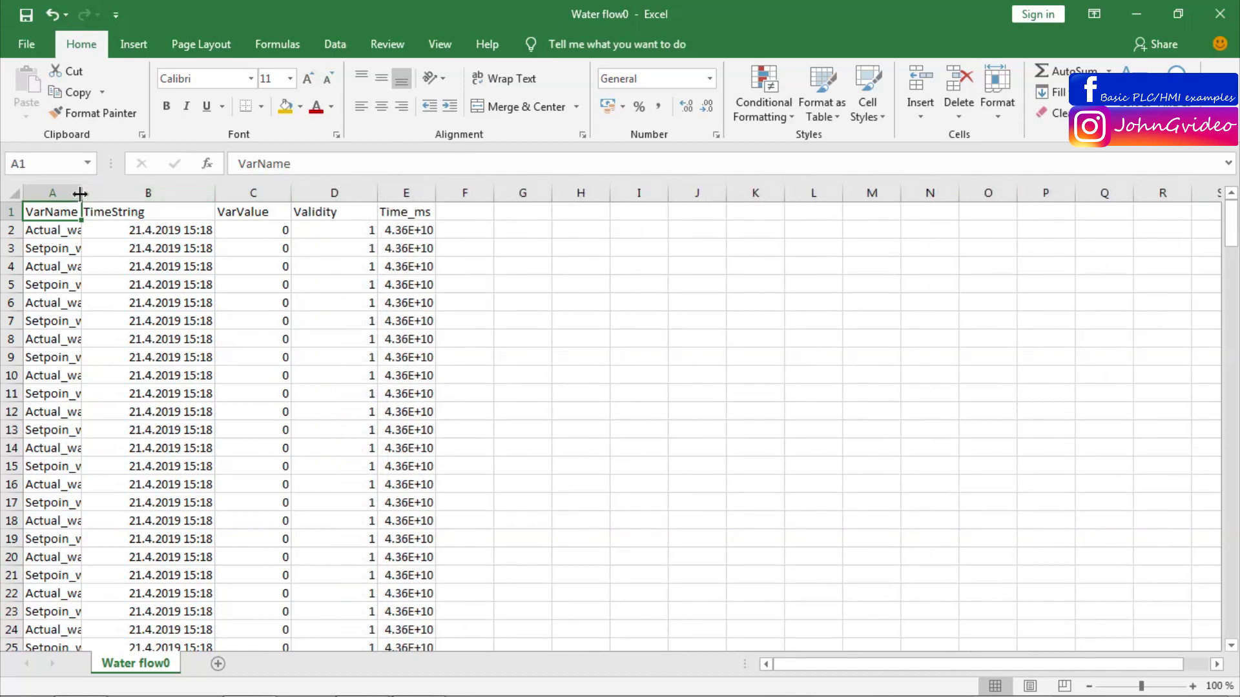
{"action": "left_click_drag", "start_coordinate": [80, 194], "coordinate": [165, 193]}
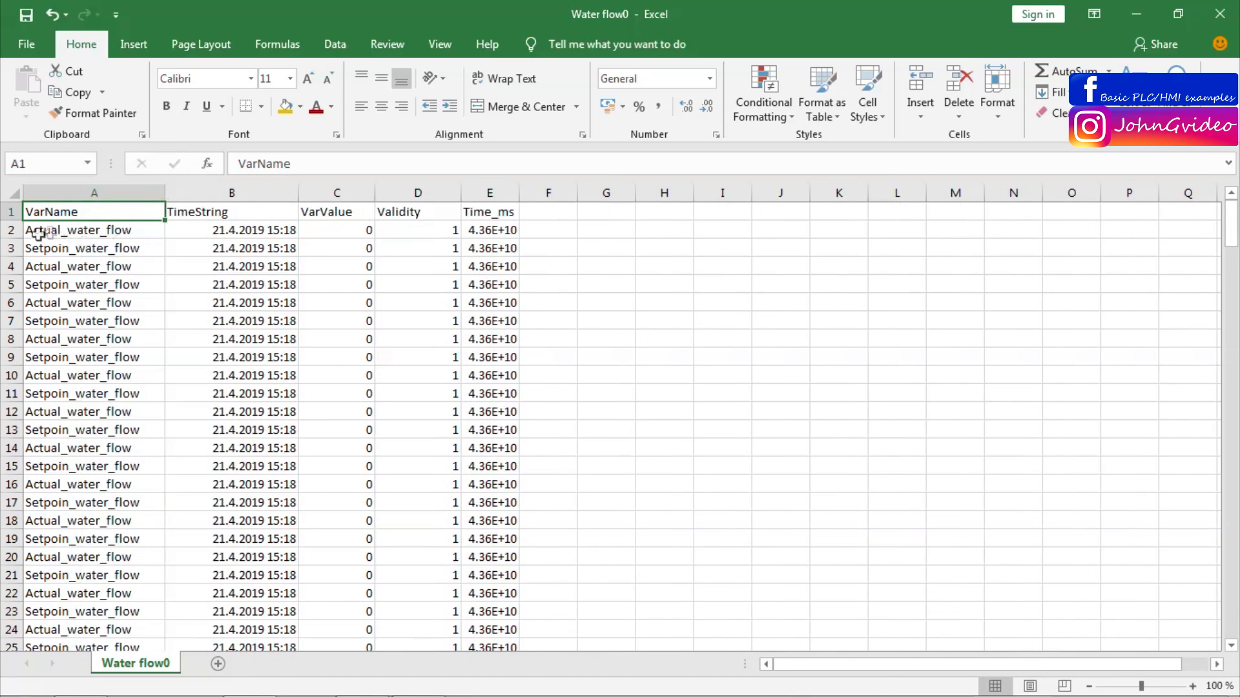
{"action": "left_click", "coordinate": [99, 234]}
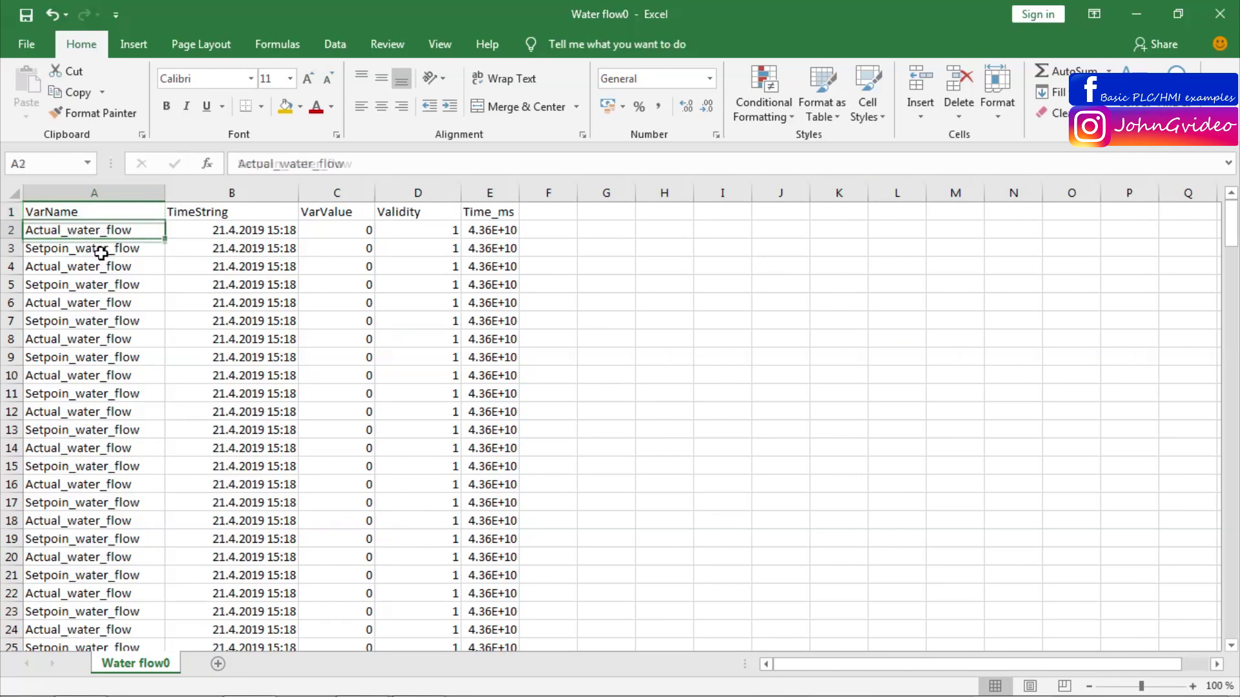
{"action": "left_click", "coordinate": [101, 252]}
{"action": "scroll", "coordinate": [326, 284], "scroll_direction": "down", "scroll_amount": 12}
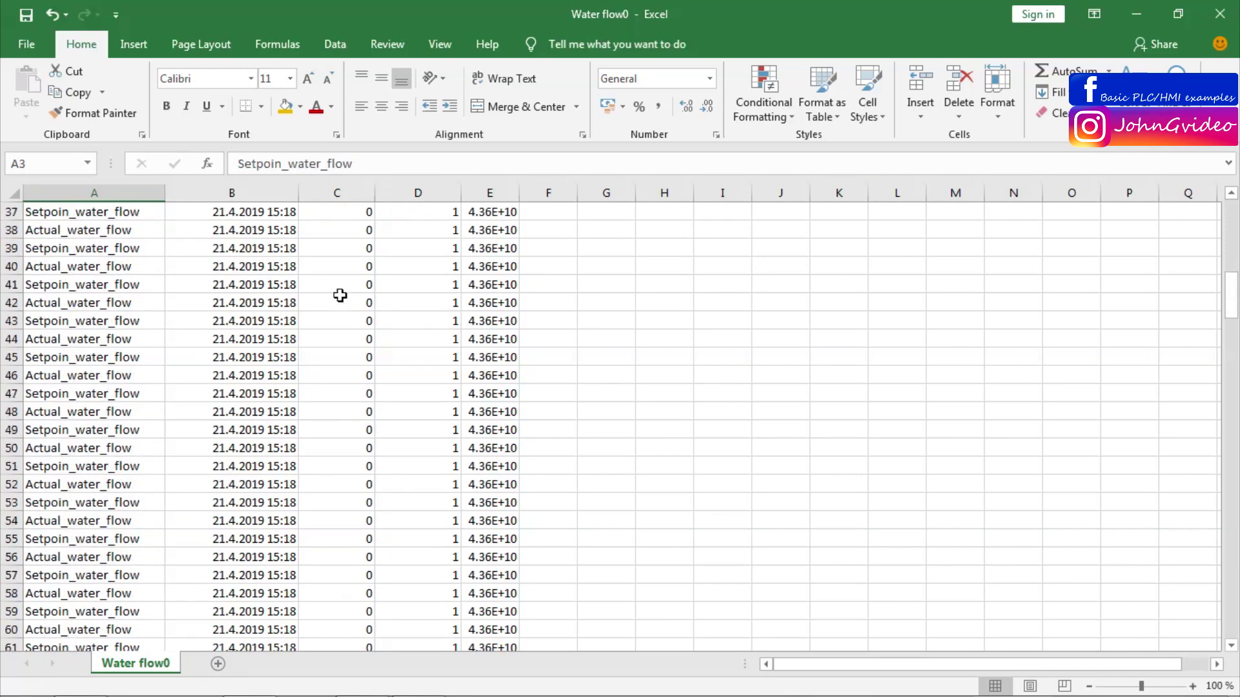
{"action": "scroll", "coordinate": [340, 295], "scroll_direction": "down", "scroll_amount": 20}
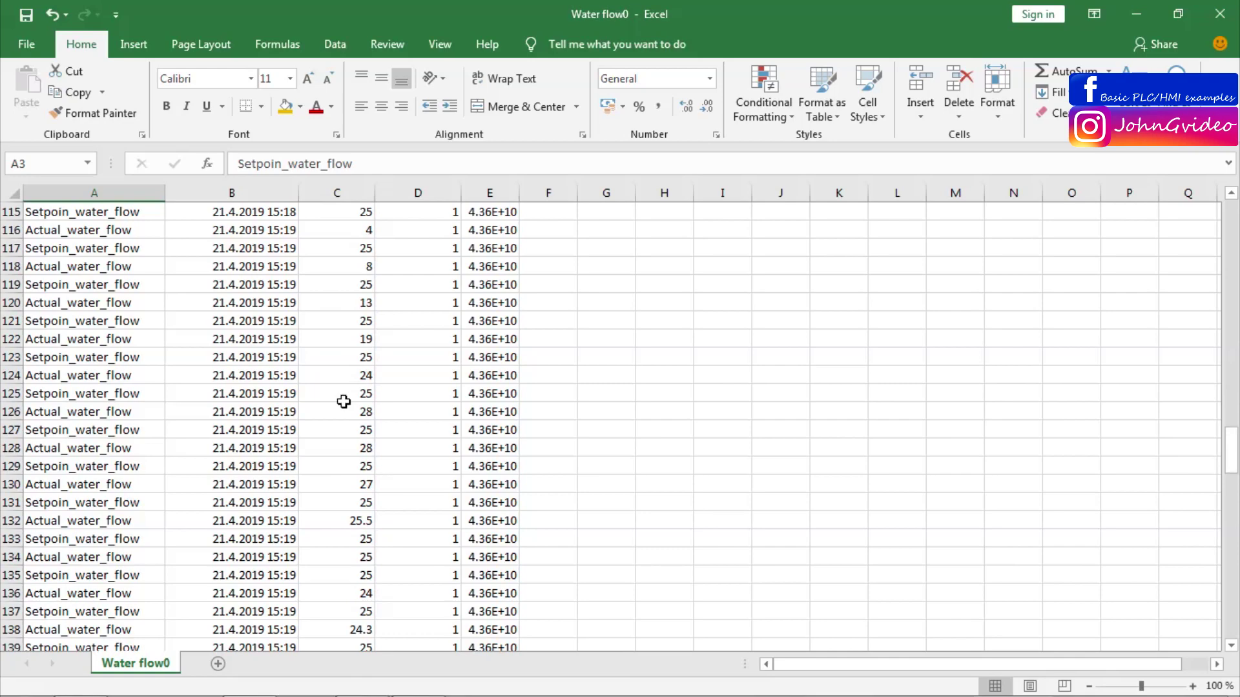
{"action": "scroll", "coordinate": [343, 402], "scroll_direction": "up", "scroll_amount": 2}
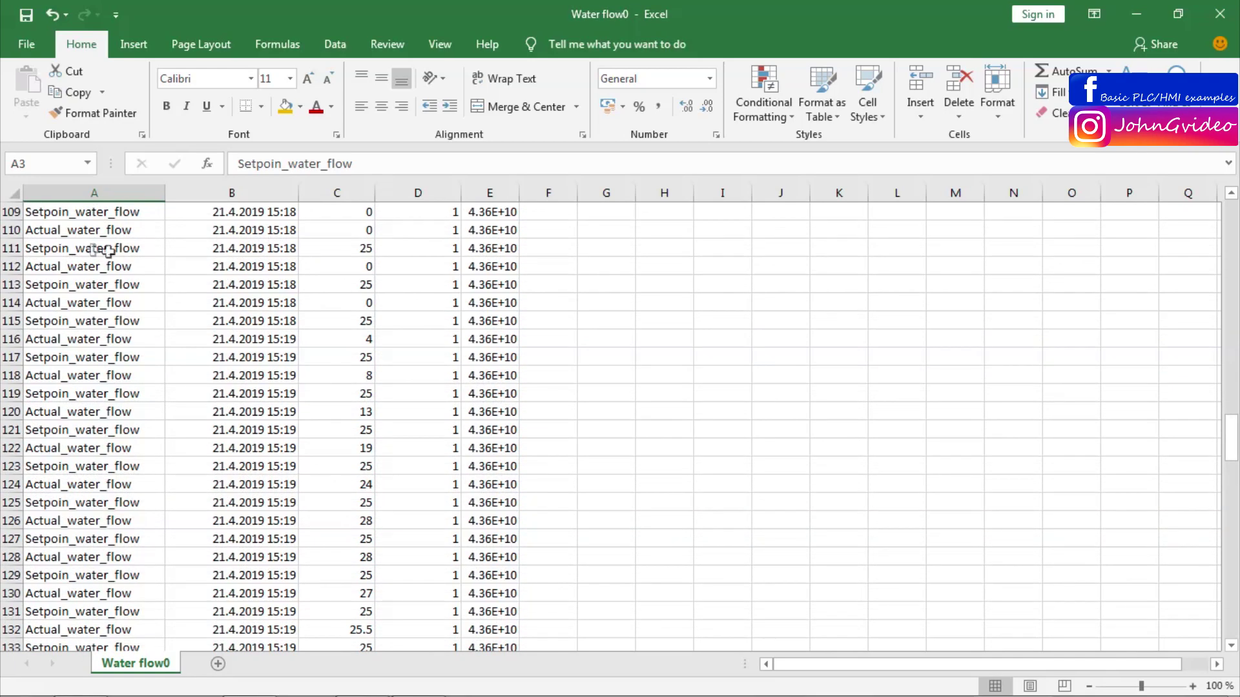
{"action": "left_click", "coordinate": [102, 249]}
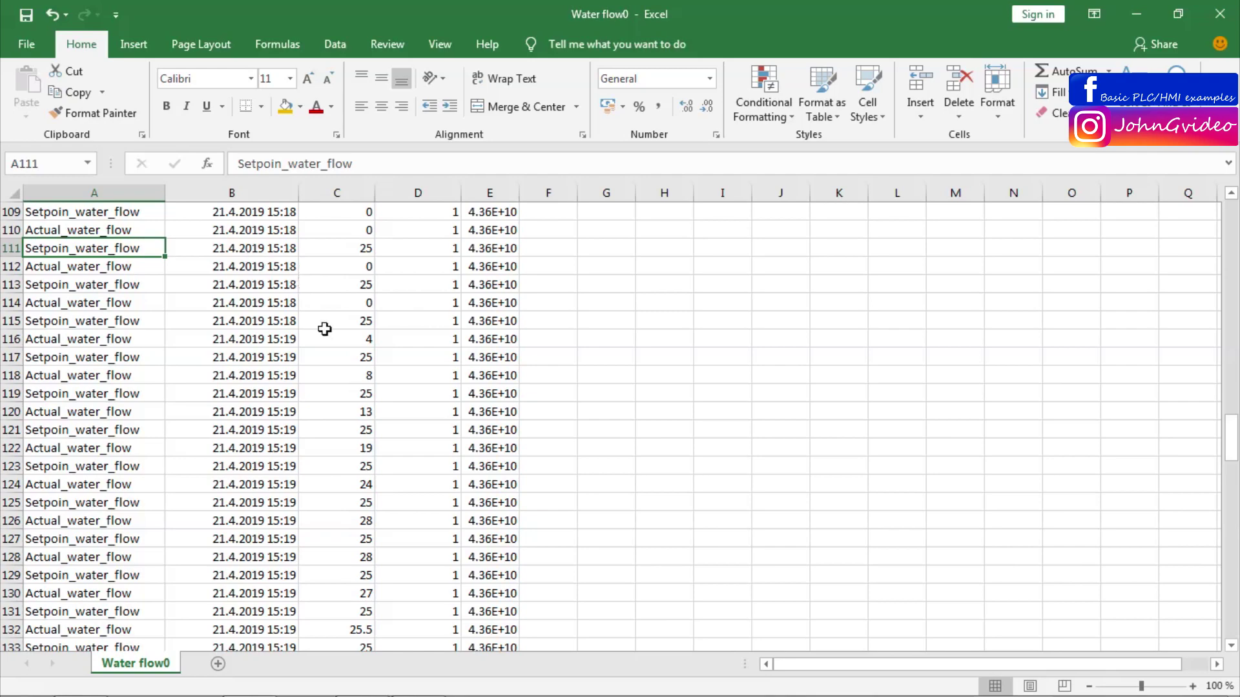
{"action": "scroll", "coordinate": [330, 329], "scroll_direction": "down", "scroll_amount": 1}
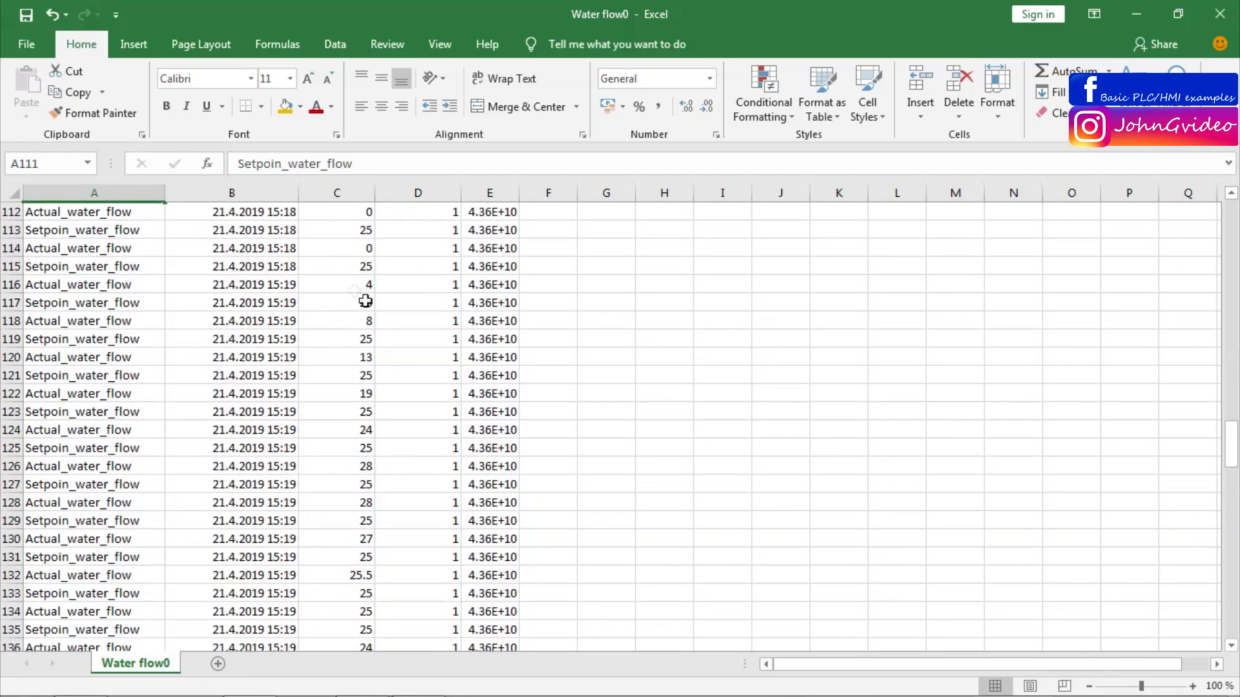
Trace actual flow rising from row 116: 8, 13, 19, 24, then overshoot 28.
{"action": "left_click", "coordinate": [11, 285]}
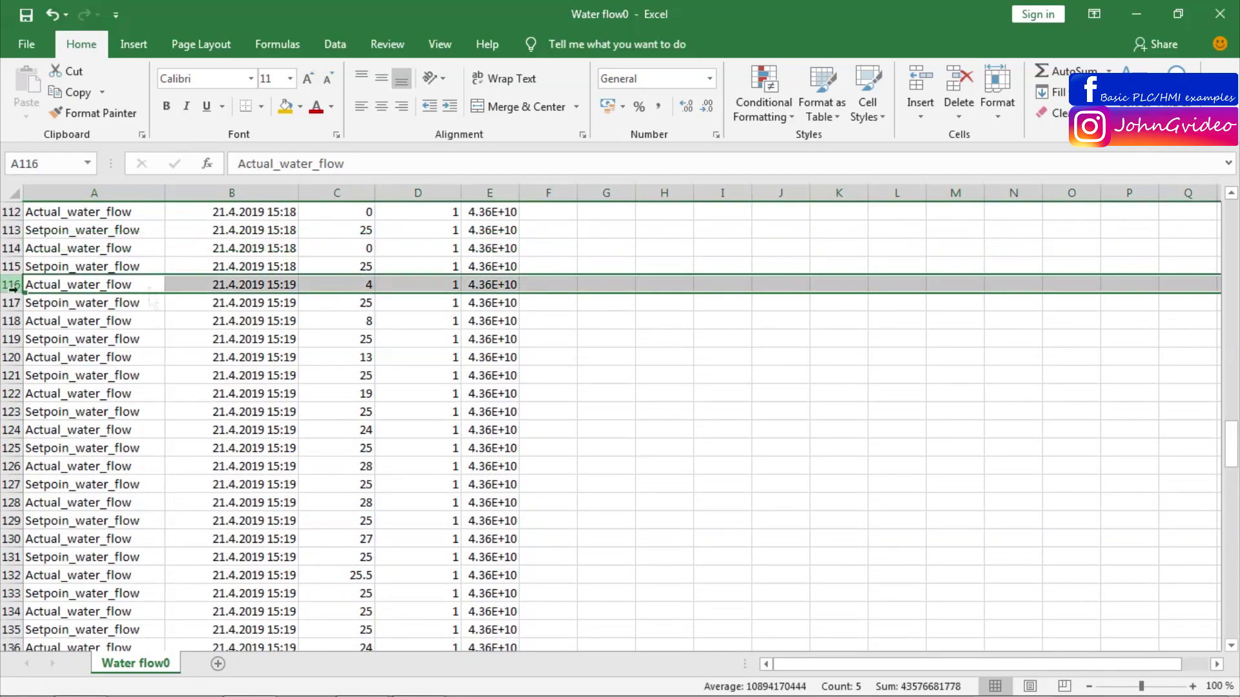
{"action": "left_click", "coordinate": [359, 321]}
{"action": "left_click", "coordinate": [359, 357]}
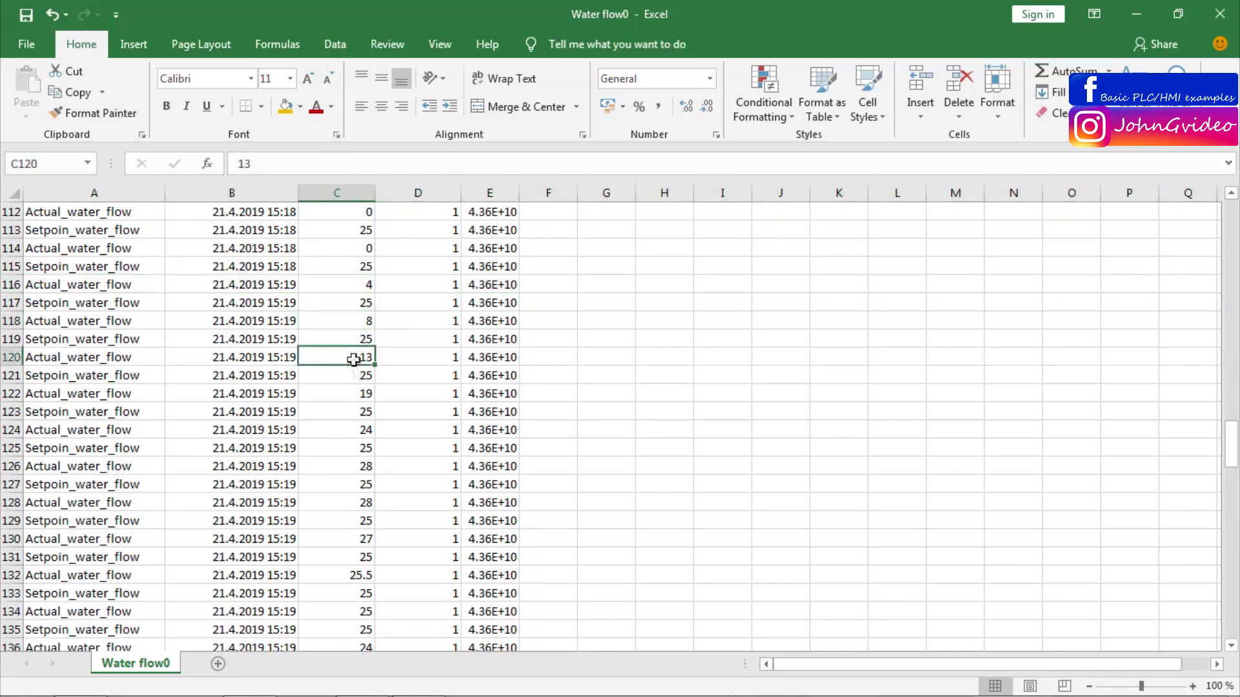
{"action": "left_click", "coordinate": [355, 393]}
{"action": "scroll", "coordinate": [357, 411], "scroll_direction": "down", "scroll_amount": 1}
{"action": "left_click", "coordinate": [353, 379]}
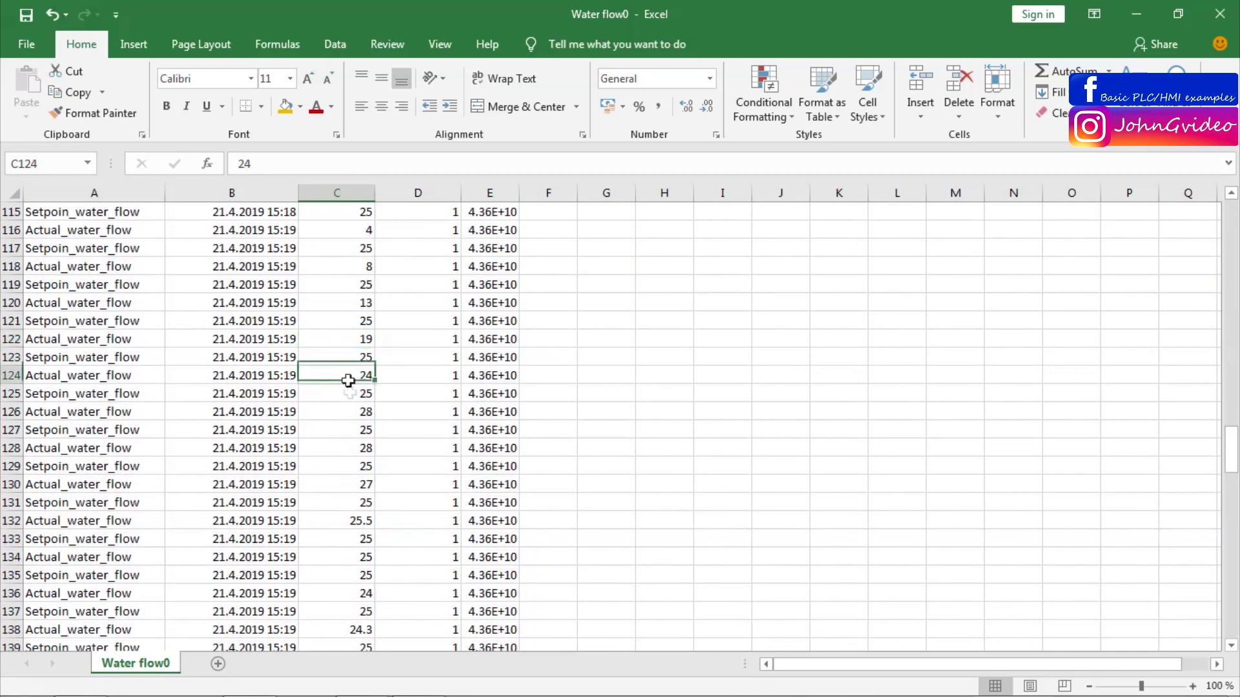
{"action": "left_click", "coordinate": [357, 413]}
{"action": "left_click", "coordinate": [345, 450]}
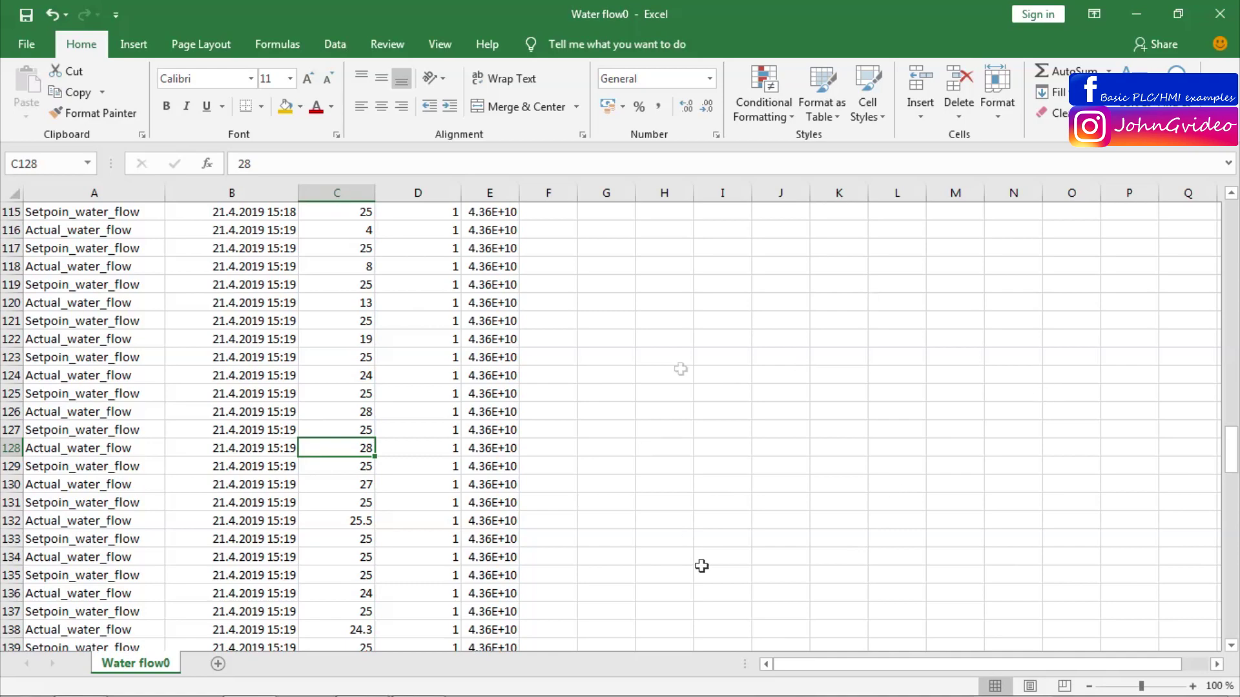
Review the settling actual flow values in C130–C142, then close the workbook without saving.
{"action": "left_click", "coordinate": [350, 488]}
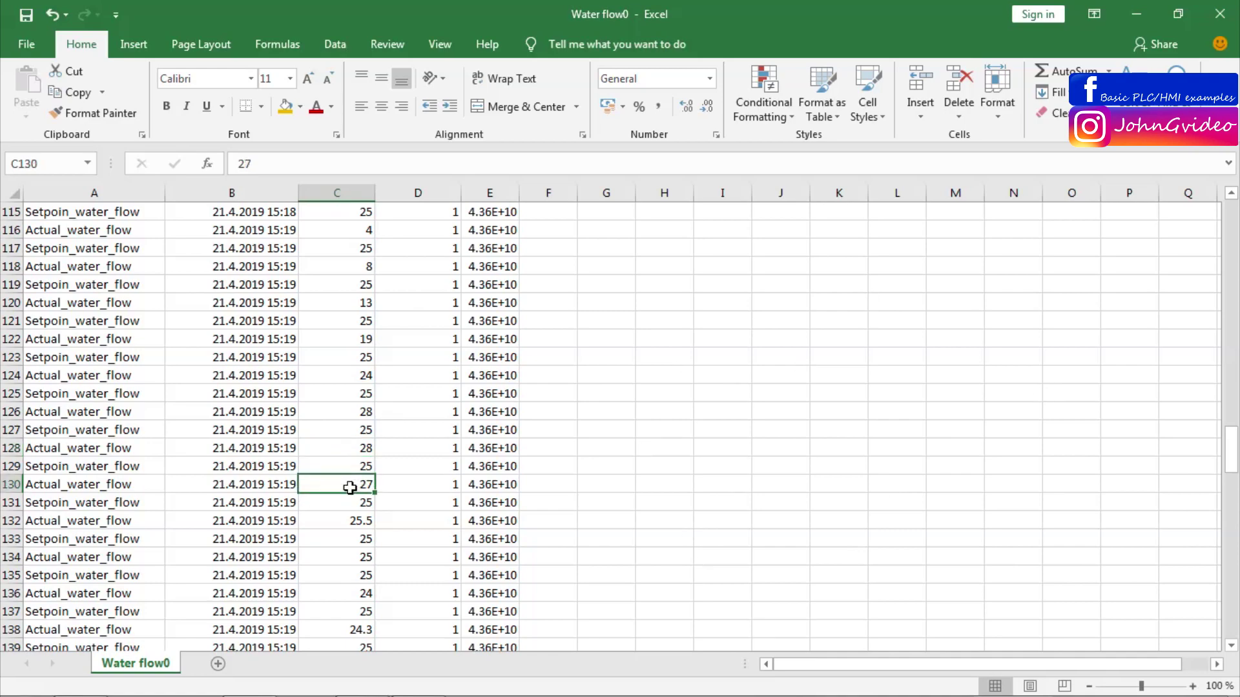
{"action": "scroll", "coordinate": [345, 501], "scroll_direction": "down", "scroll_amount": 1}
{"action": "left_click", "coordinate": [340, 466]}
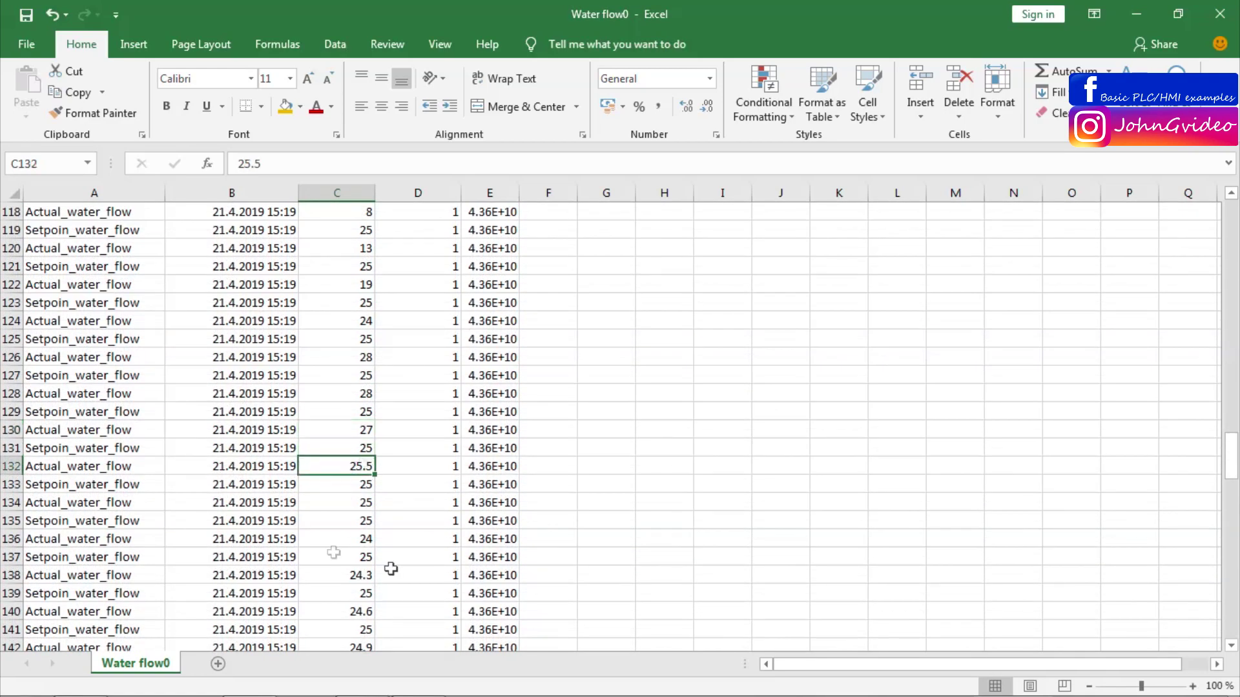
{"action": "left_click", "coordinate": [338, 504]}
{"action": "left_click", "coordinate": [337, 540]}
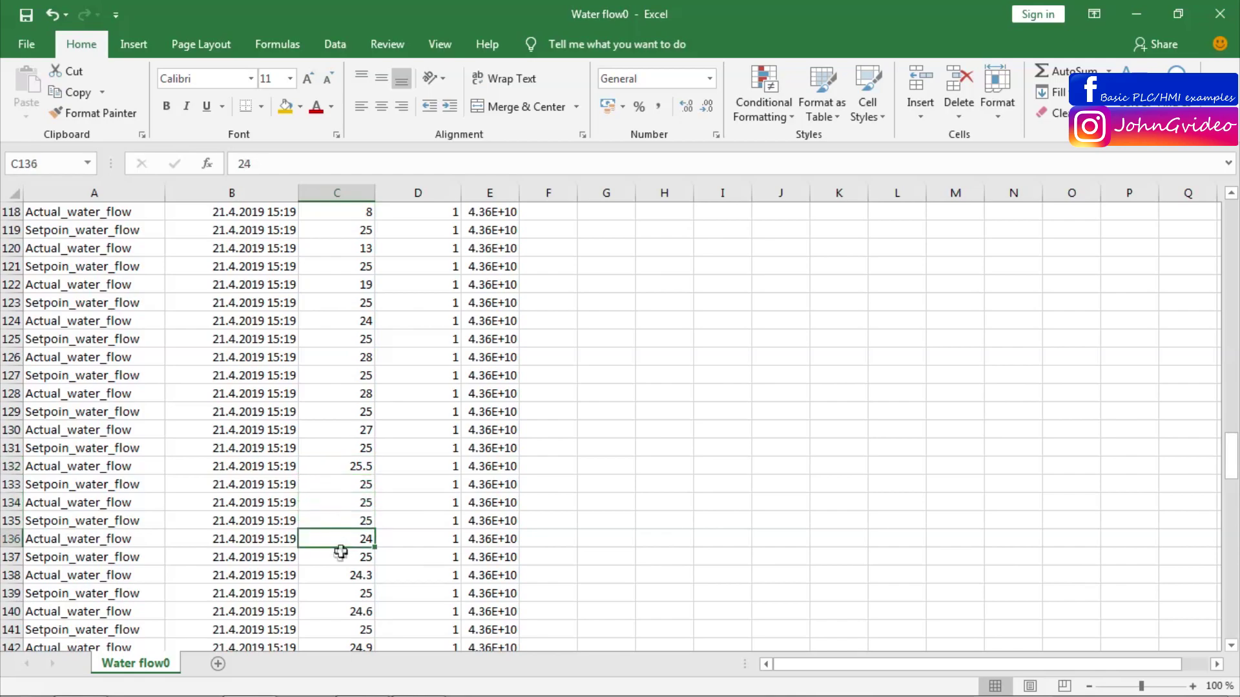
{"action": "scroll", "coordinate": [333, 536], "scroll_direction": "down", "scroll_amount": 2}
{"action": "scroll", "coordinate": [333, 536], "scroll_direction": "down", "scroll_amount": 2}
{"action": "left_click", "coordinate": [340, 357]}
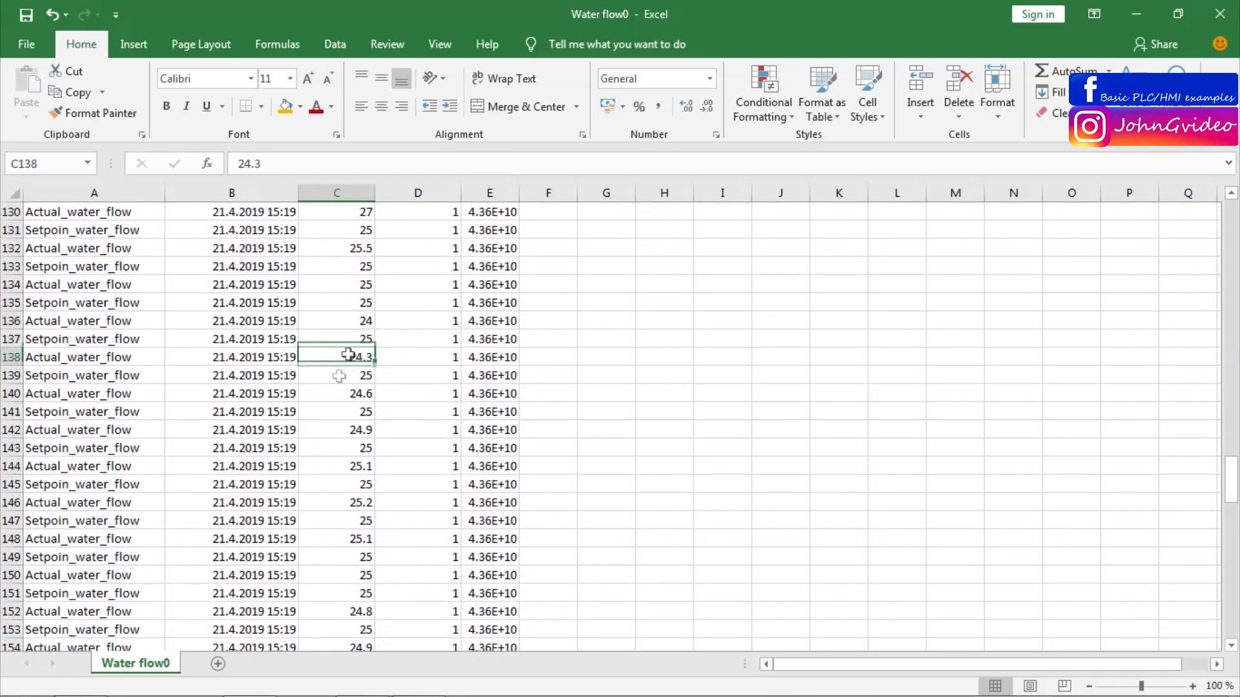
{"action": "left_click", "coordinate": [334, 395]}
{"action": "left_click", "coordinate": [330, 431]}
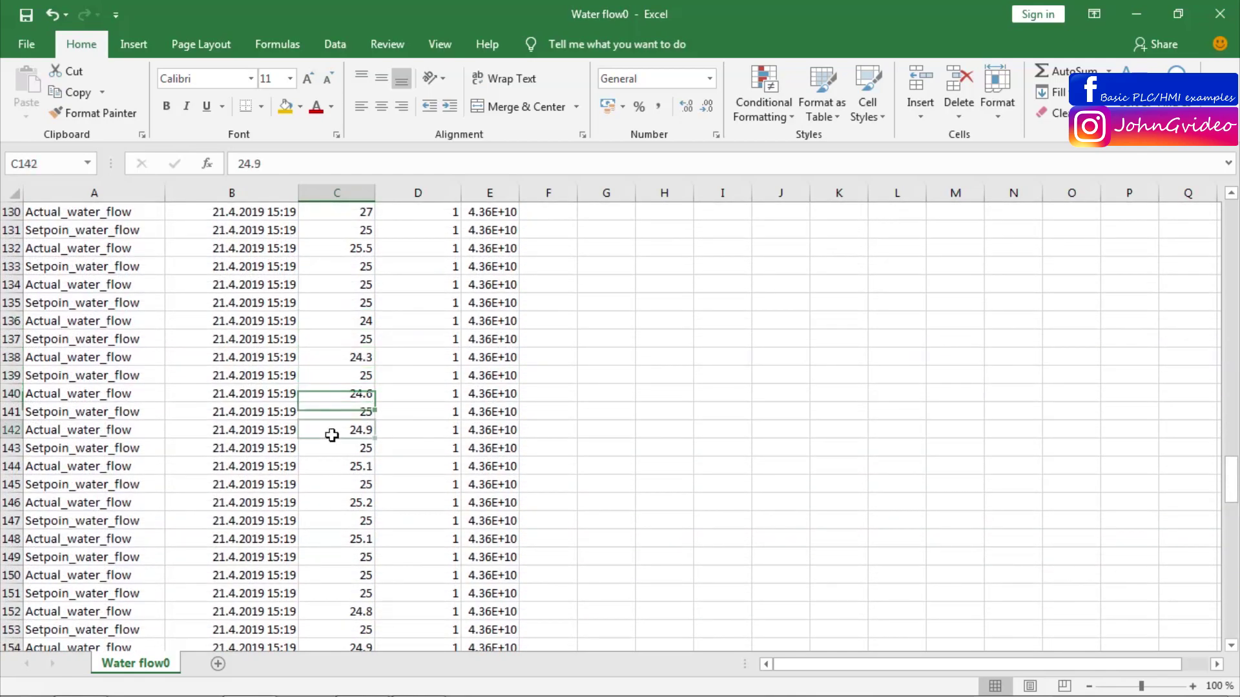
{"action": "left_click", "coordinate": [1206, 18]}
Discard the spreadsheet changes, close the HDLogs folder window, and recompile the HMI device software.
{"action": "left_click", "coordinate": [629, 378]}
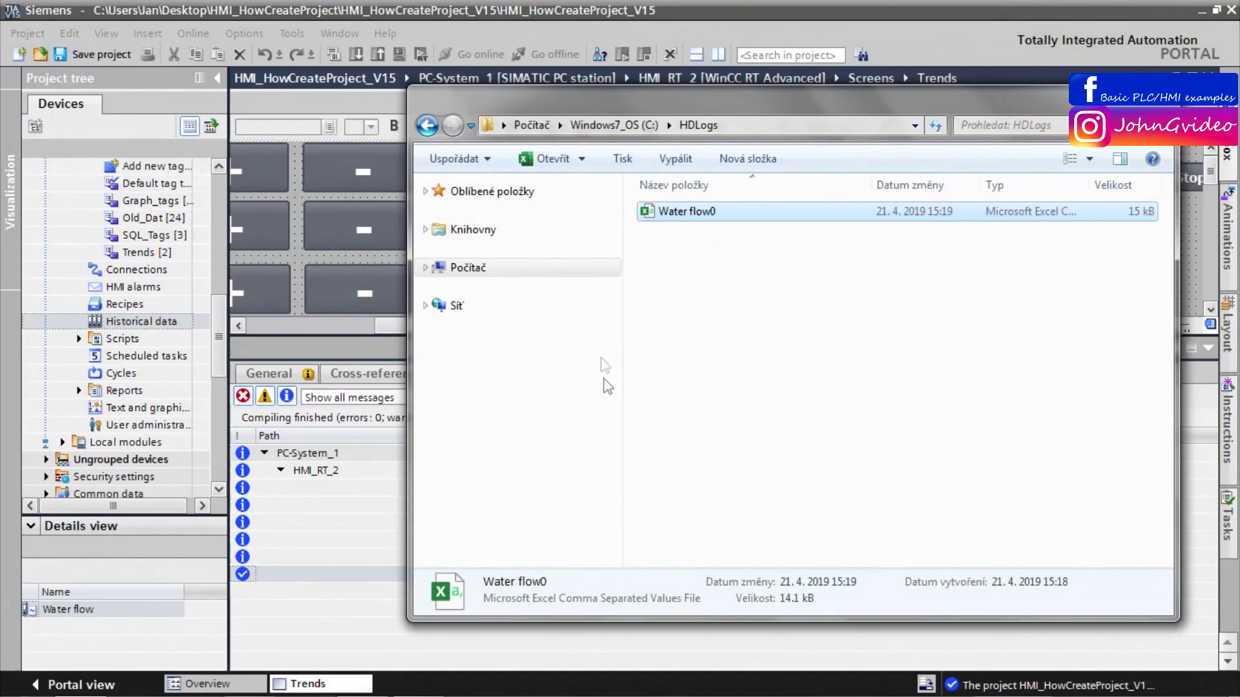
{"action": "left_click", "coordinate": [791, 329]}
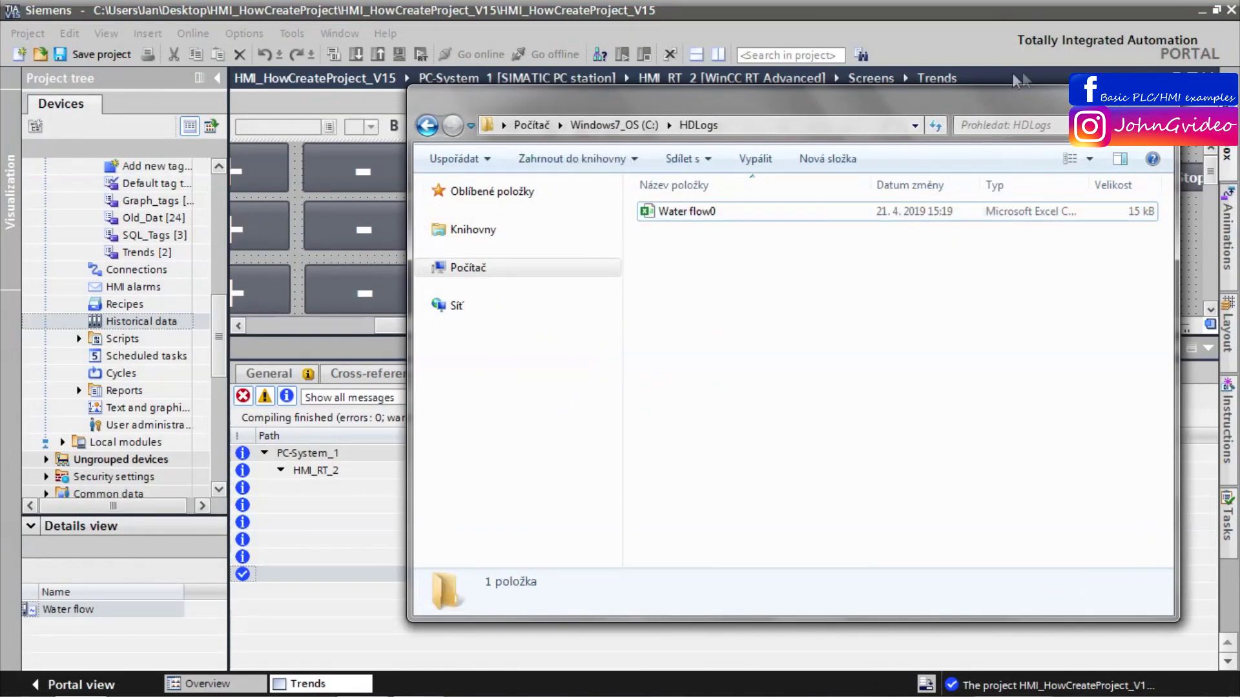
{"action": "key", "text": "alt+F4"}
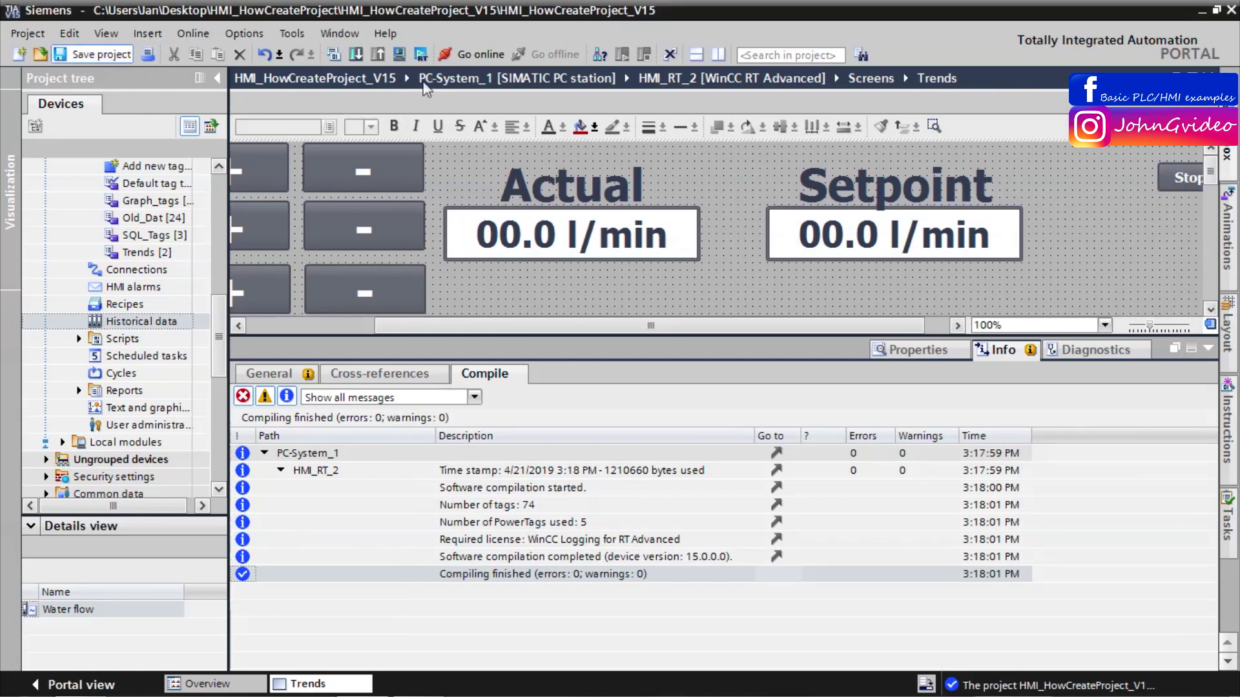
{"action": "left_click", "coordinate": [399, 55]}
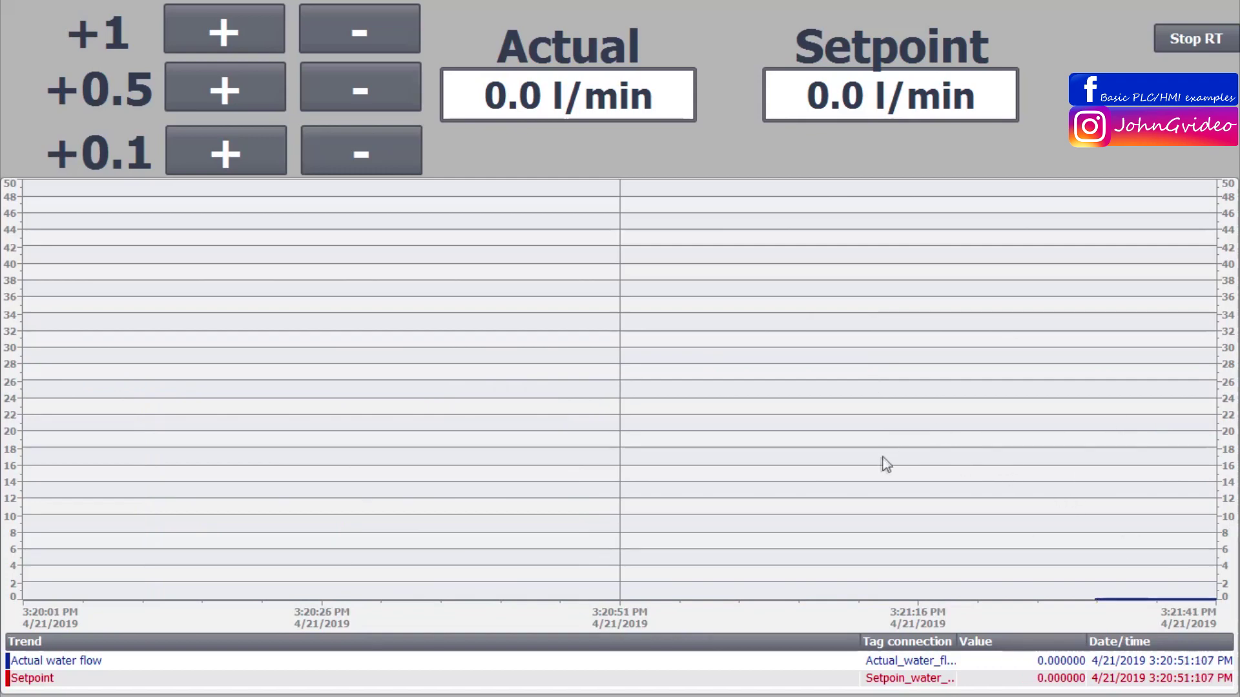
Pan the Actual water flow trend back and read the logged values around 3:18:58 with the ruler.
{"action": "left_click_drag", "start_coordinate": [914, 461], "coordinate": [964, 464]}
{"action": "left_click", "coordinate": [1154, 586]}
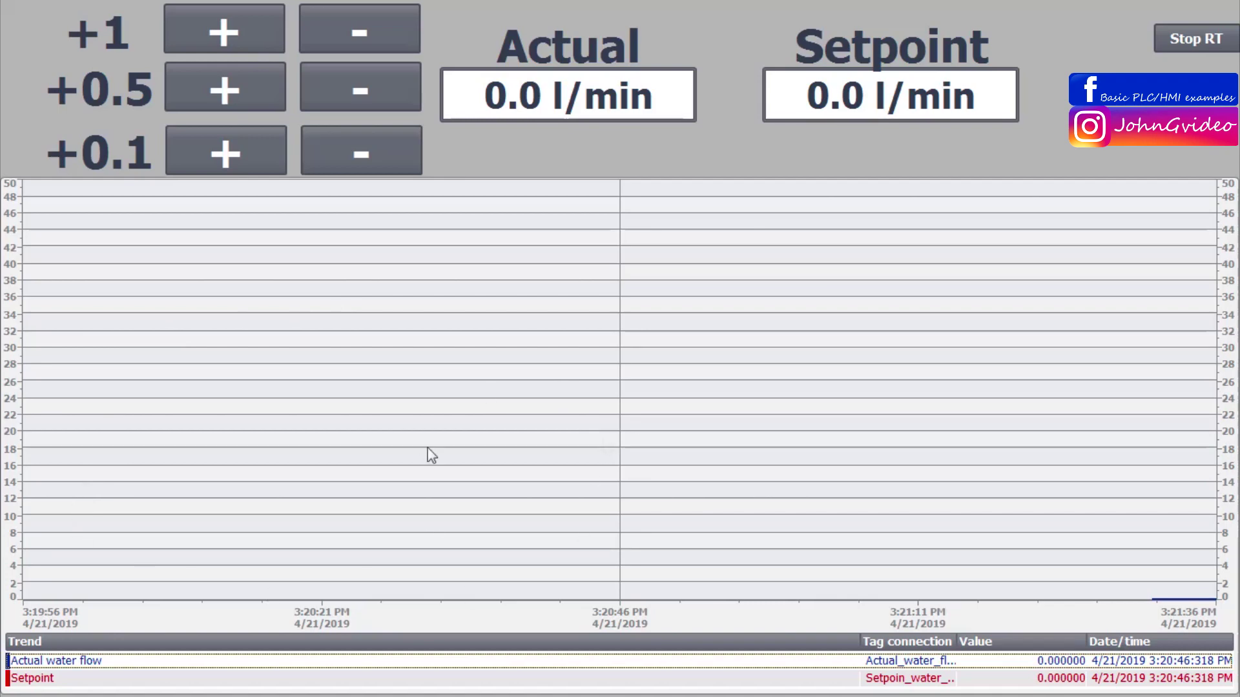
{"action": "left_click_drag", "start_coordinate": [431, 455], "coordinate": [481, 472]}
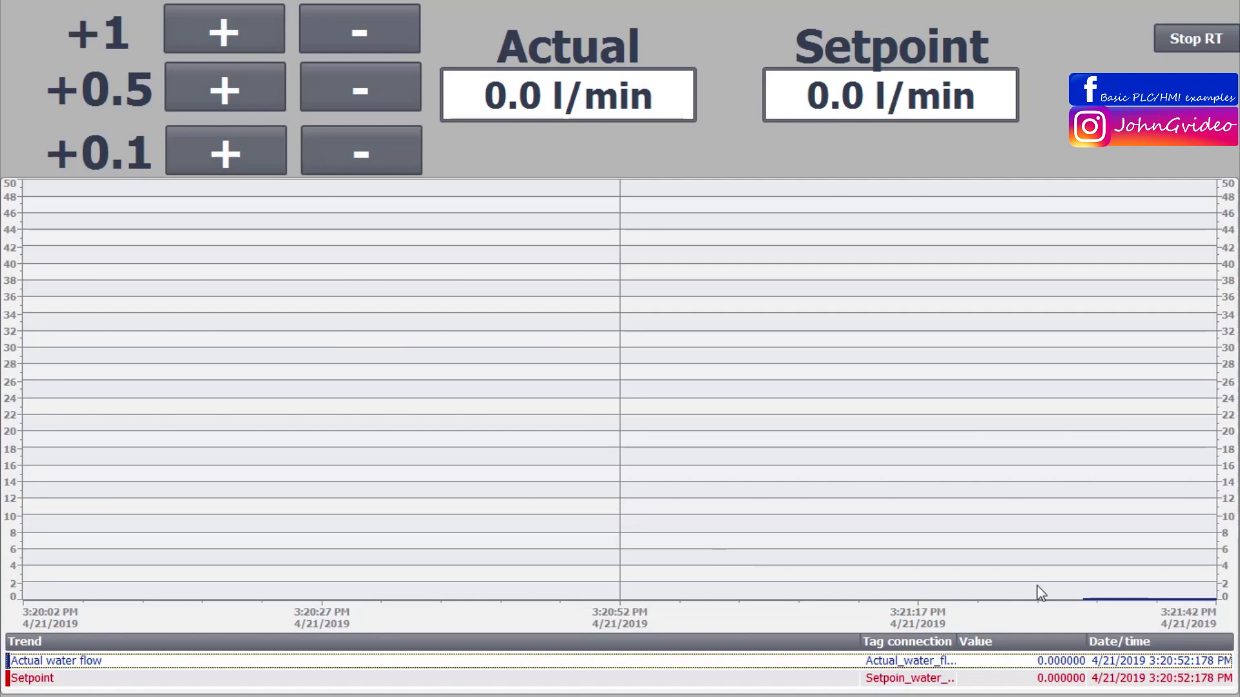
{"action": "left_click_drag", "start_coordinate": [621, 501], "coordinate": [775, 501]}
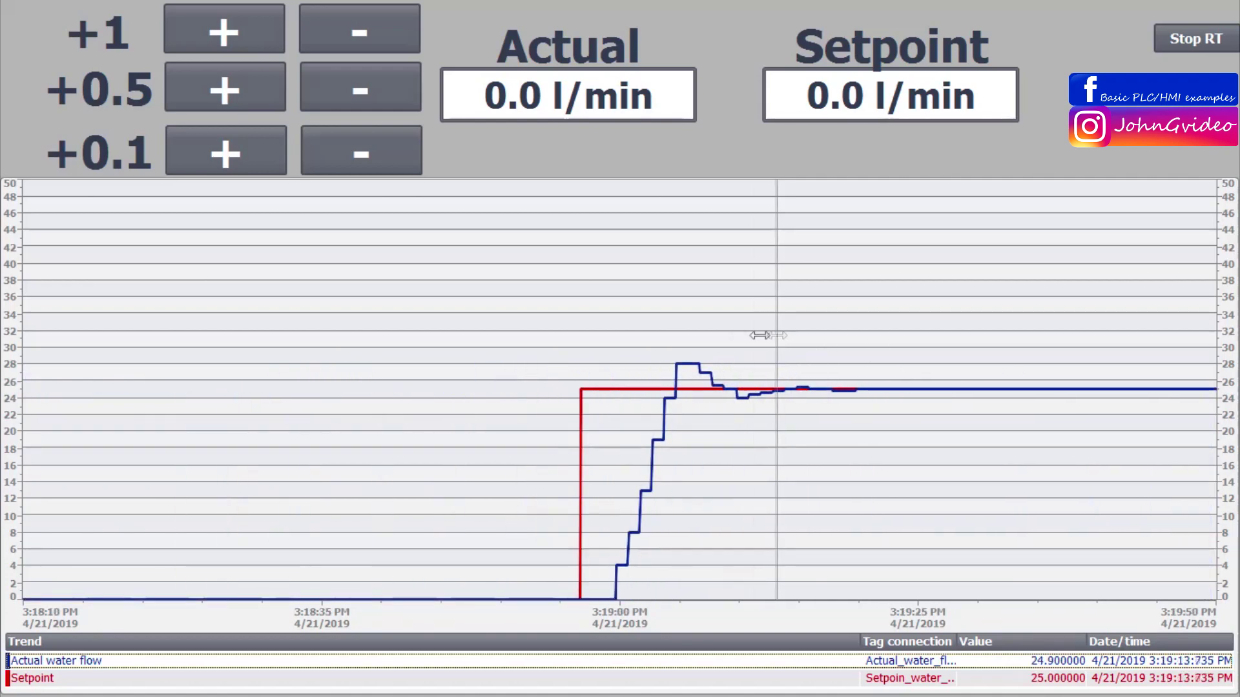
{"action": "left_click_drag", "start_coordinate": [759, 335], "coordinate": [730, 373]}
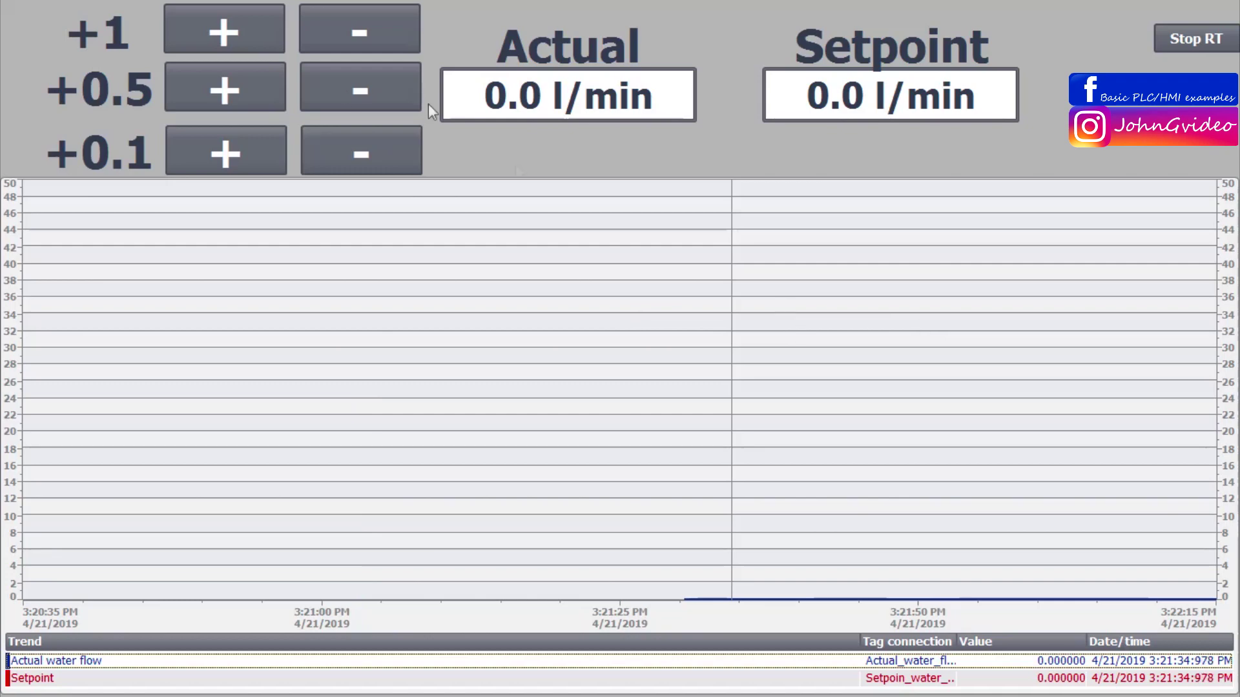
Raise the actual flow to 8.3 l/min, check the newest trend values, then stop runtime.
{"action": "triple_click", "coordinate": [237, 42]}
{"action": "triple_click", "coordinate": [235, 41]}
{"action": "triple_click", "coordinate": [226, 102]}
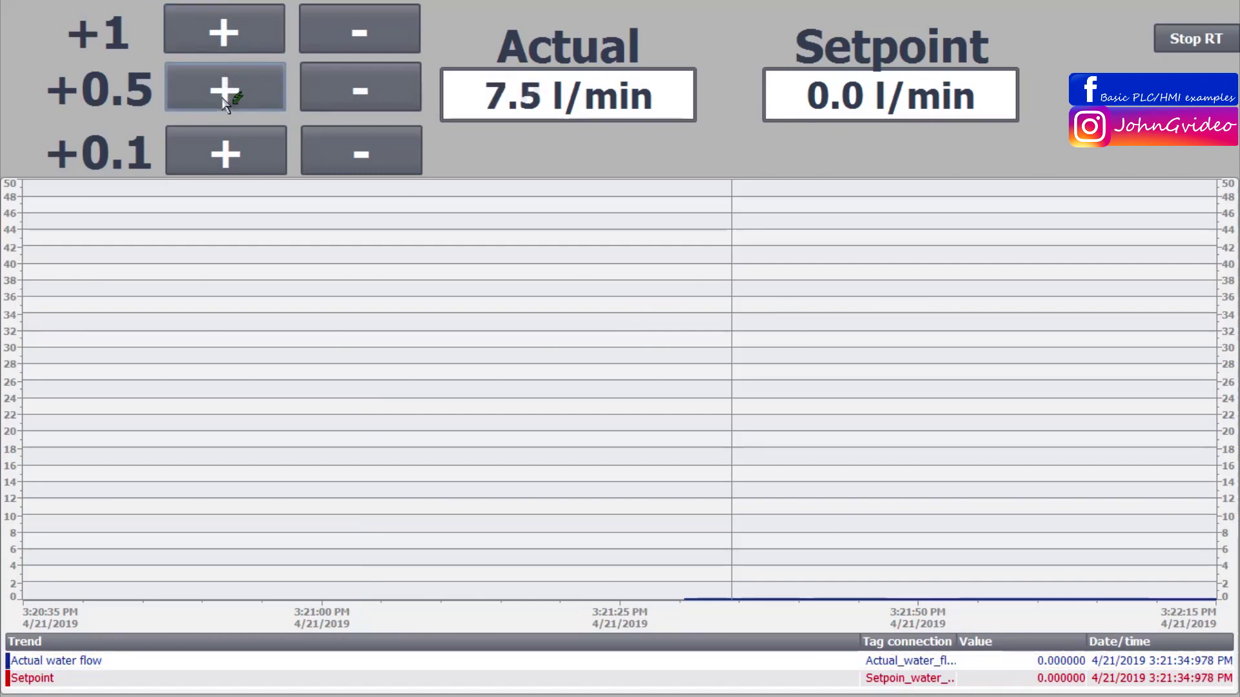
{"action": "left_click", "coordinate": [225, 103]}
{"action": "left_click", "coordinate": [217, 151]}
{"action": "double_click", "coordinate": [217, 151]}
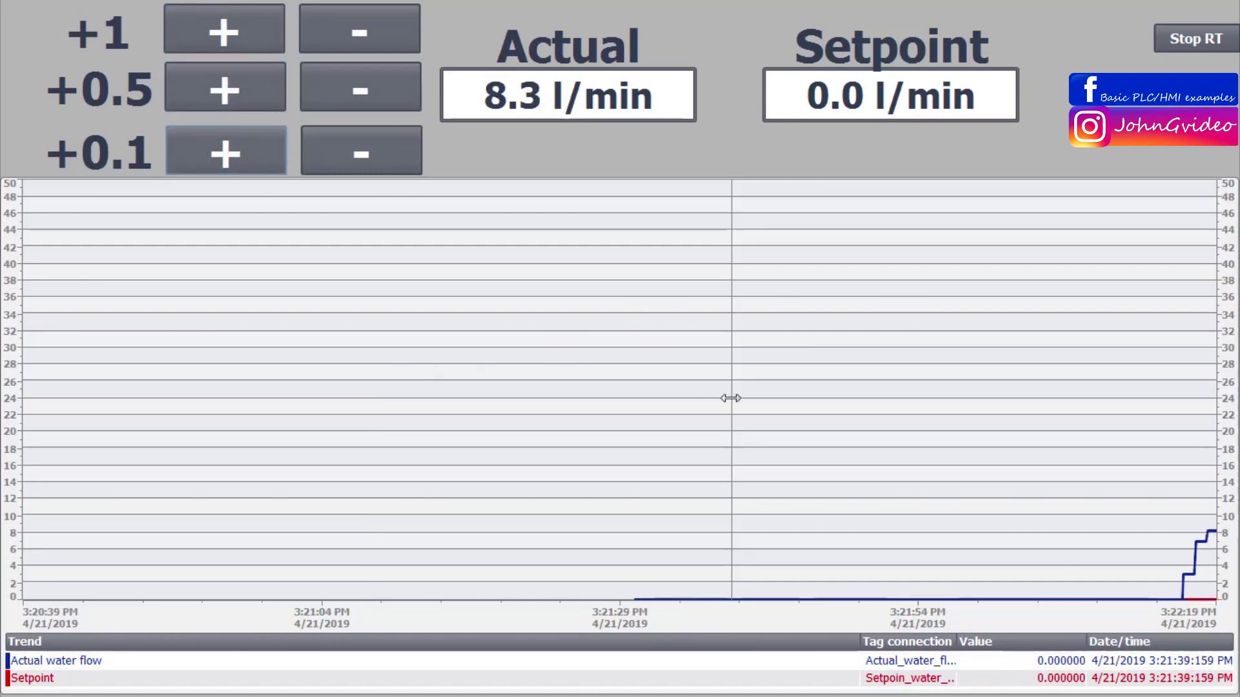
{"action": "left_click_drag", "start_coordinate": [730, 399], "coordinate": [1199, 419]}
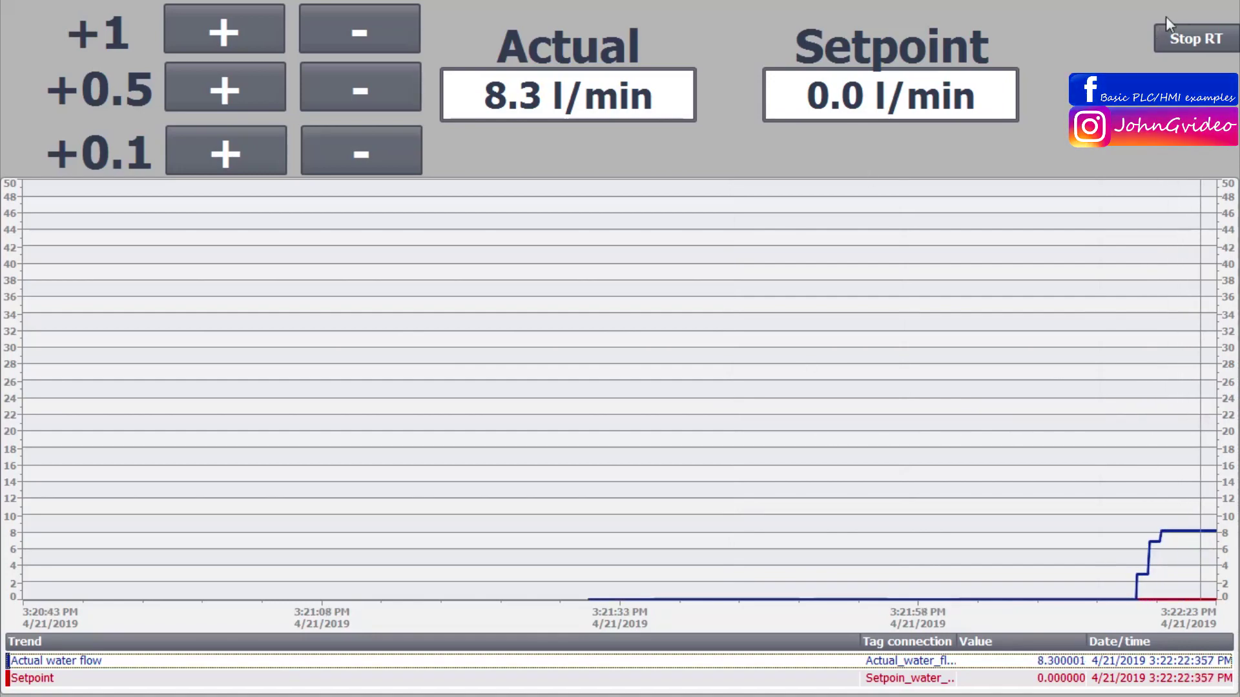
{"action": "left_click", "coordinate": [1174, 40]}
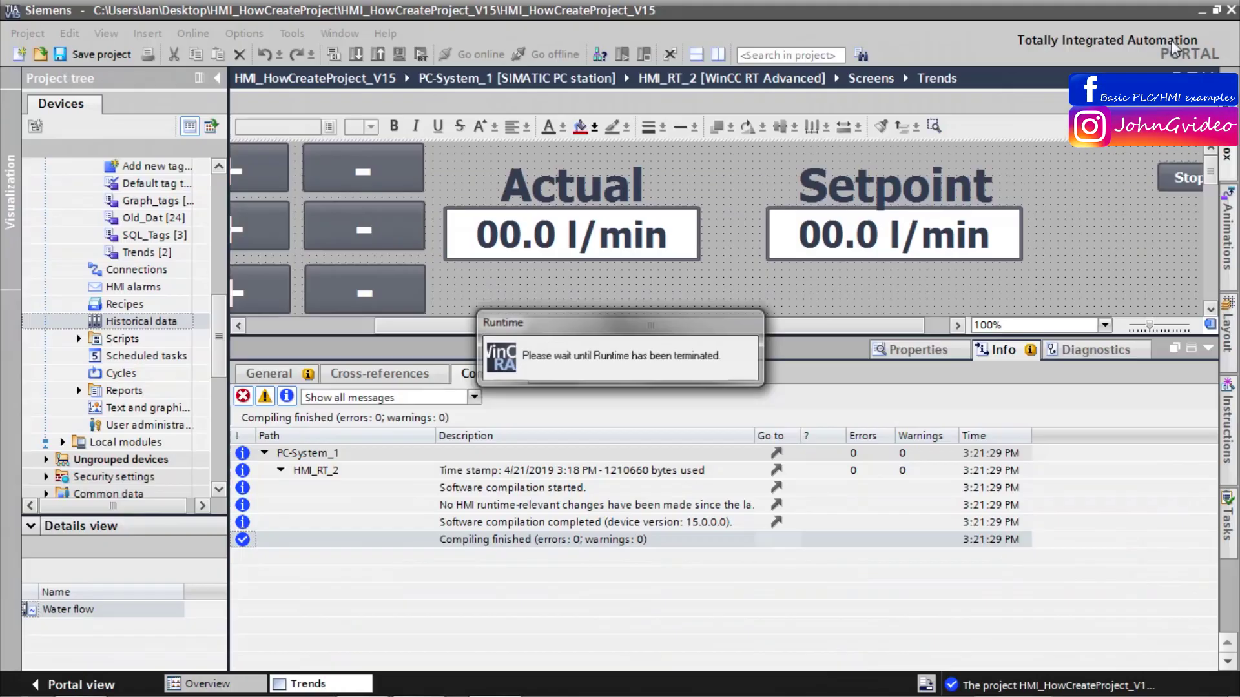
{"action": "left_click", "coordinate": [1208, 351]}
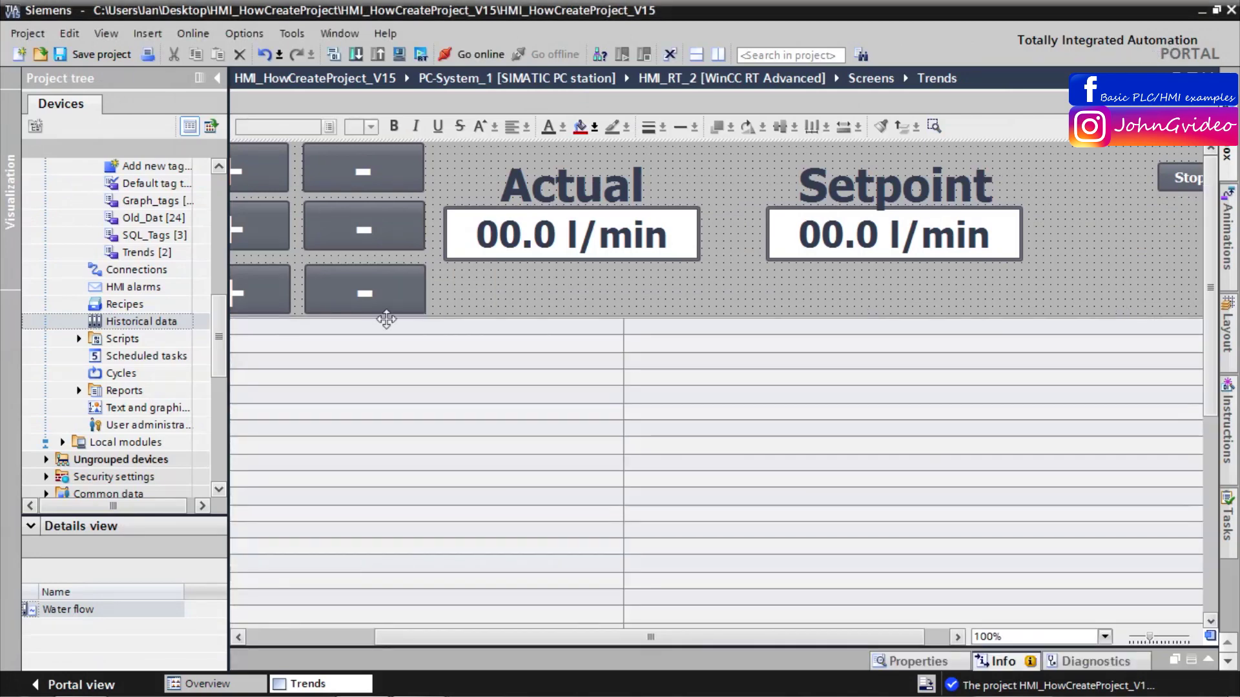
{"action": "double_click", "coordinate": [117, 323]}
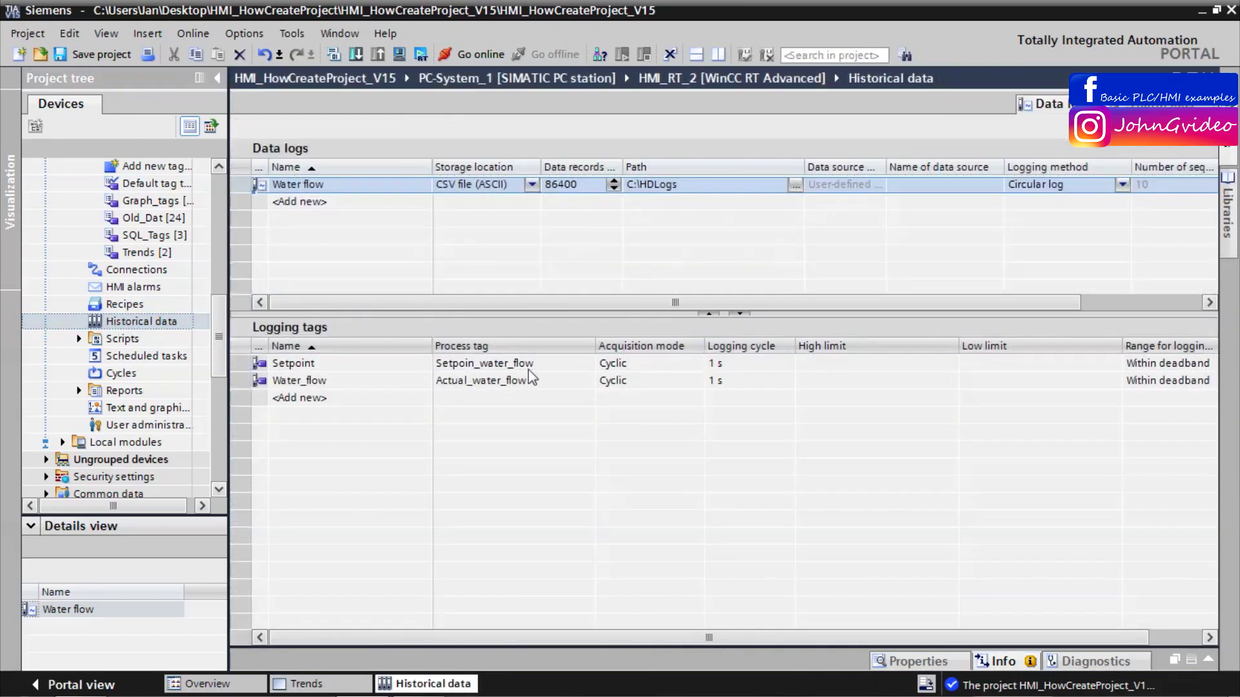
{"action": "left_click", "coordinate": [290, 400]}
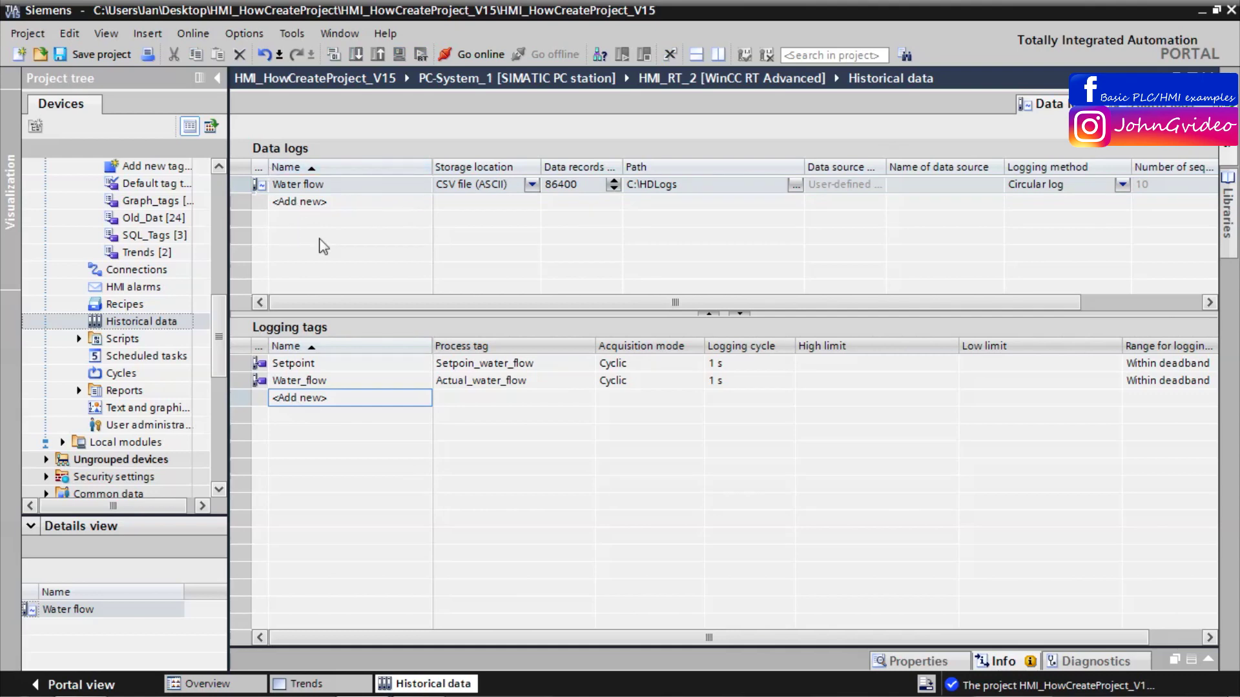
{"action": "right_click", "coordinate": [263, 187]}
{"action": "left_click", "coordinate": [310, 347]}
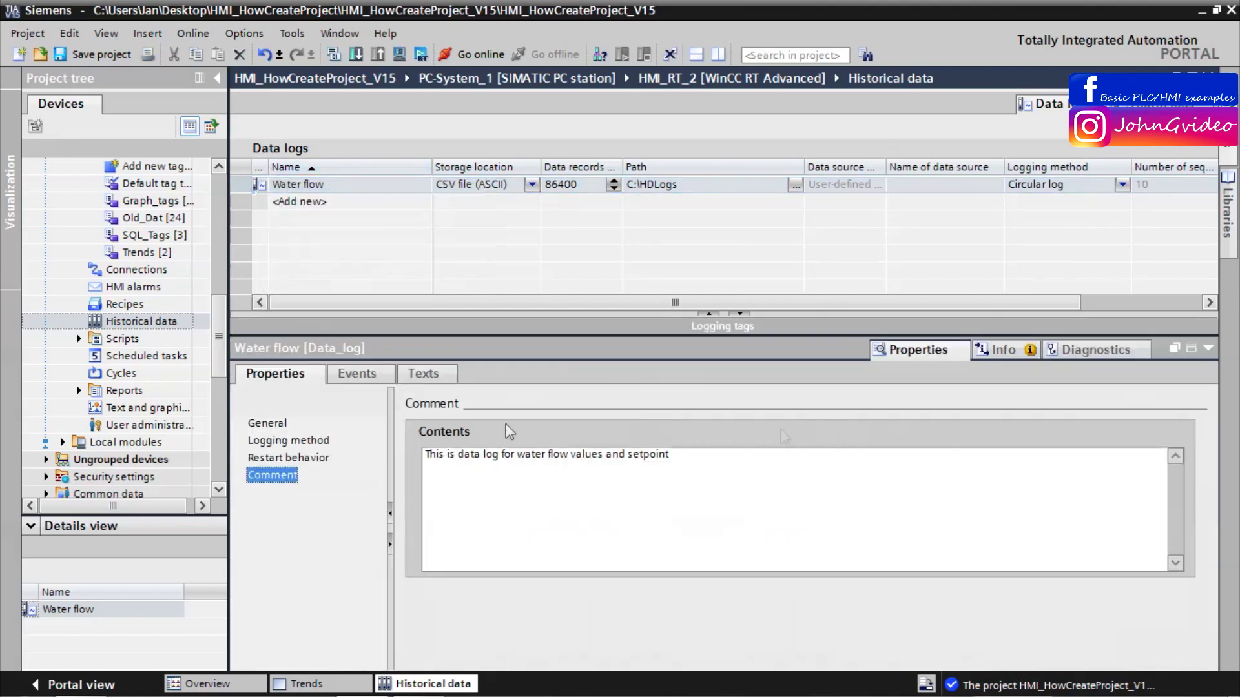
{"action": "left_click", "coordinate": [278, 426]}
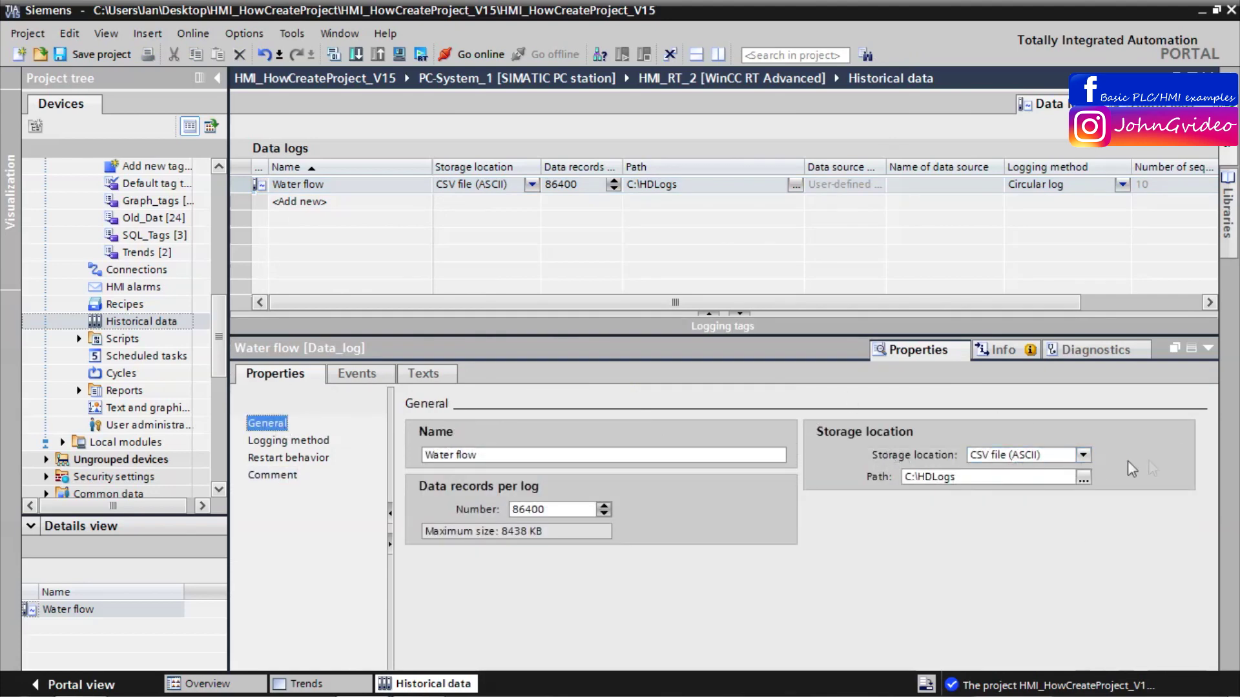
{"action": "left_click", "coordinate": [1083, 455]}
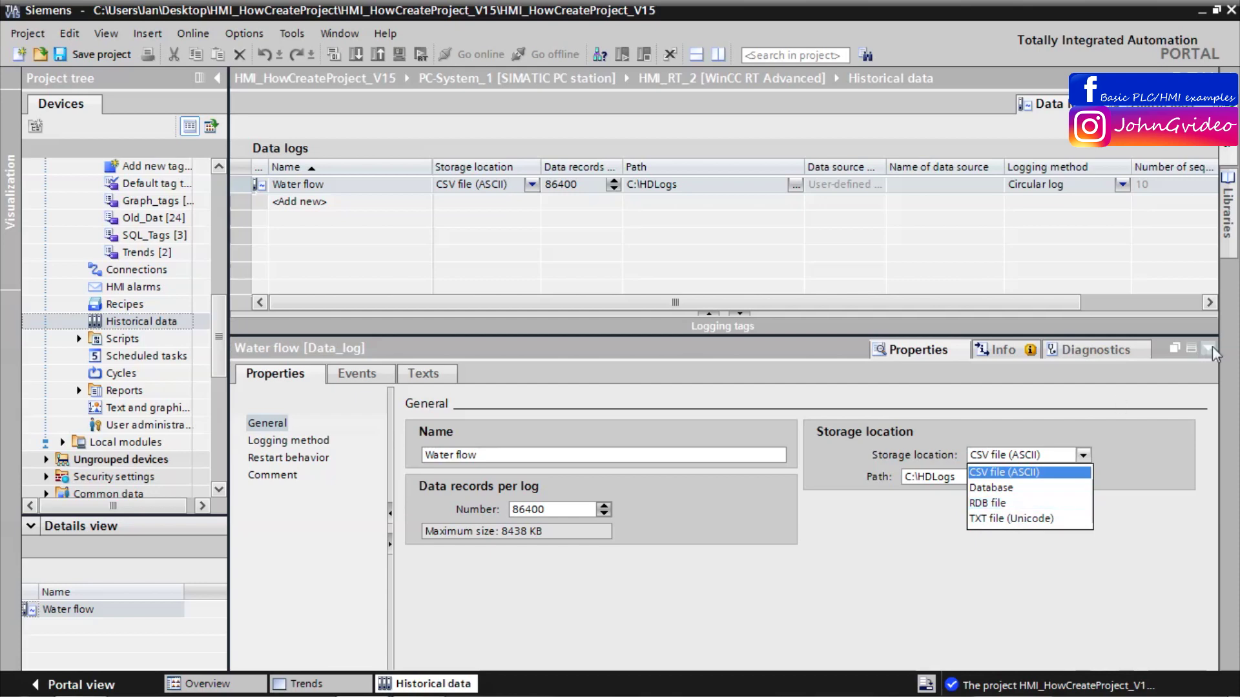
{"action": "left_click", "coordinate": [1193, 352]}
{"action": "key", "text": "ctrl+F4"}
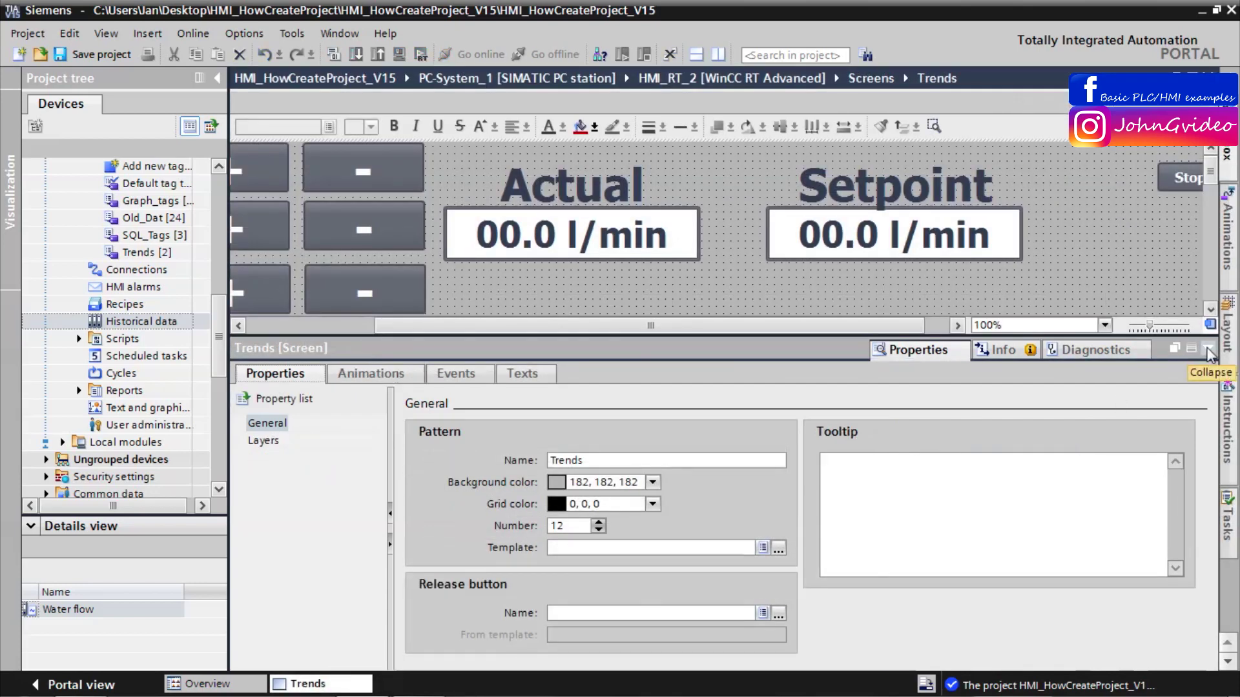
{"action": "left_click", "coordinate": [1208, 351]}
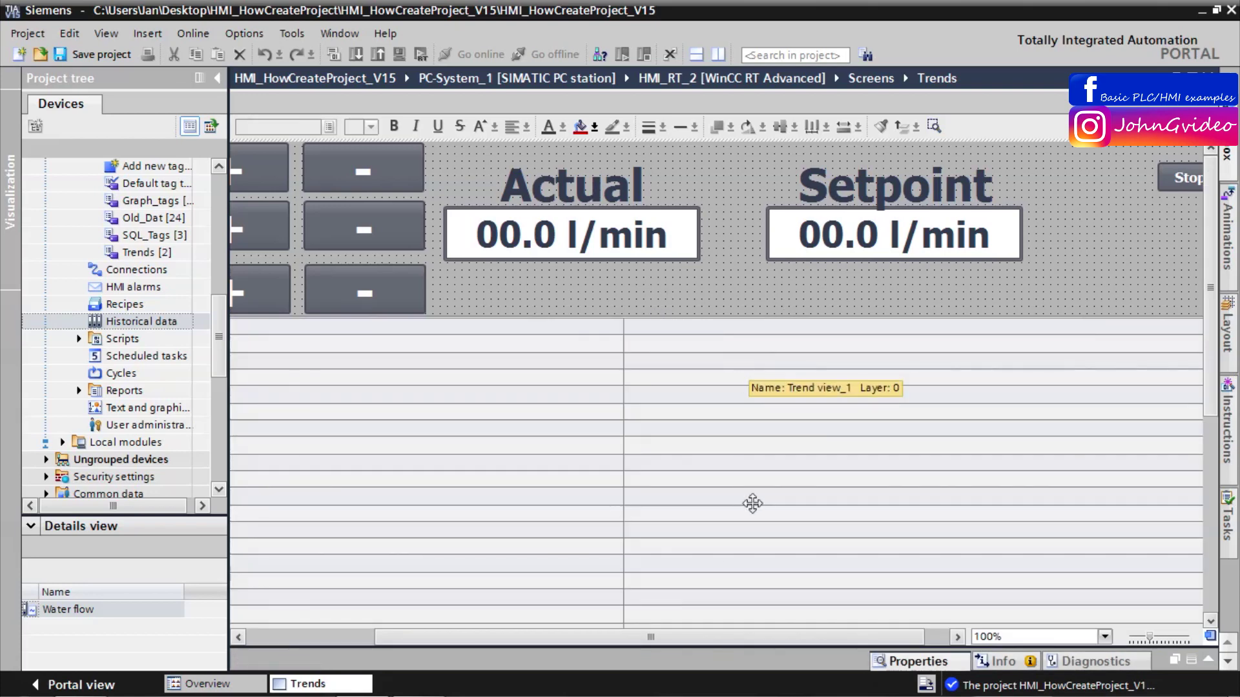
Scroll the Trends screen canvas left to show the whole trend view.
{"action": "scroll", "coordinate": [646, 516], "scroll_direction": "left", "scroll_amount": 5}
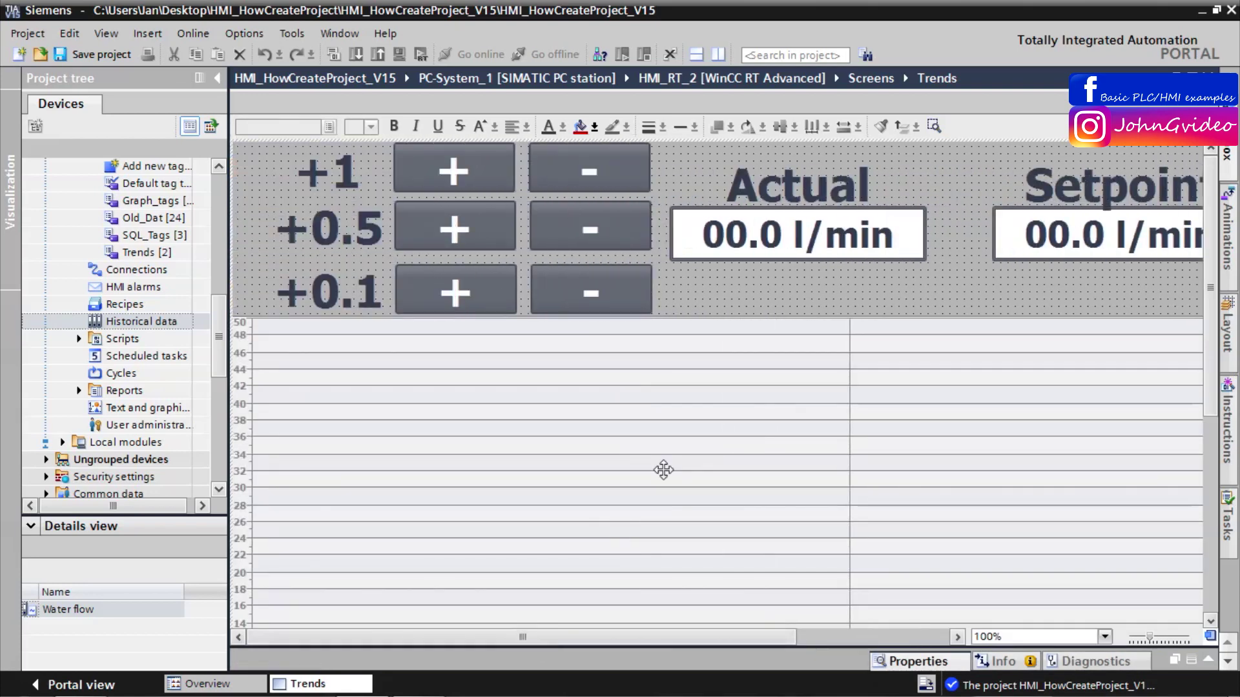